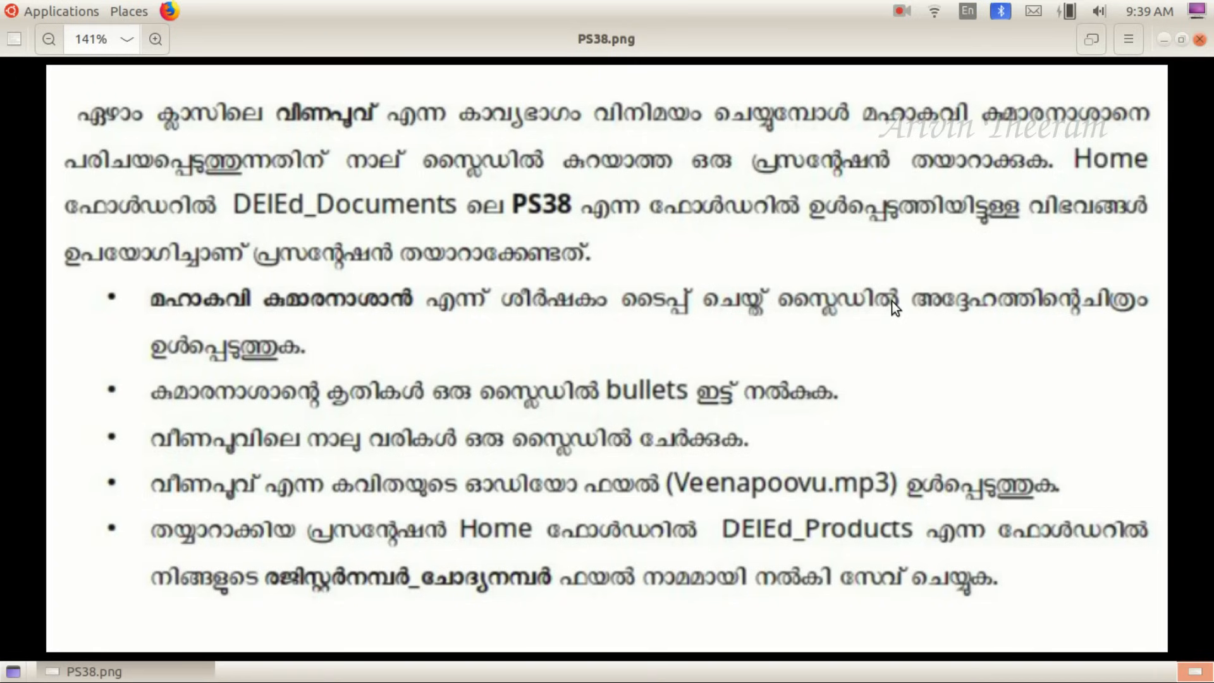
Minimize the question image and start a new blank presentation in LibreOffice Impress without choosing a template
left_click(1162, 41)
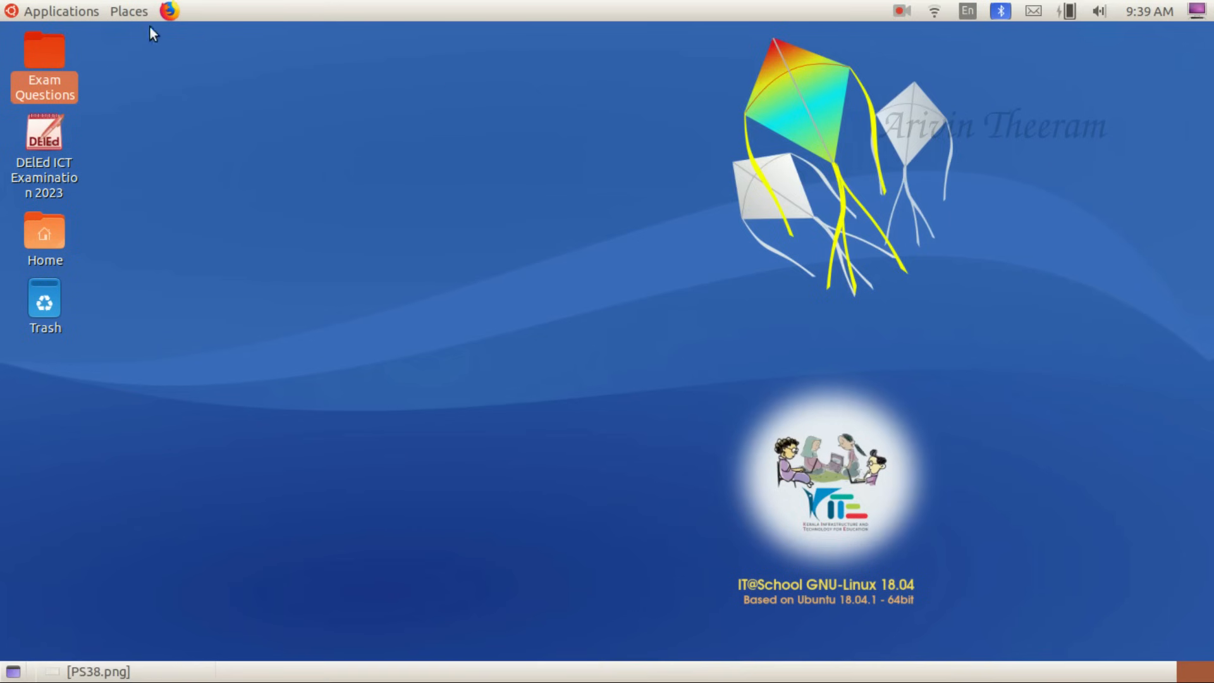
left_click(85, 18)
mouse_move(85, 221)
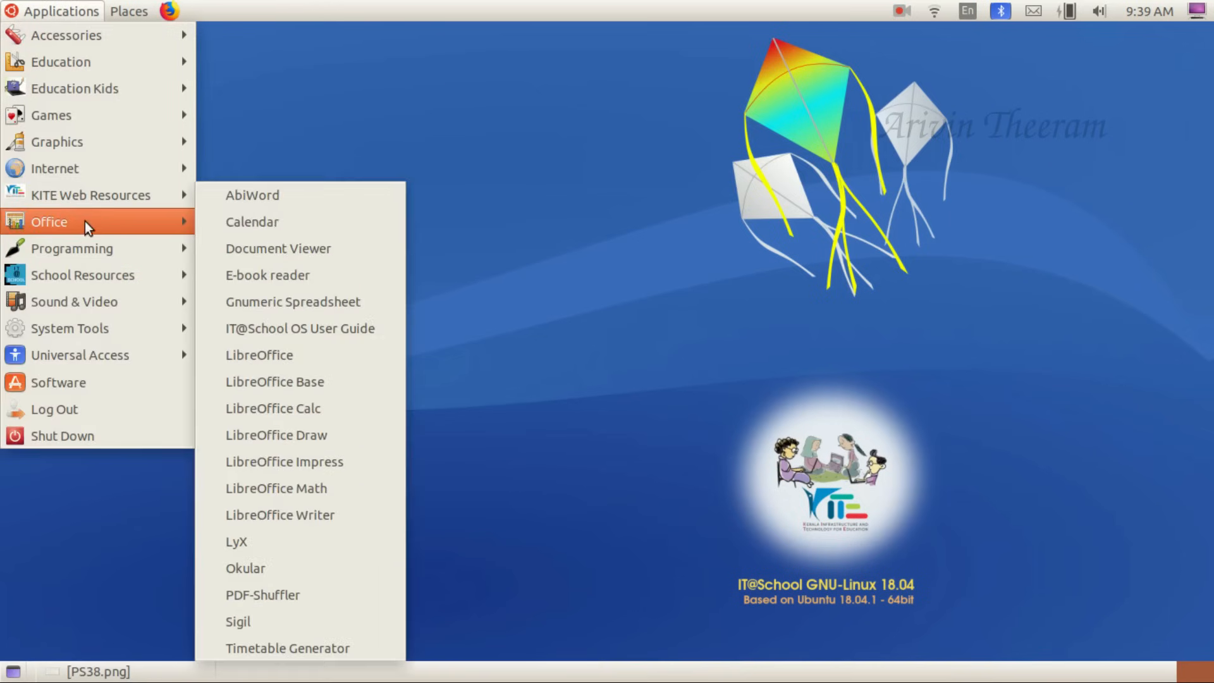
left_click(354, 464)
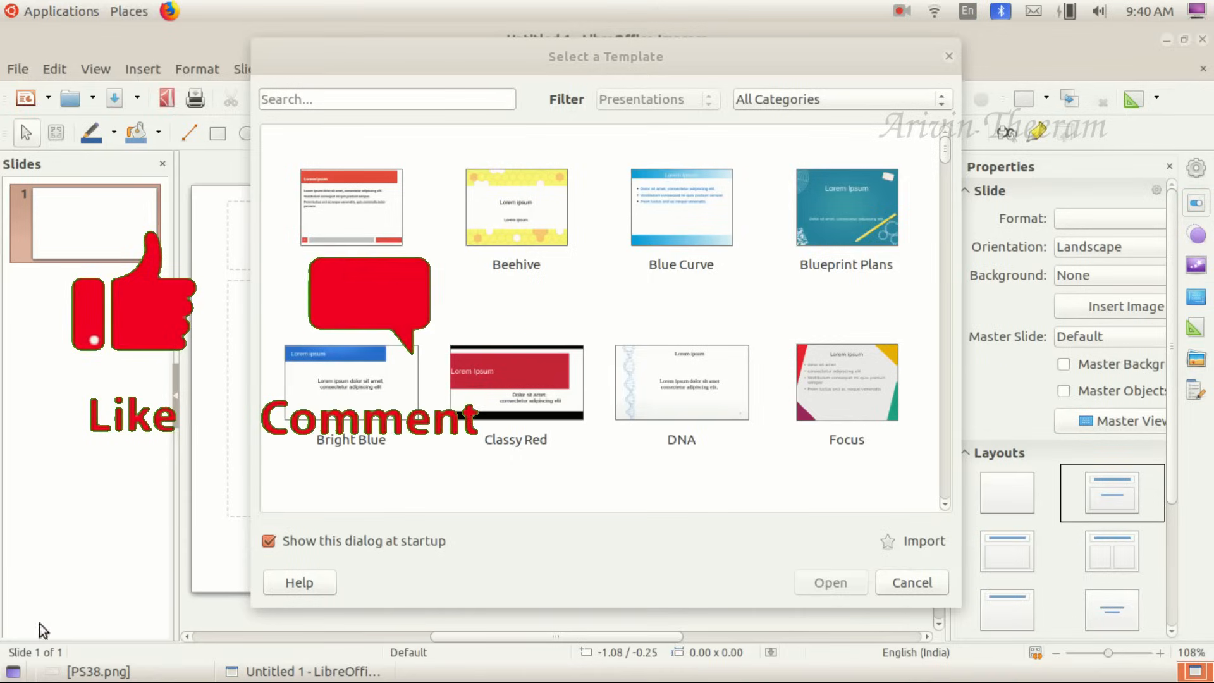
left_click(646, 63)
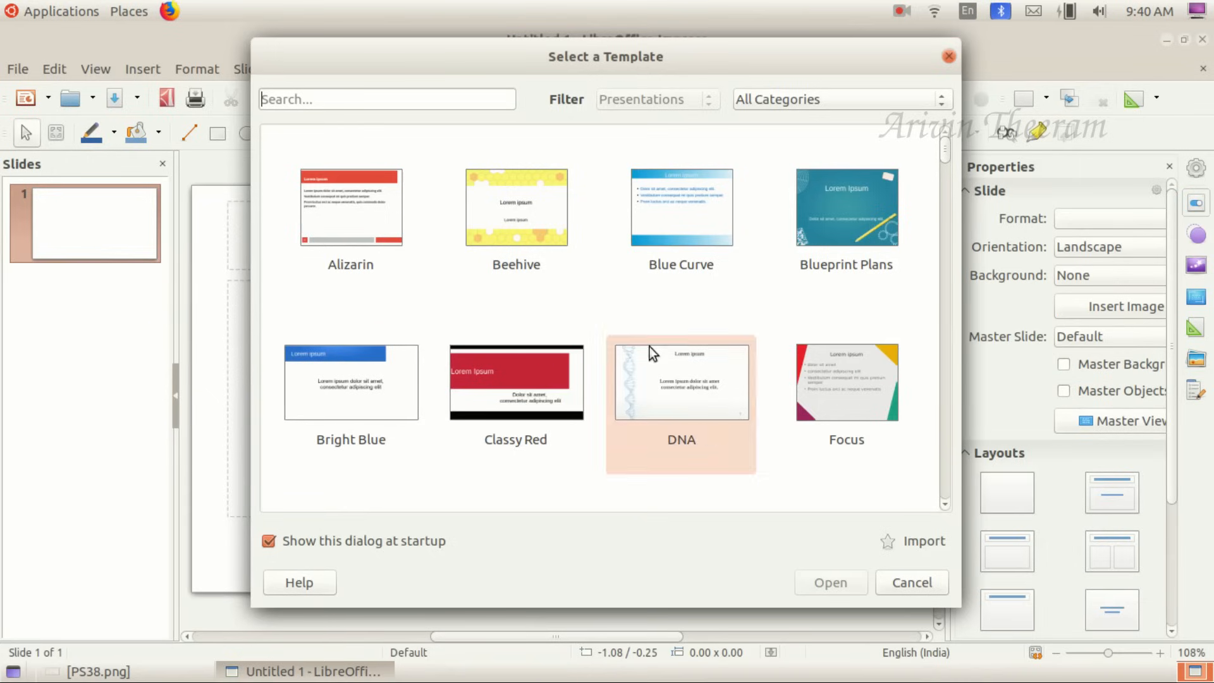
left_click(904, 586)
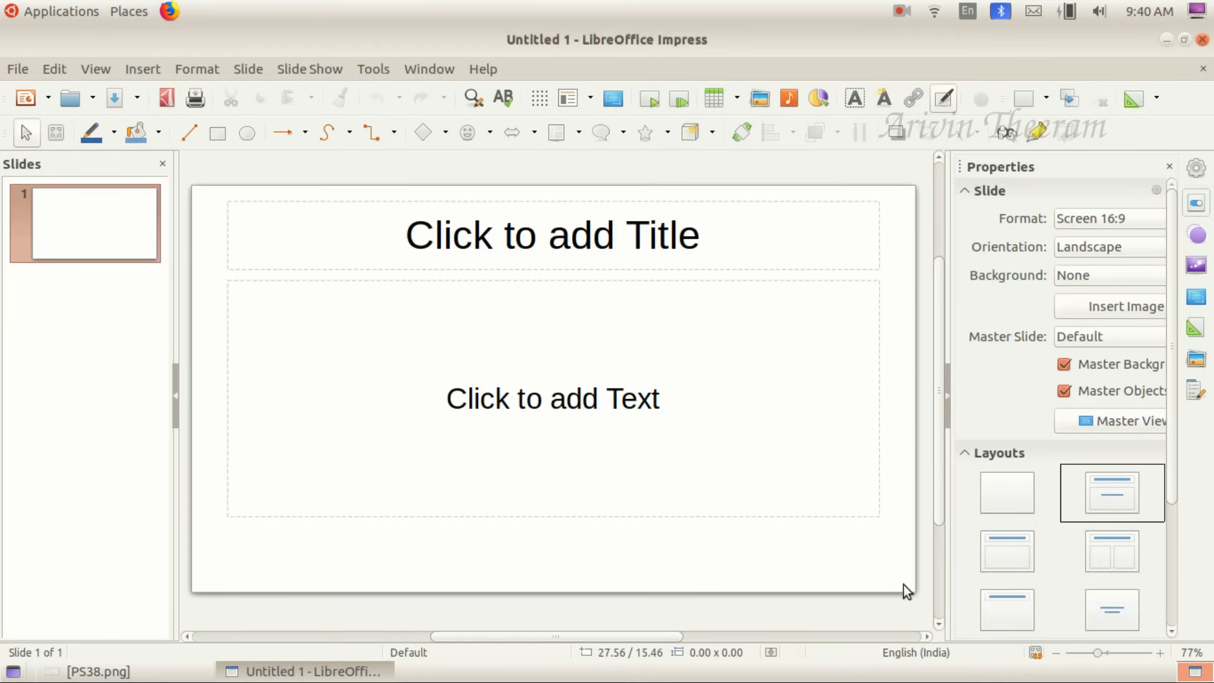
Hide the slide pane and the sidebar, and show both of them again
left_click(115, 671)
left_click(115, 671)
left_click(96, 69)
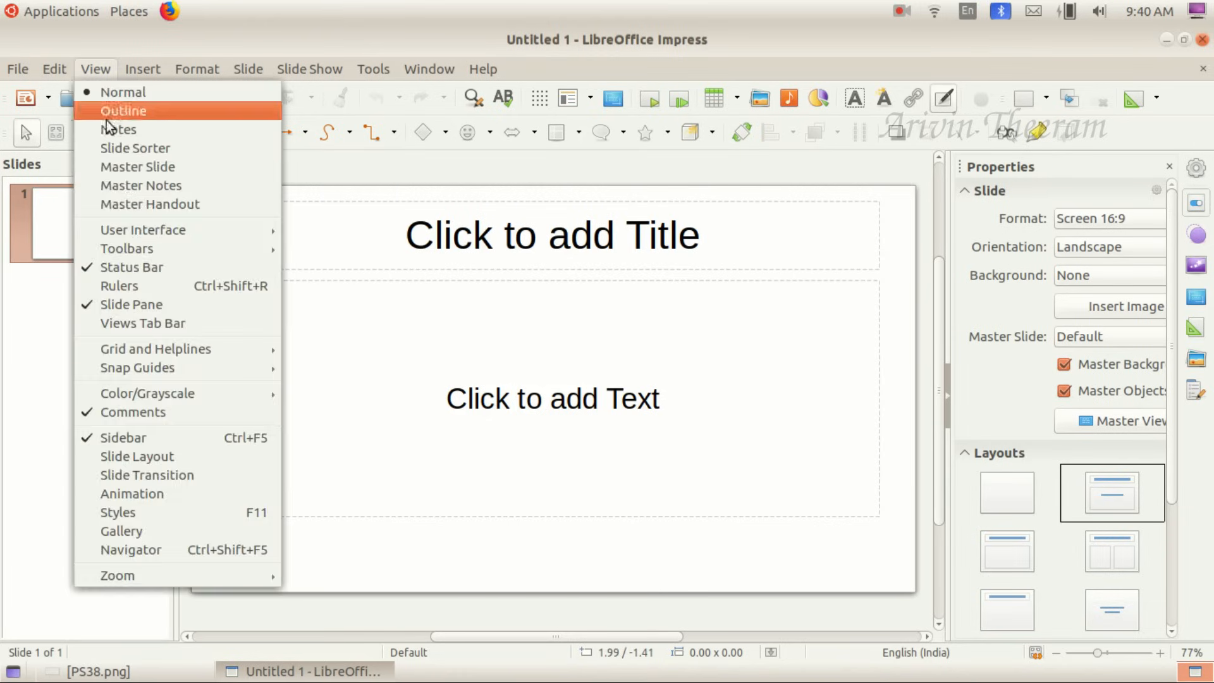
left_click(128, 305)
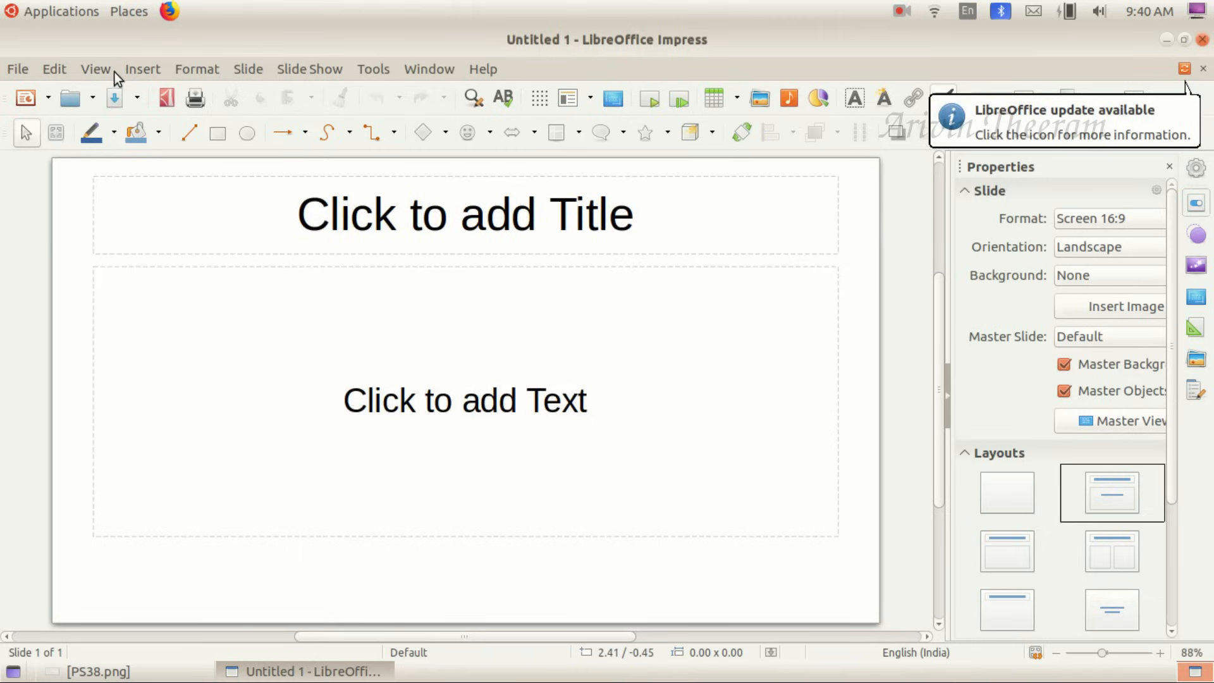
left_click(113, 72)
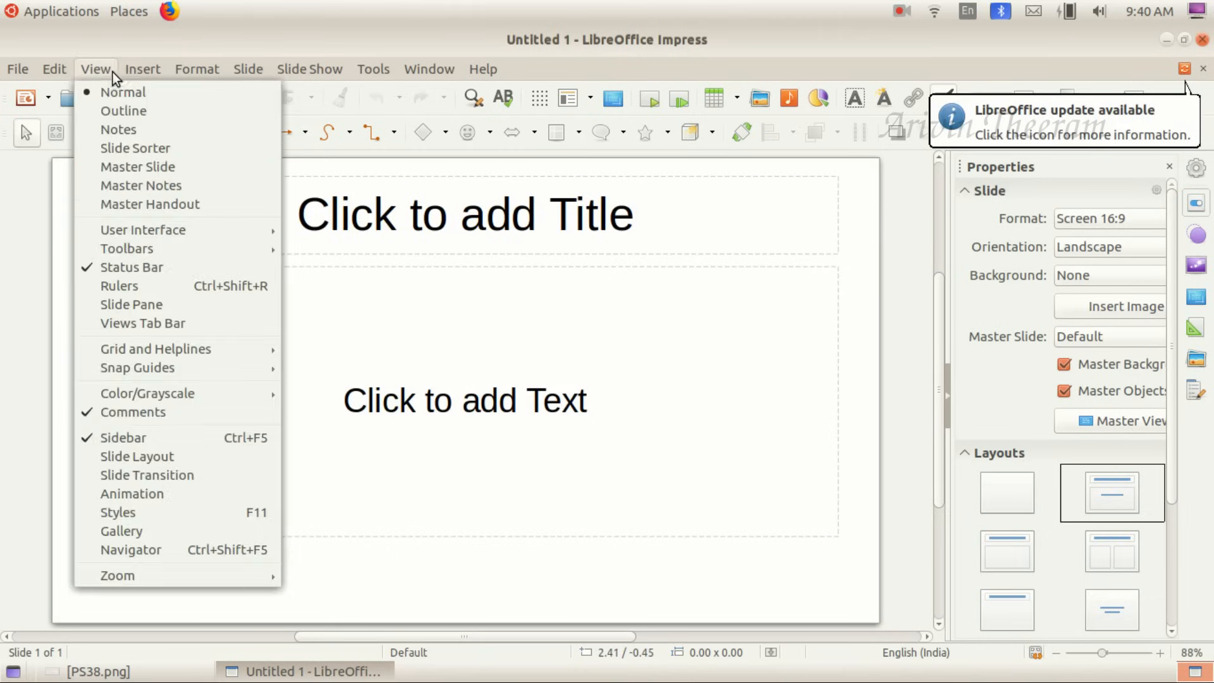
left_click(120, 436)
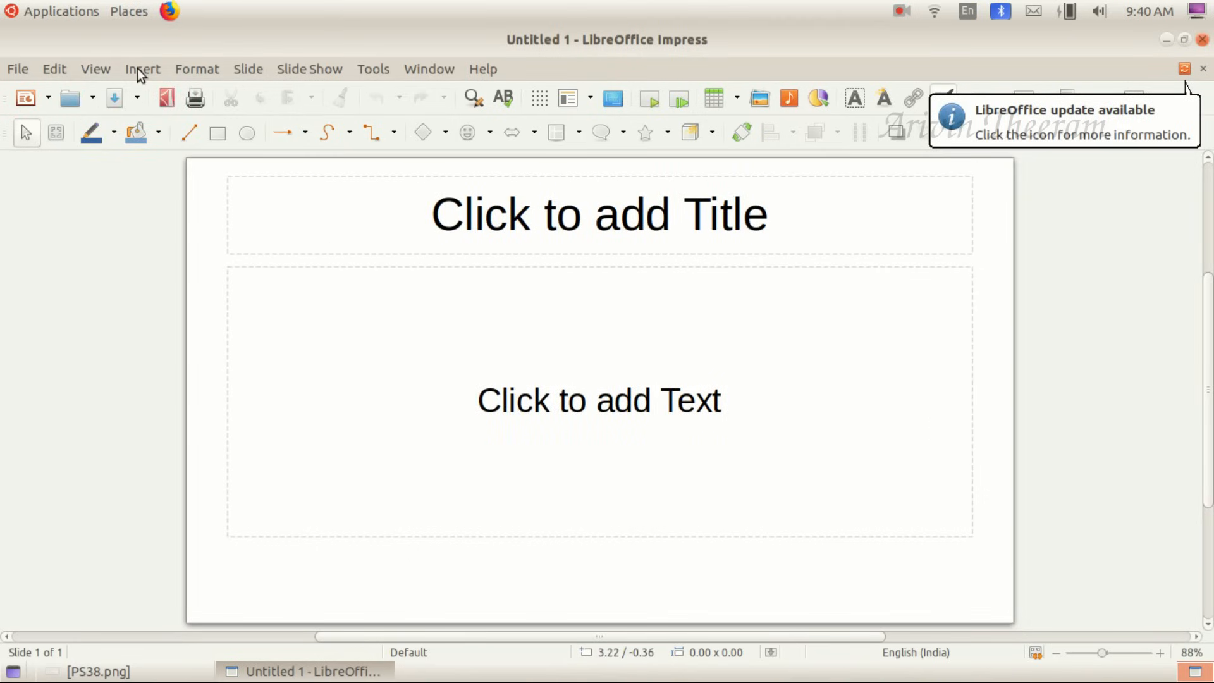
left_click(100, 67)
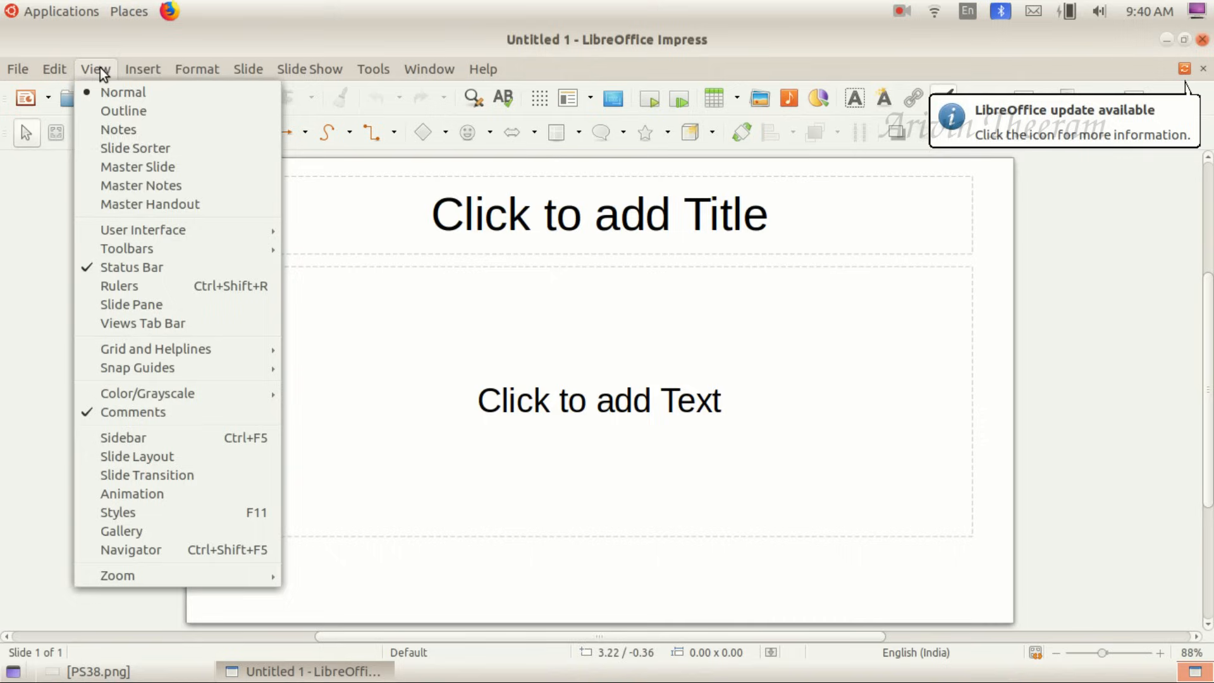
left_click(131, 305)
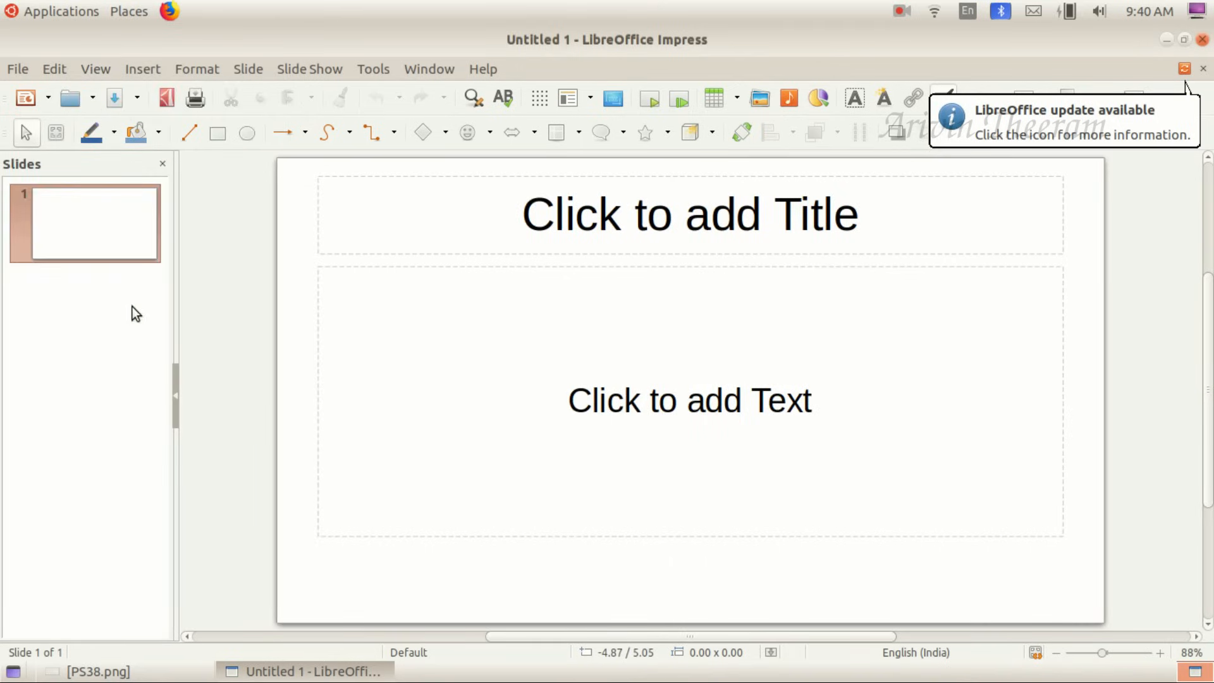
left_click(104, 69)
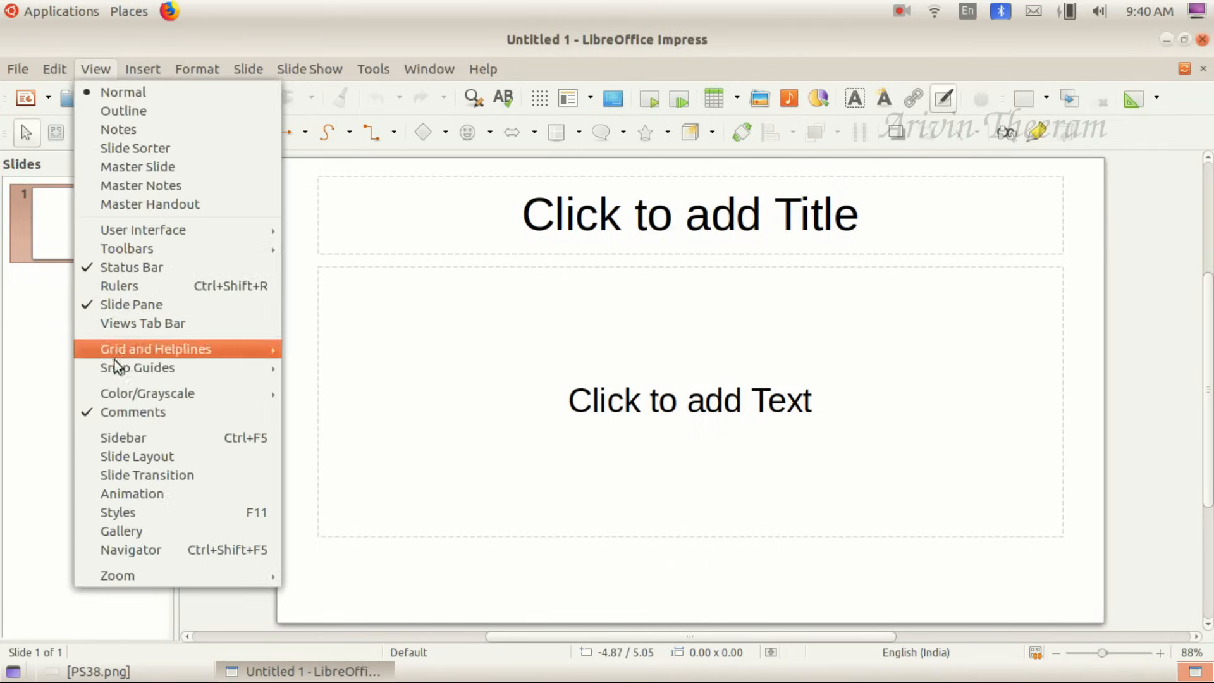
left_click(128, 439)
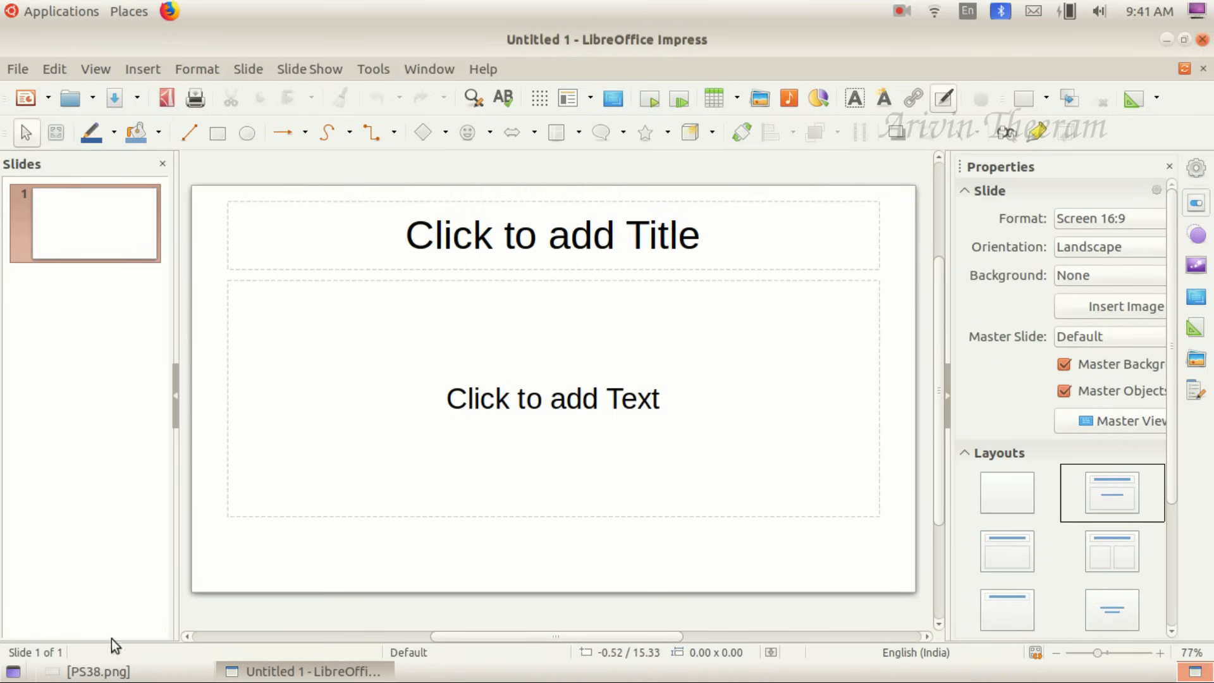
Enter the title "മഹാകവി കുമാരനാശാൻ" on the first slide, using the Malayalam (enhanced Inscript, with rupee) keyboard layout
left_click(95, 671)
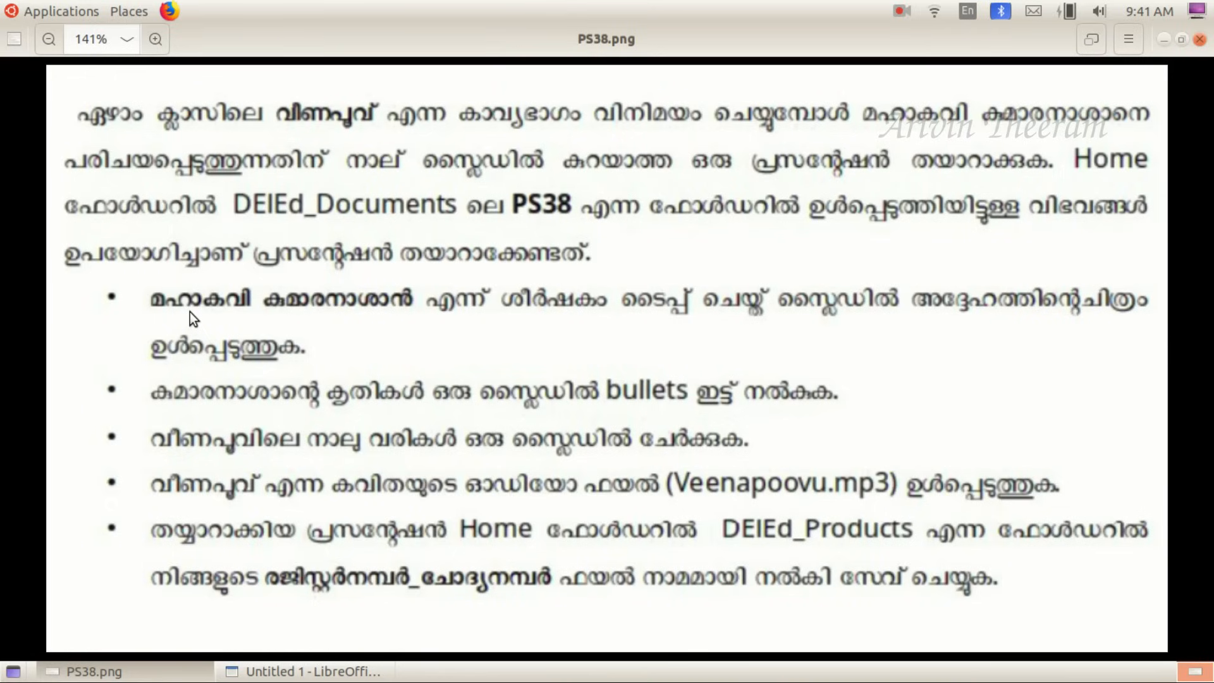
left_click(95, 670)
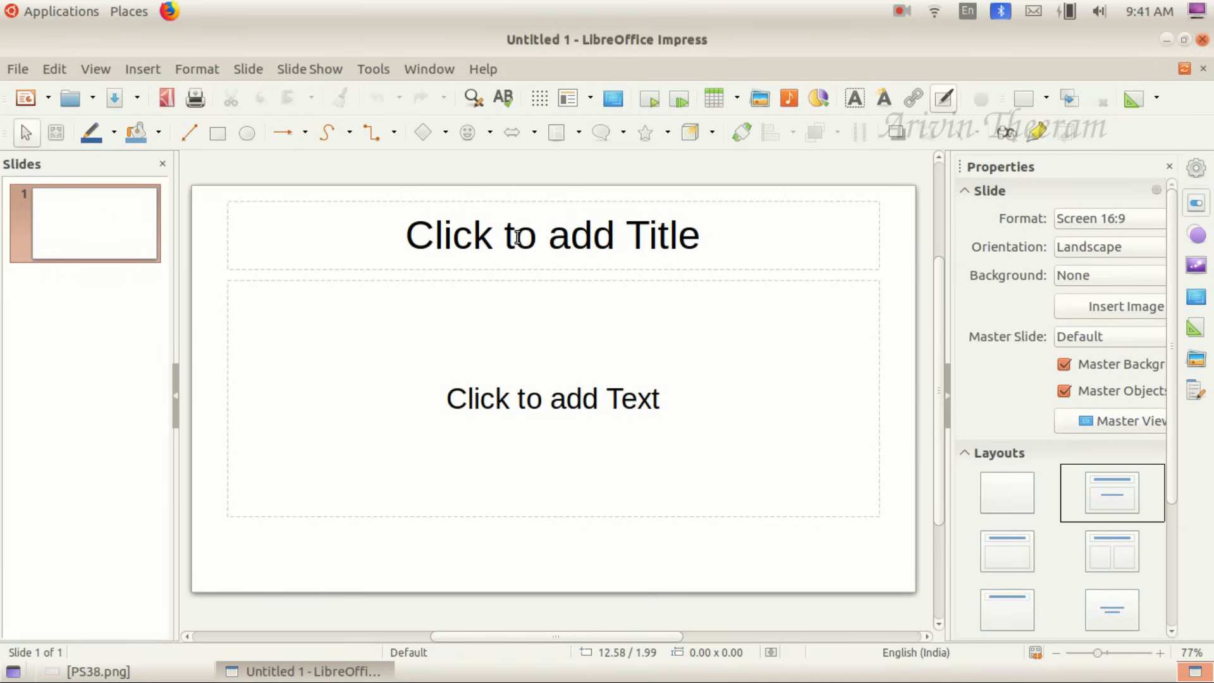
left_click(518, 237)
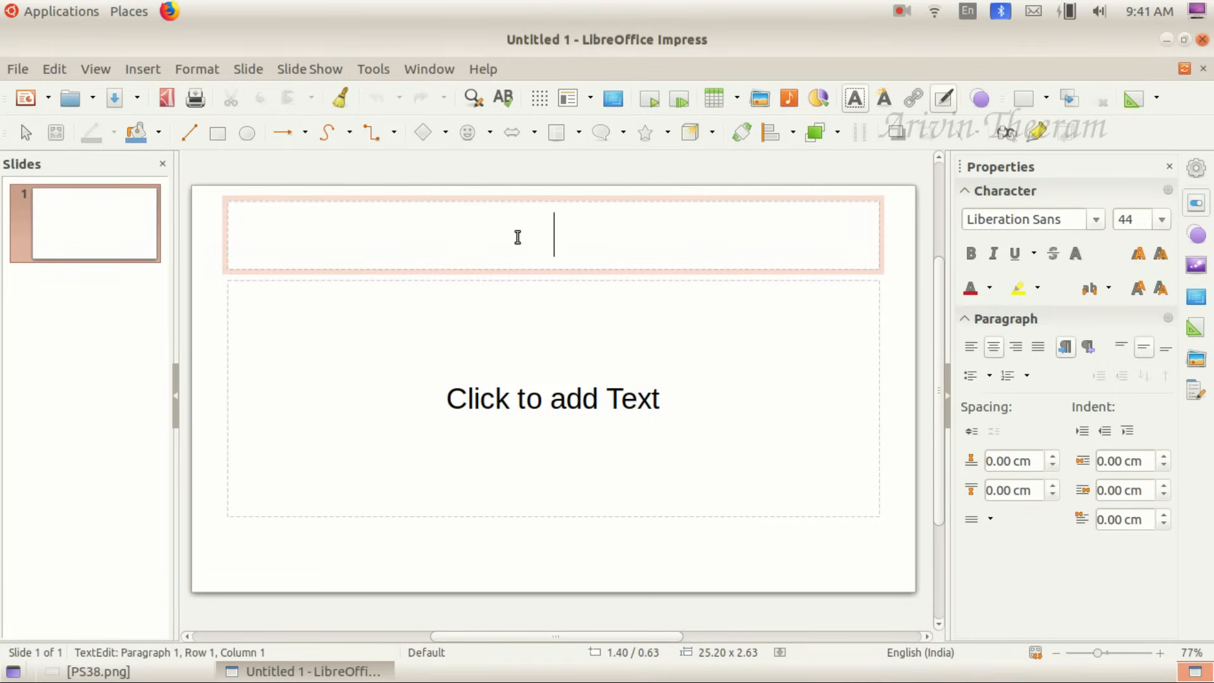
left_click(968, 13)
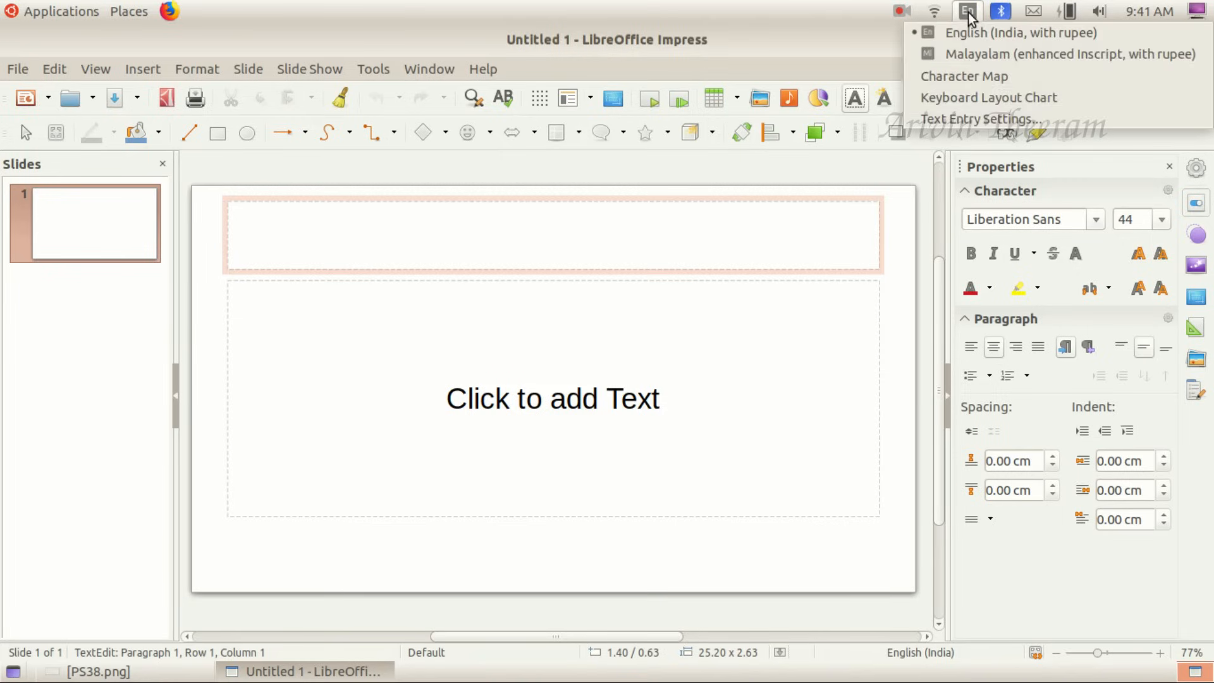
left_click(972, 58)
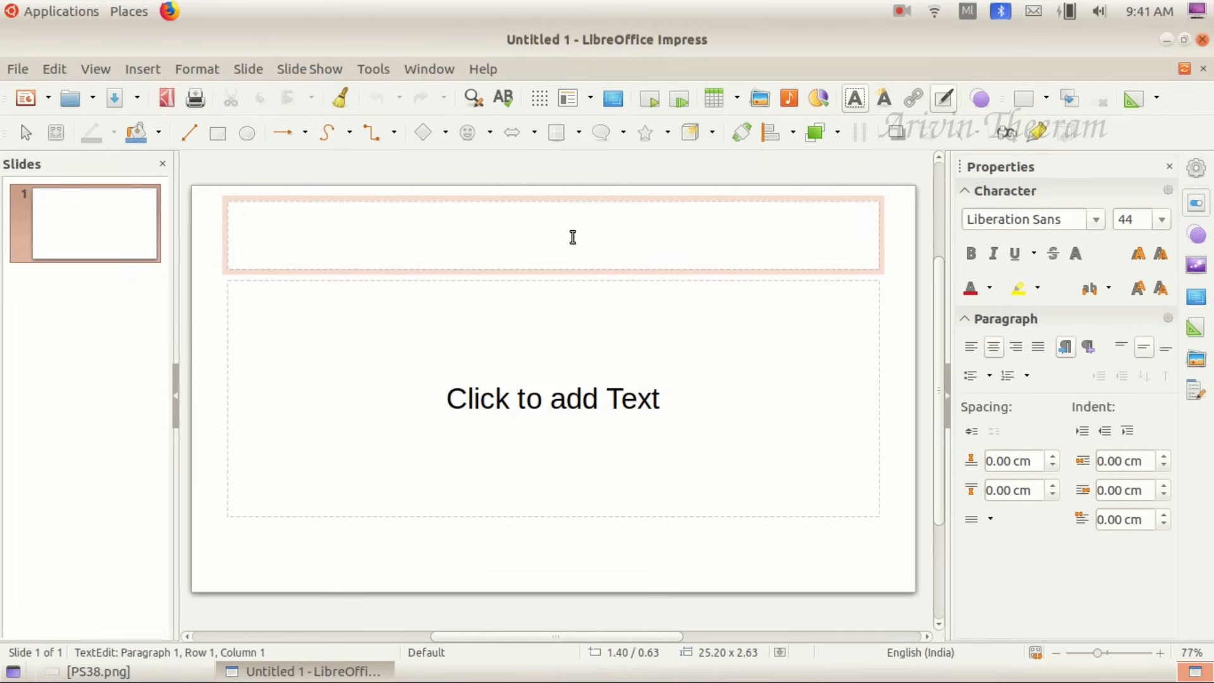
type("മ")
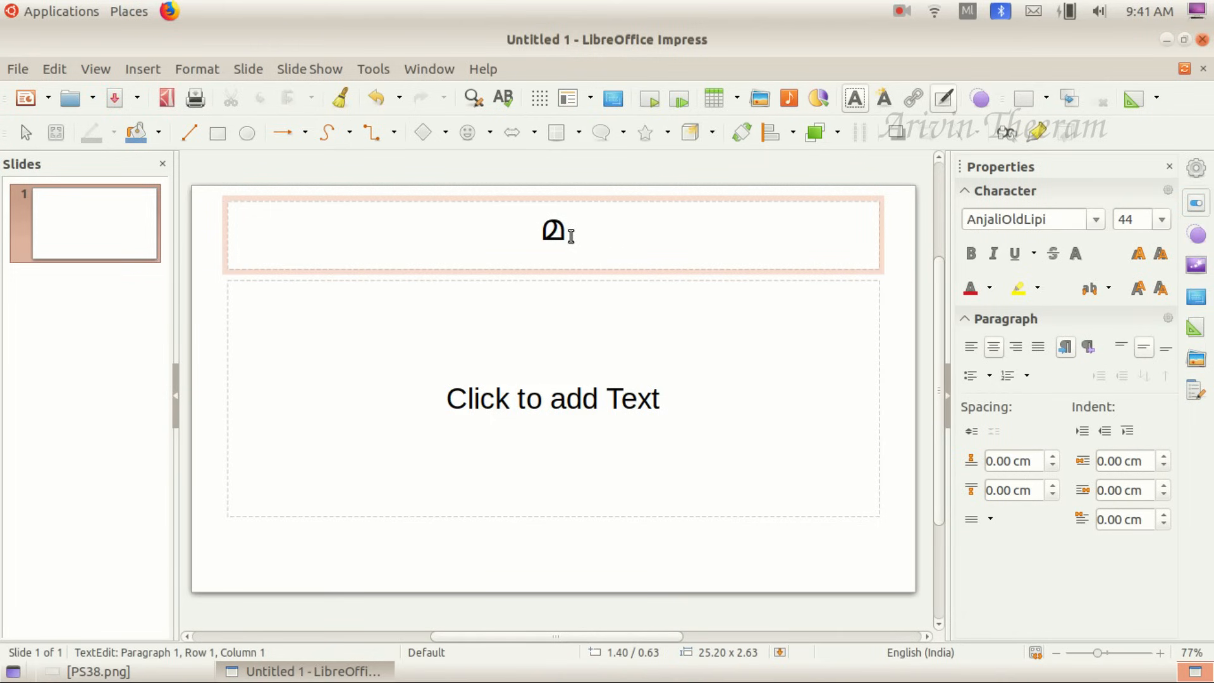
type("ഹാകവി കുമാരനാശാൻ")
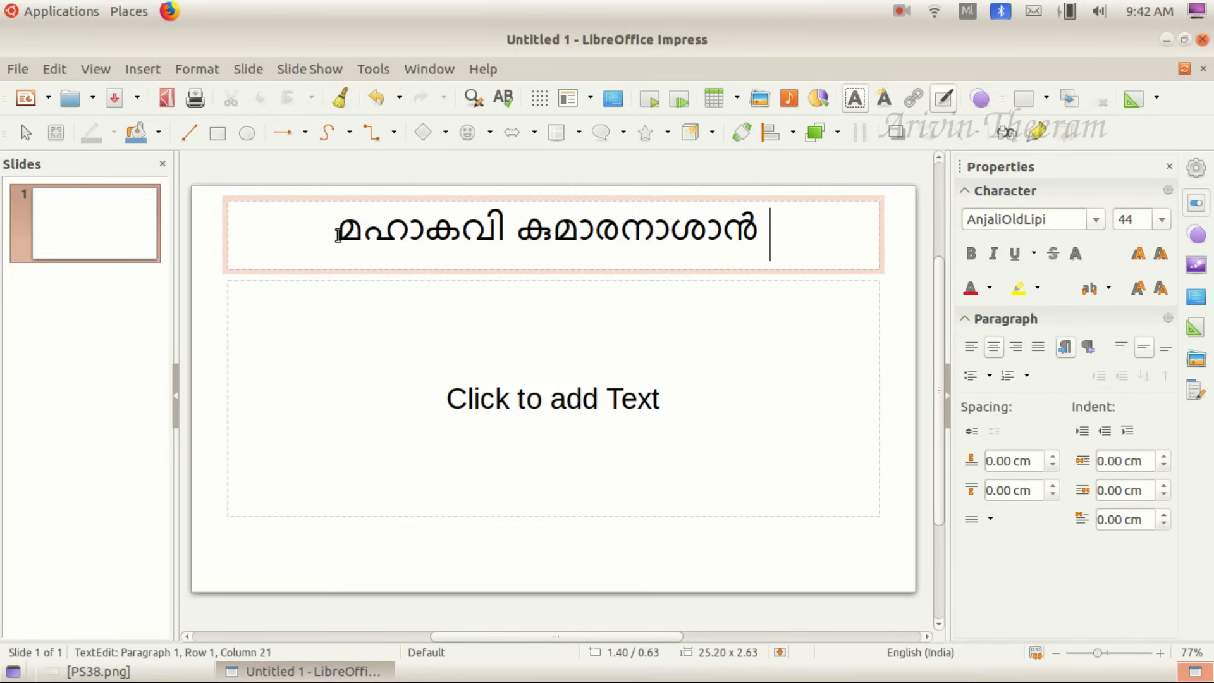
Make the whole slide title bold and delete the empty text placeholder beneath it
left_click(338, 235)
left_click_drag(337, 235, 766, 229)
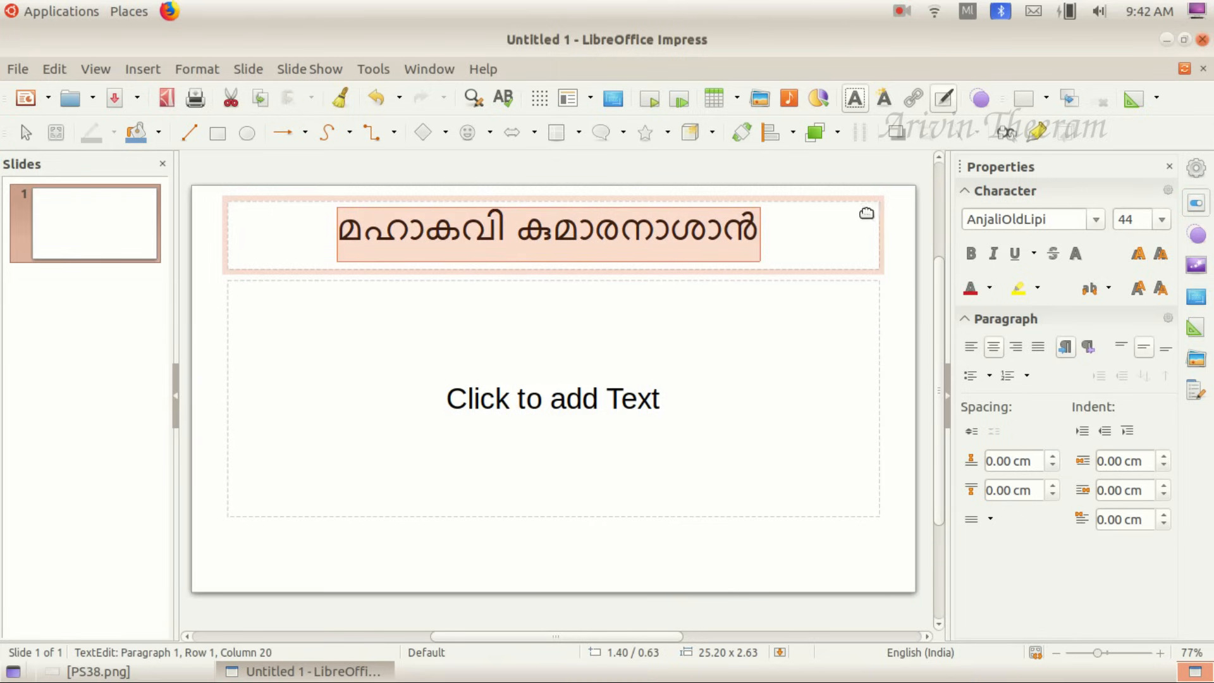
left_click(970, 253)
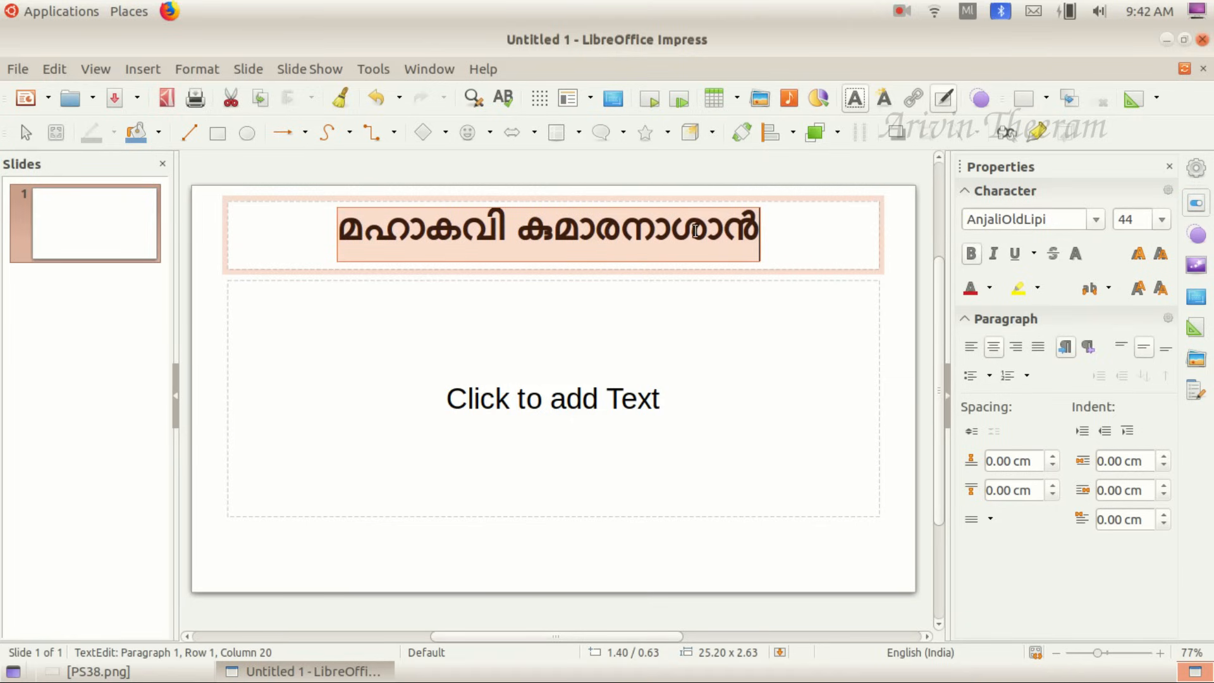
left_click(719, 343)
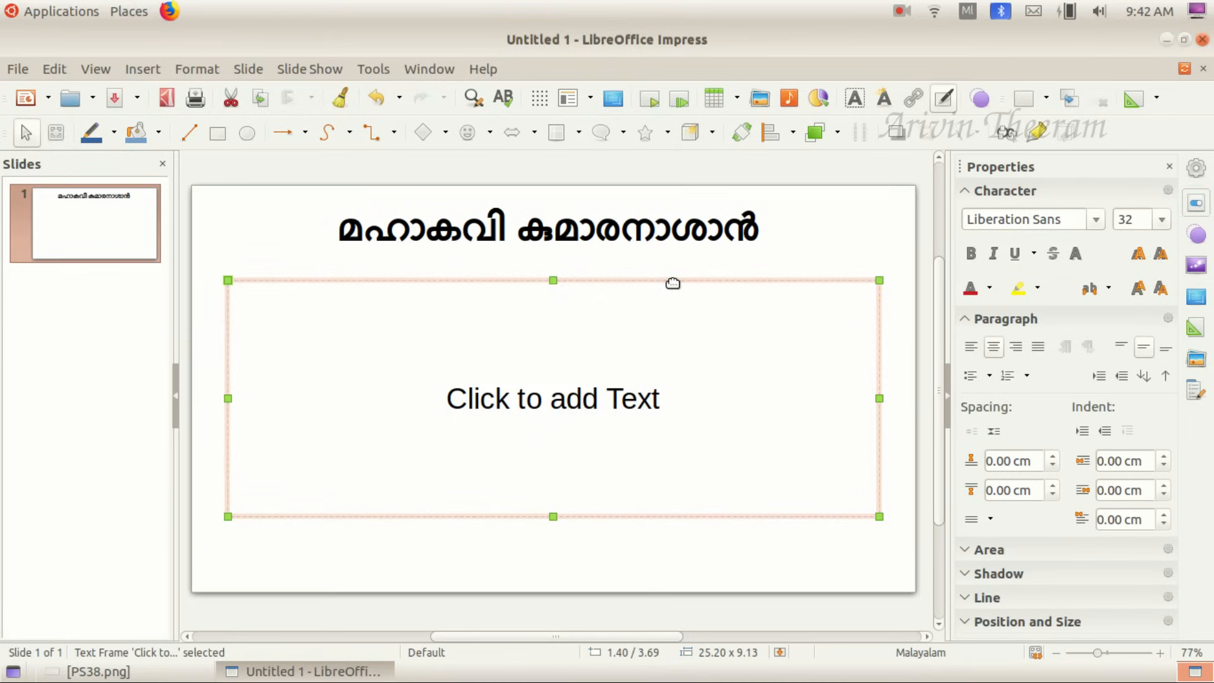
key("Delete")
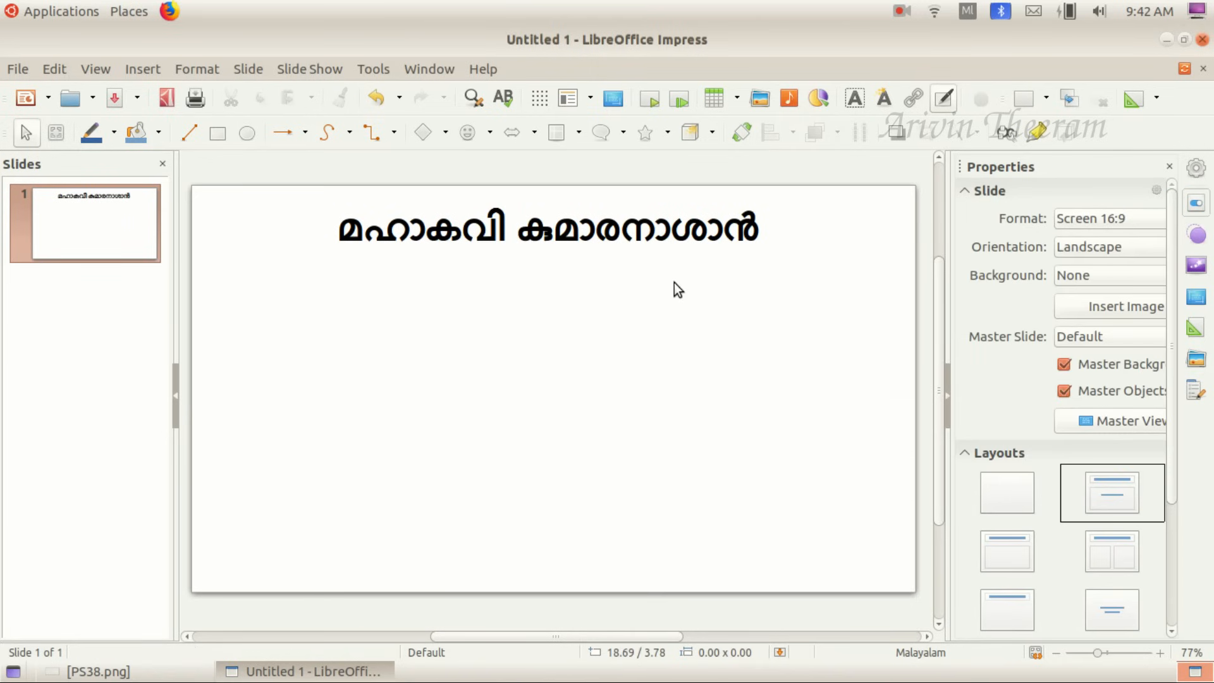
Insert the image Kumaranasan.jpg from the PS38 folder in DElEd_Documents onto the first slide
left_click(152, 671)
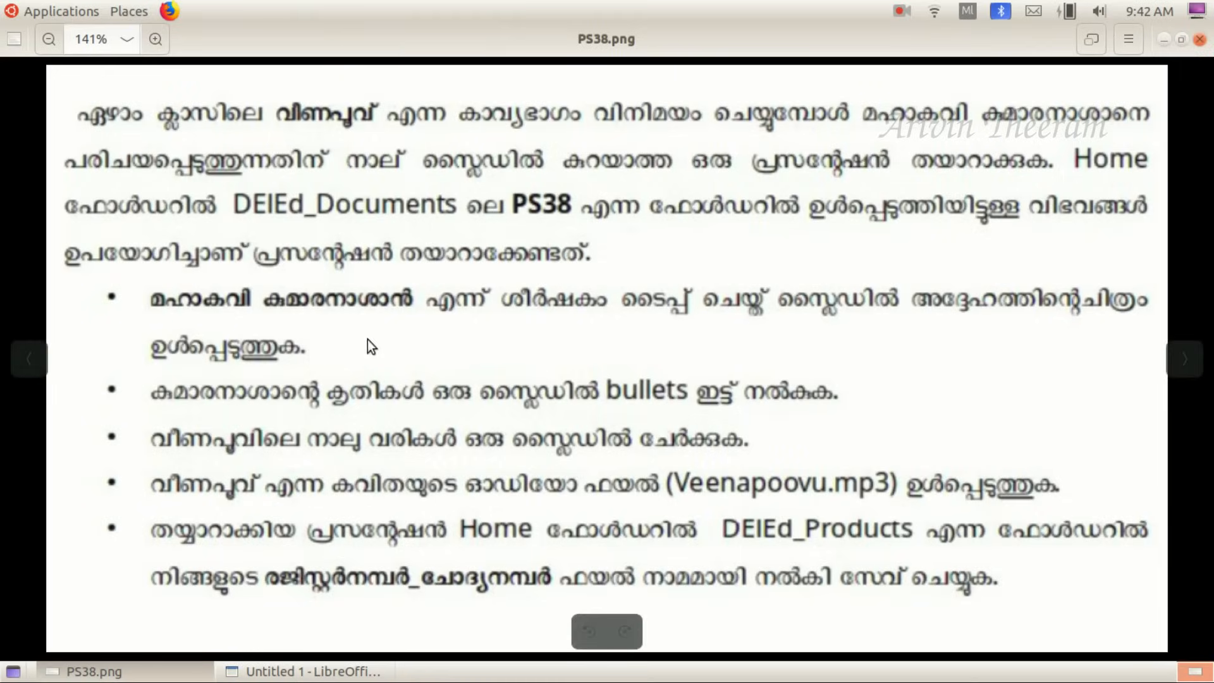
left_click(183, 671)
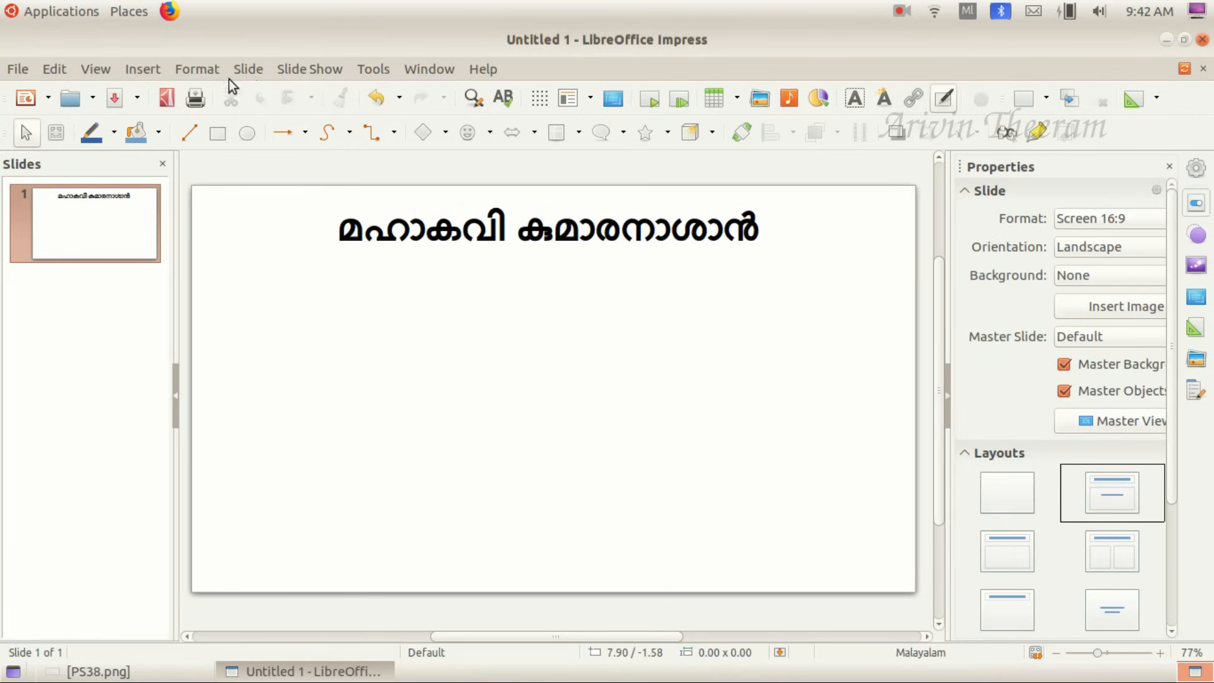
left_click(143, 71)
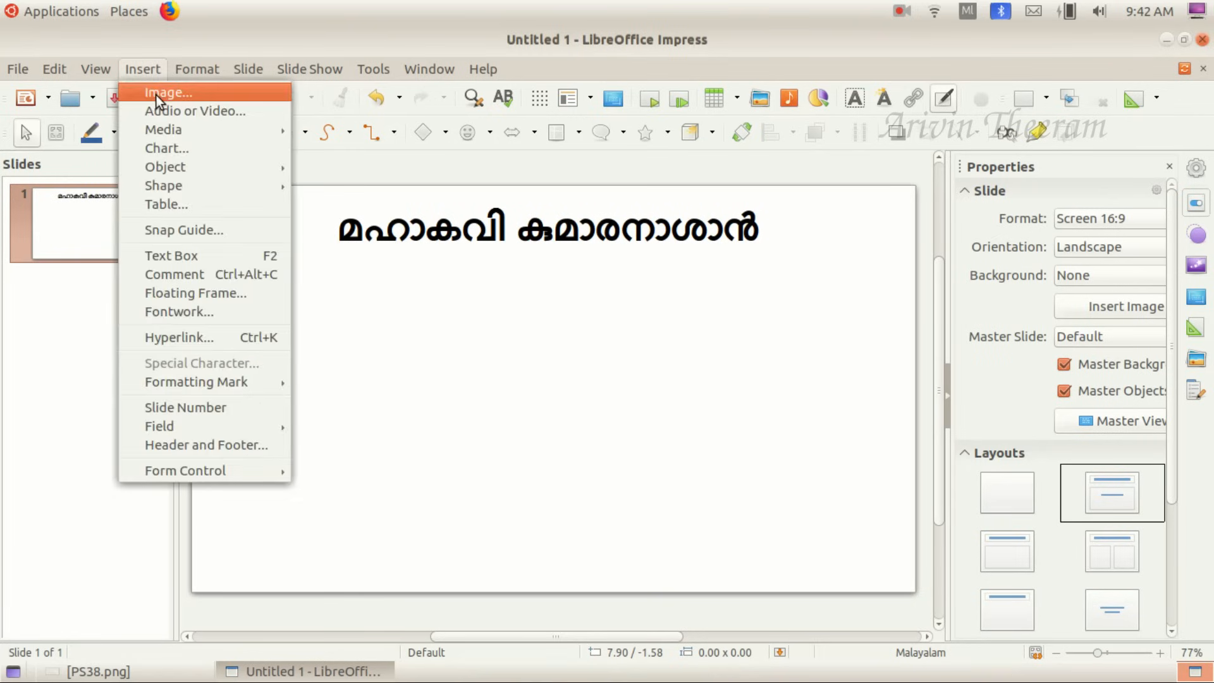
left_click(757, 101)
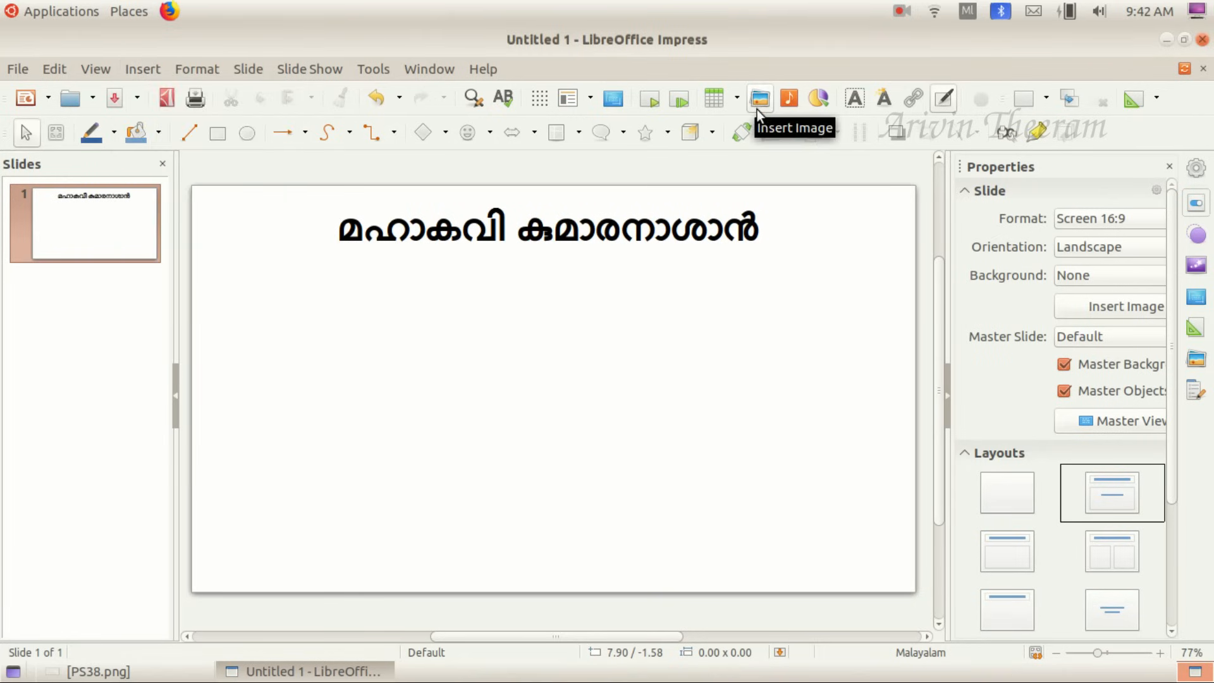
left_click(759, 104)
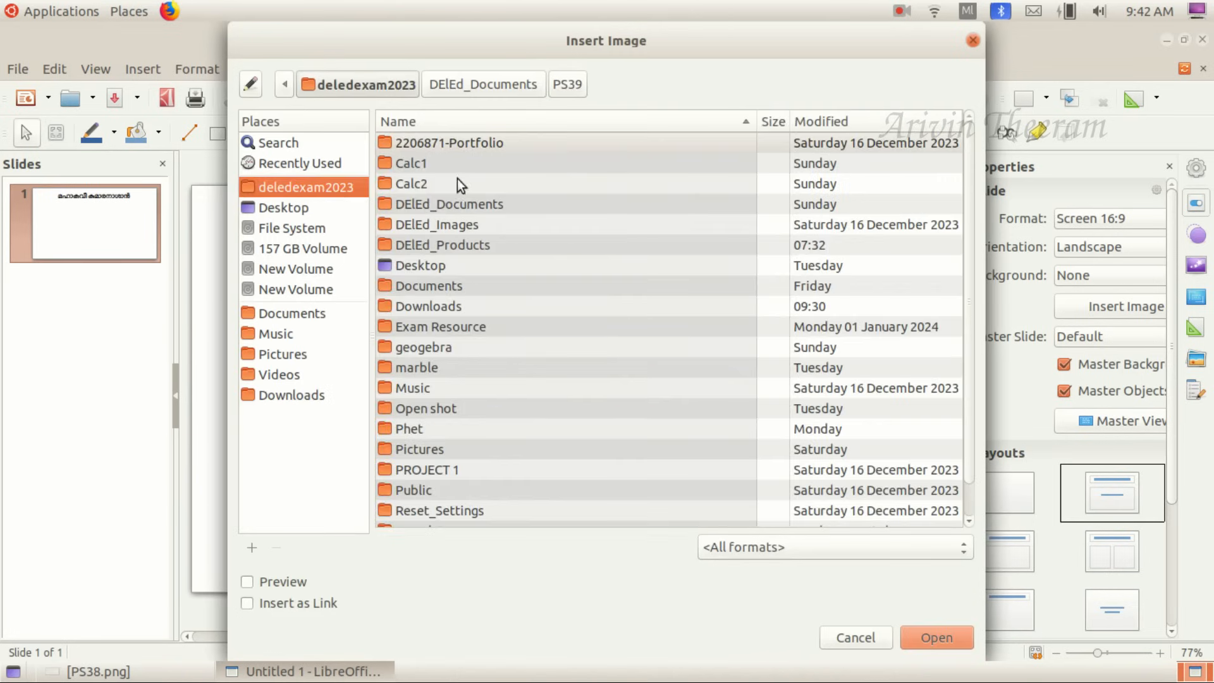
double_click(462, 203)
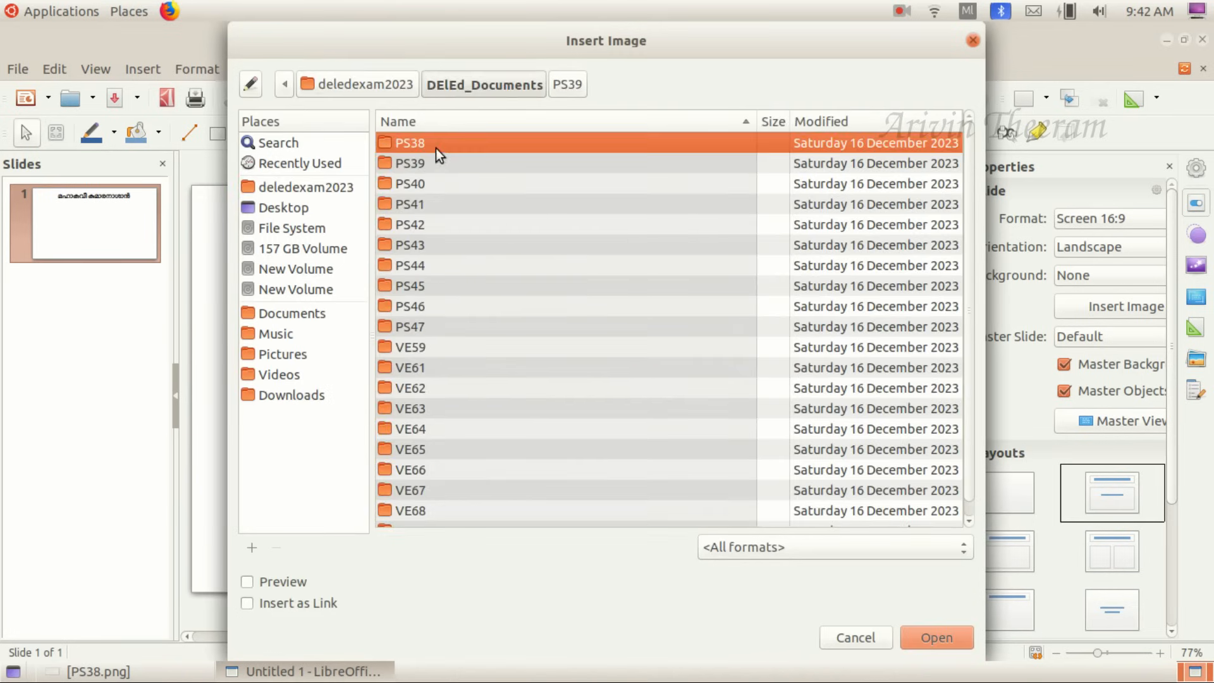
double_click(431, 145)
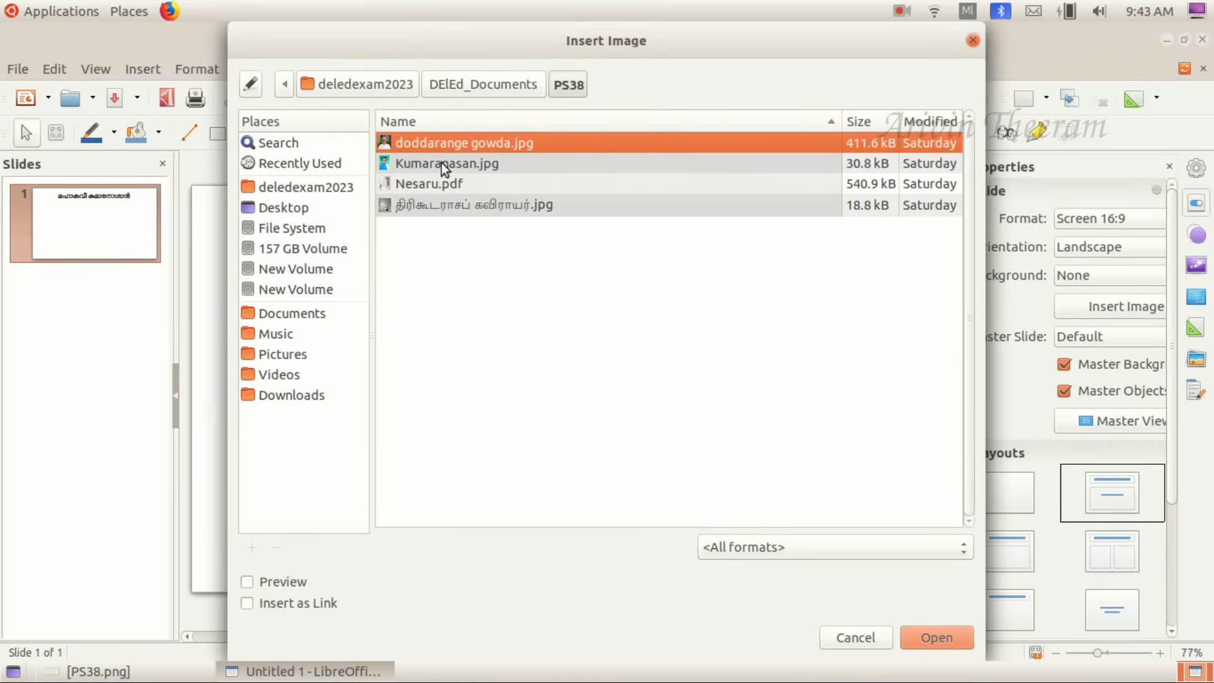
left_click(439, 166)
left_click(98, 671)
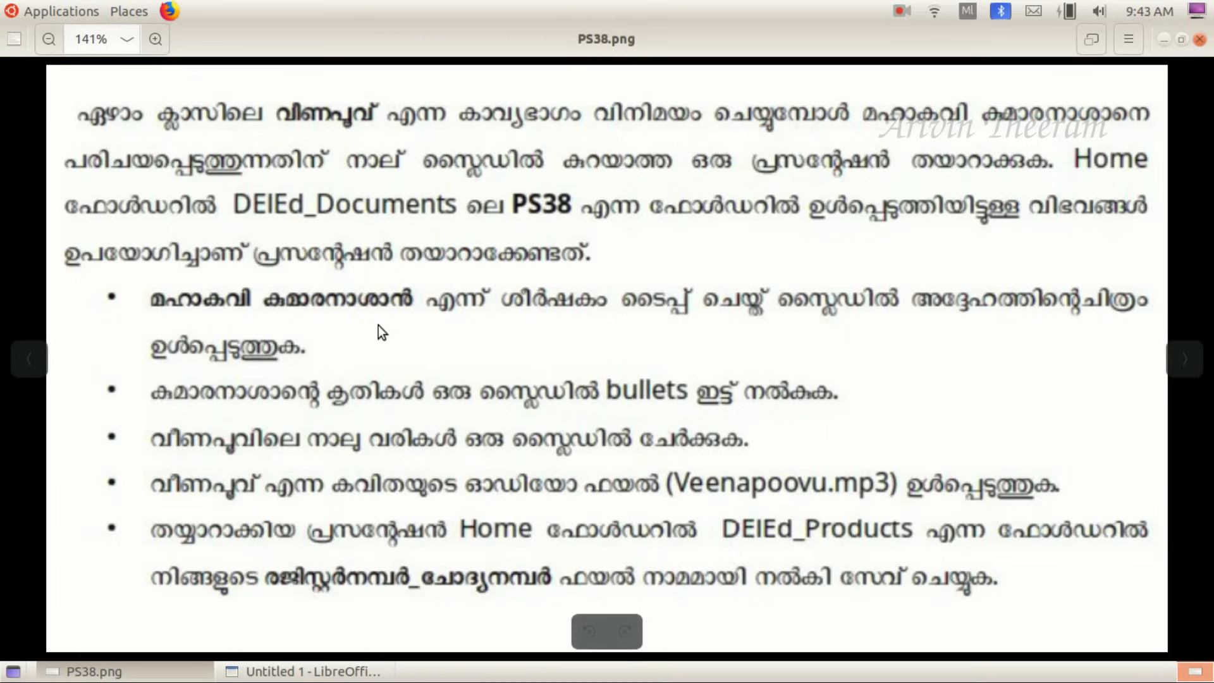
left_click(94, 671)
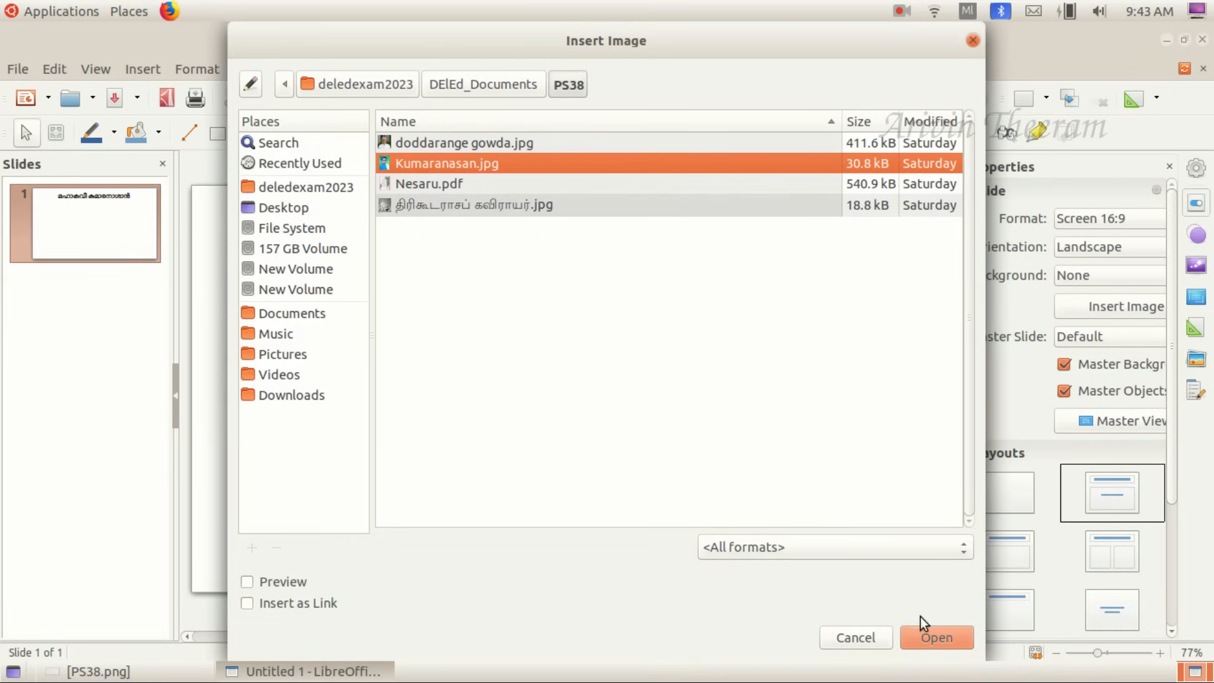
double_click(460, 164)
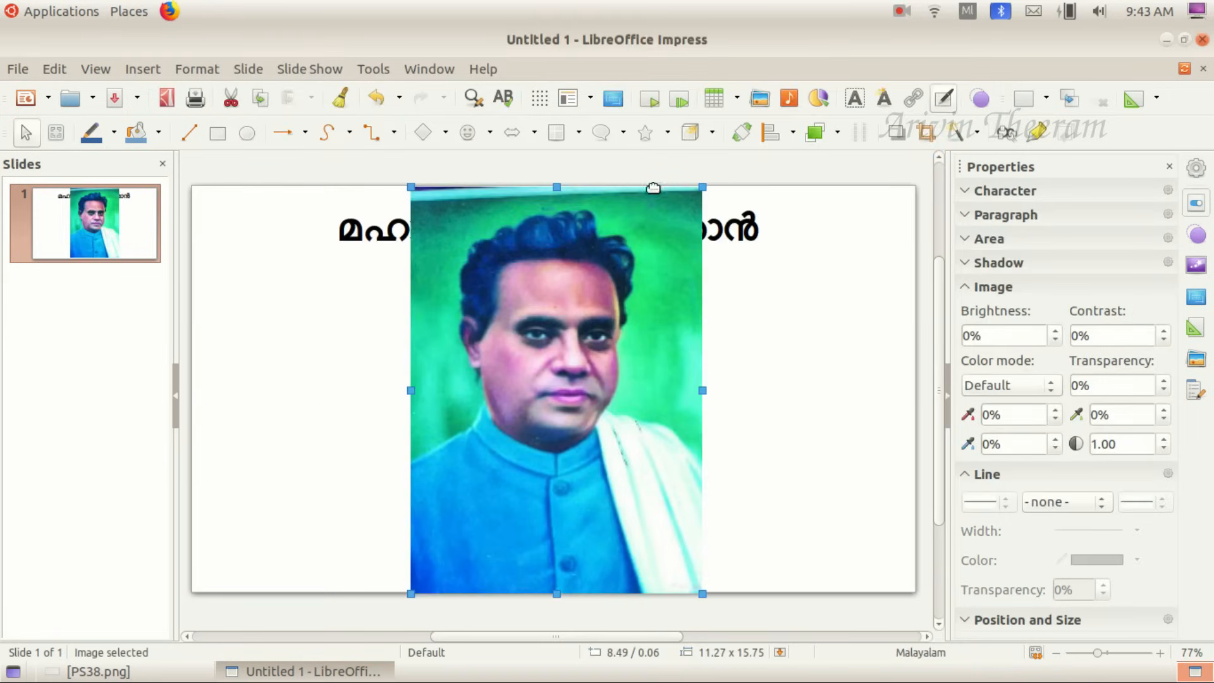
Reduce the portrait's height to about 11.2 cm, keeping its width, and place it centrally just below the title
left_click_drag(556, 187, 556, 304)
left_click_drag(549, 485, 551, 444)
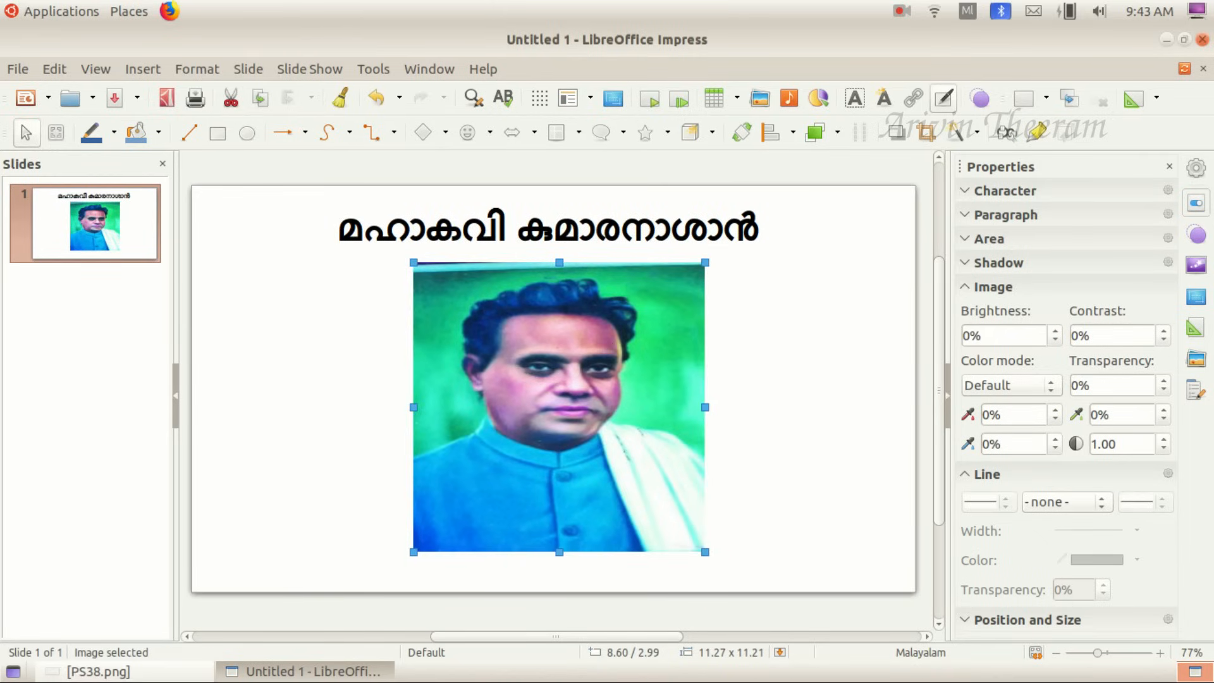
Check the next requirements for the poet's works in the task image PS38.png
left_click(98, 671)
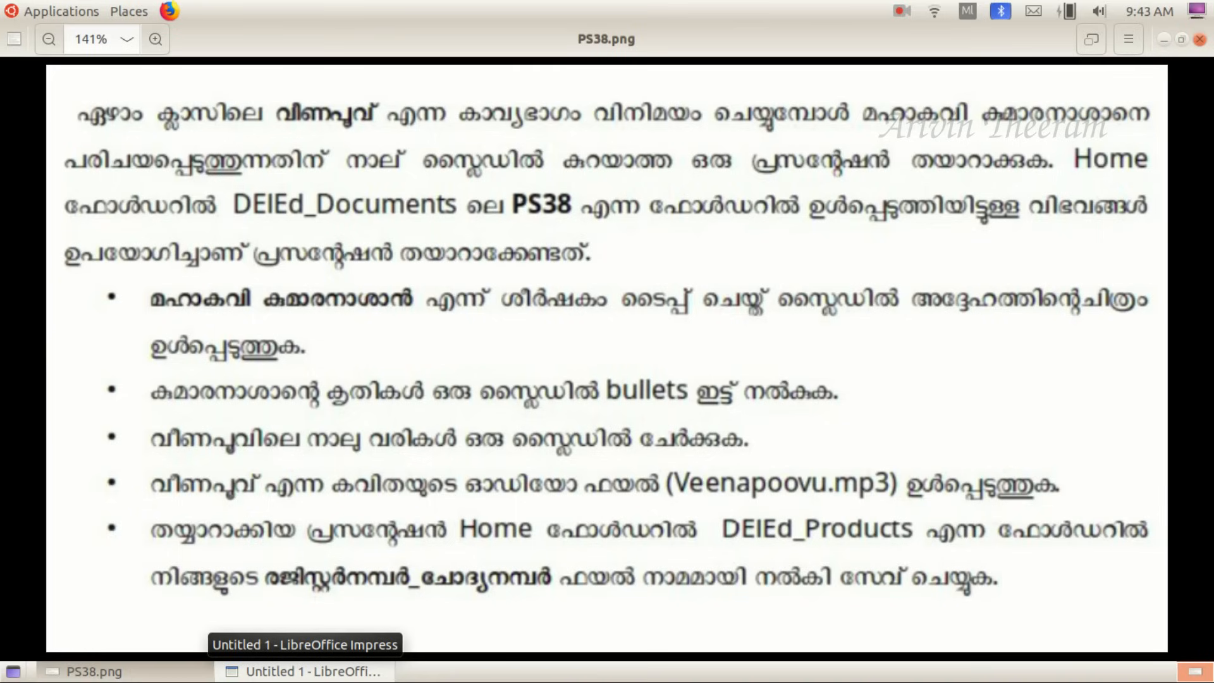
left_click(304, 671)
left_click(303, 672)
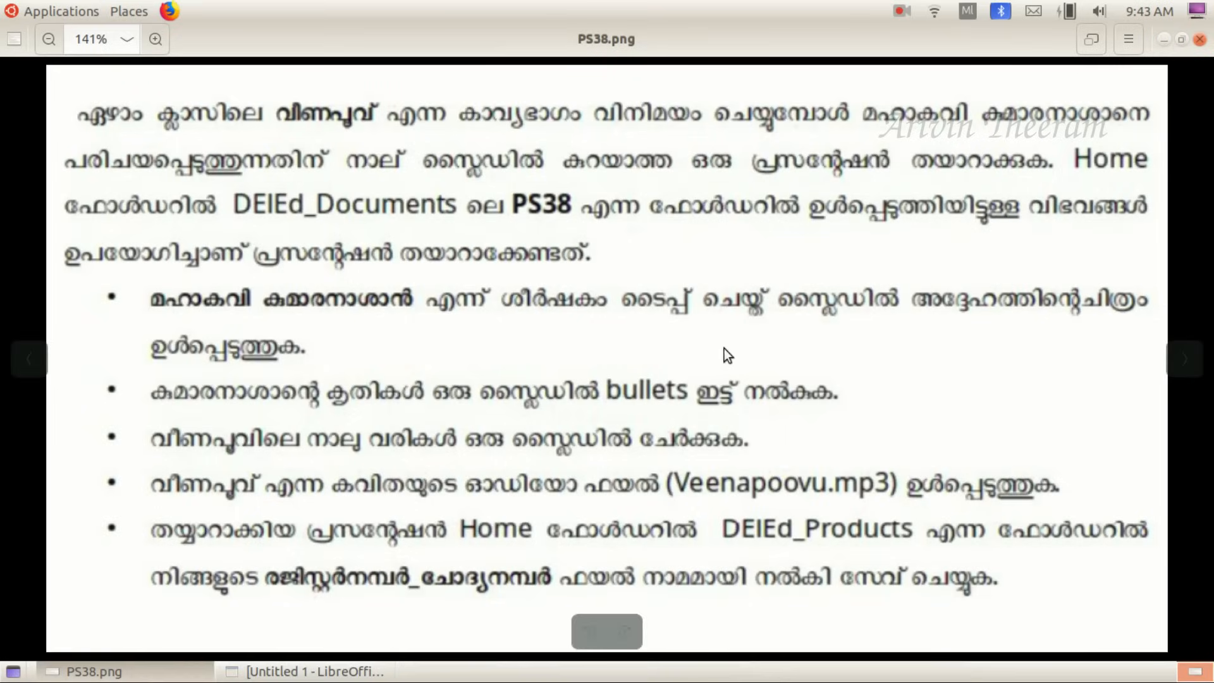
Open the text file note_malayalam from the PS38 folder in DElEd_Documents under Home
left_click(1165, 39)
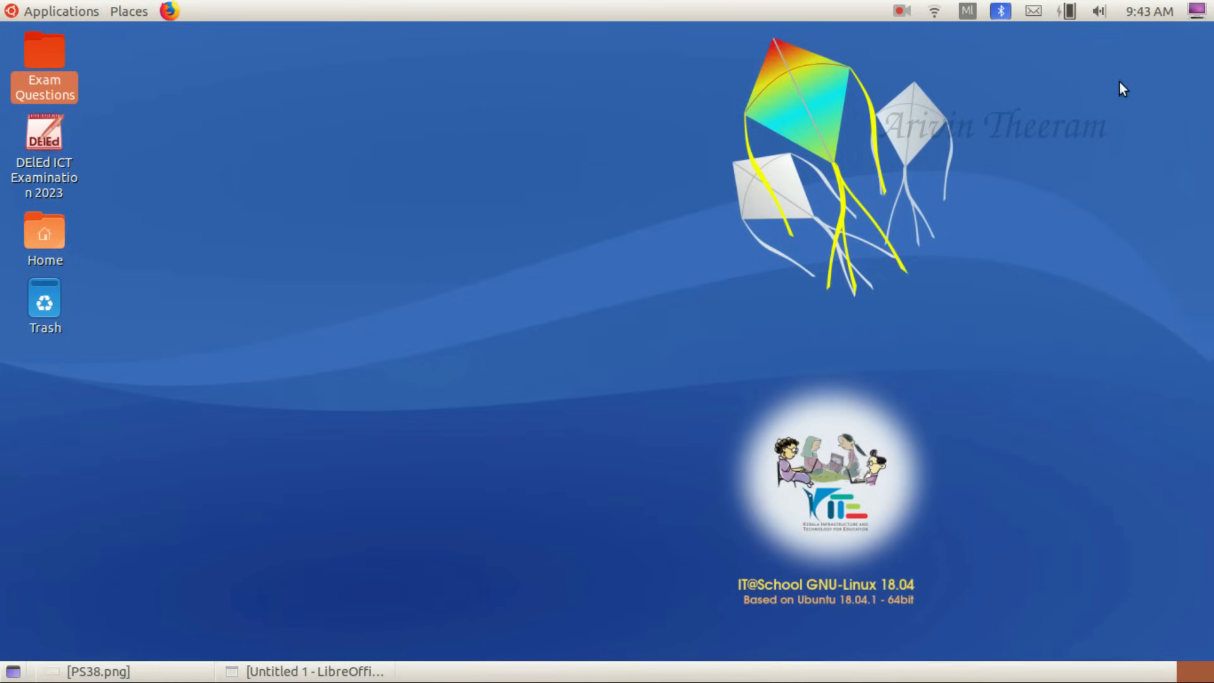
double_click(60, 229)
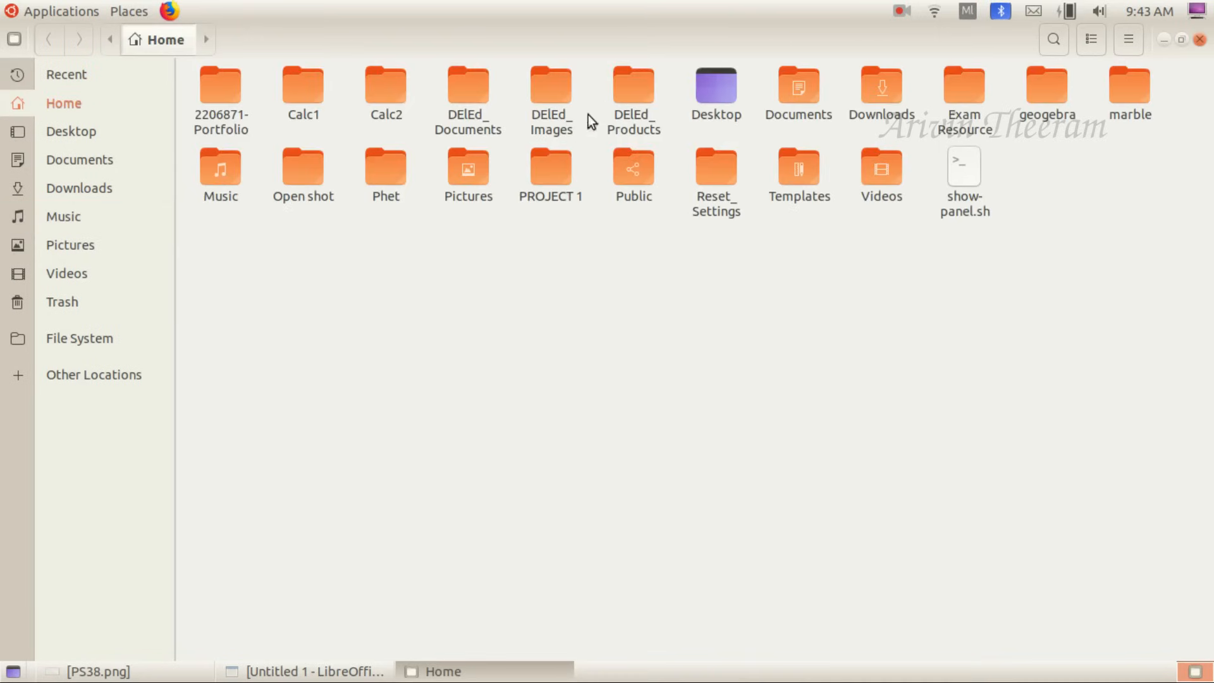
double_click(471, 93)
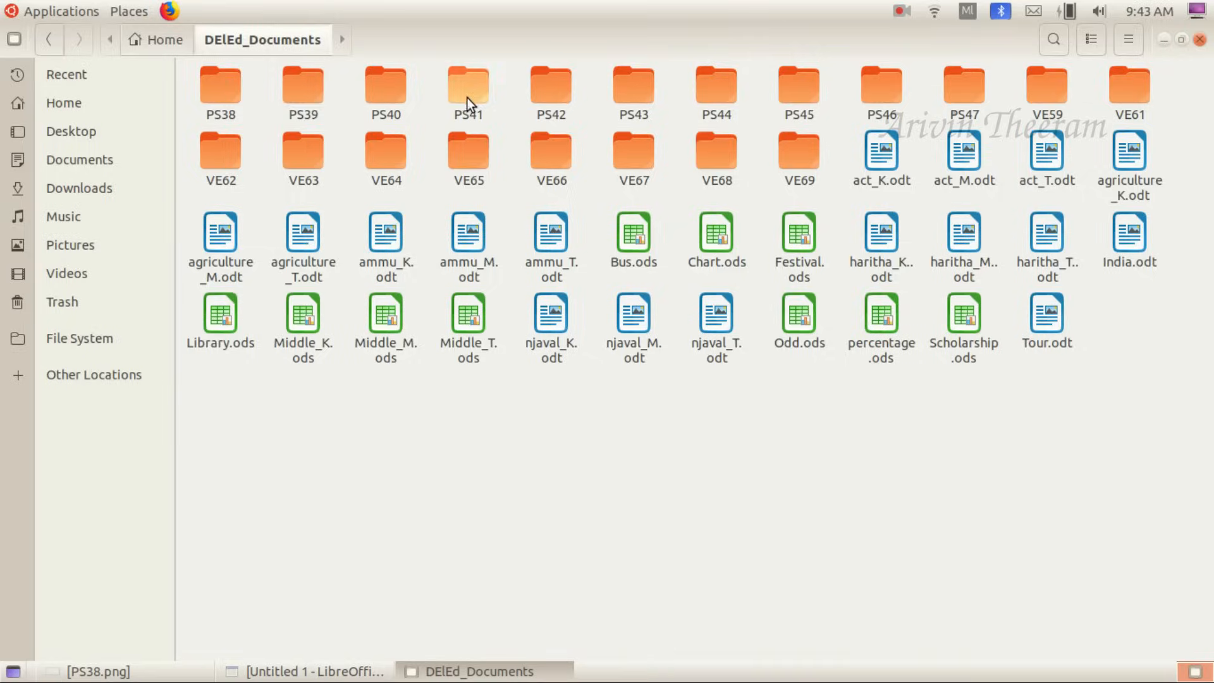
double_click(220, 96)
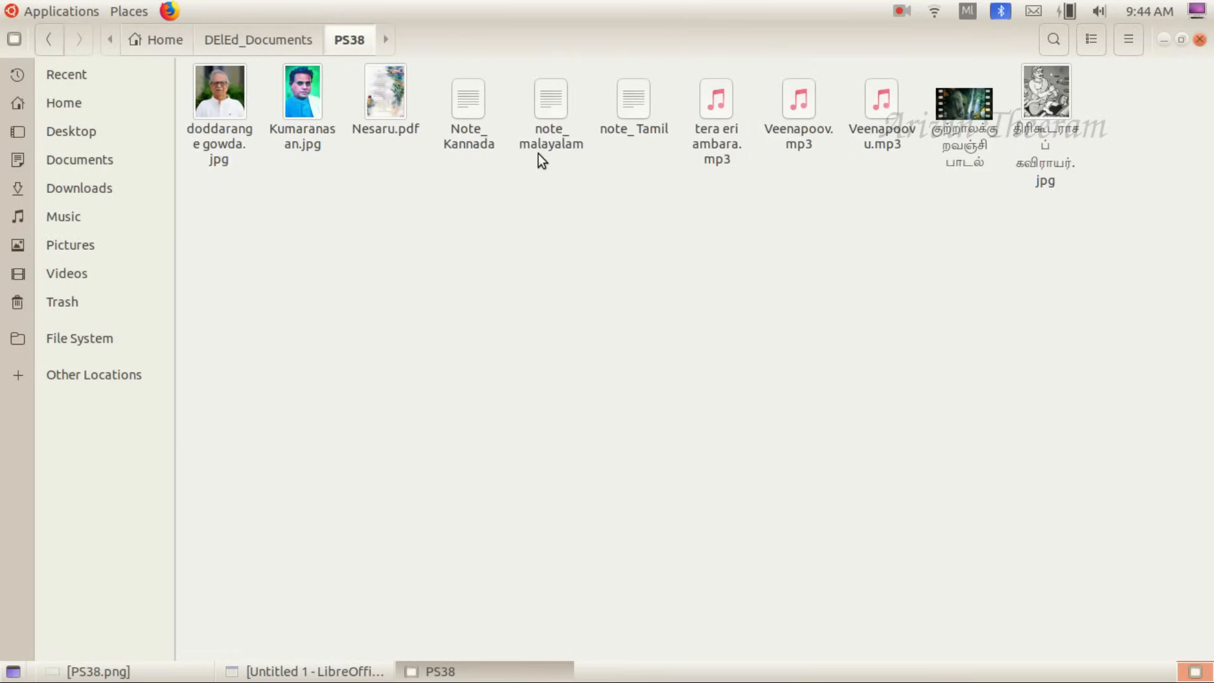
left_click(553, 105)
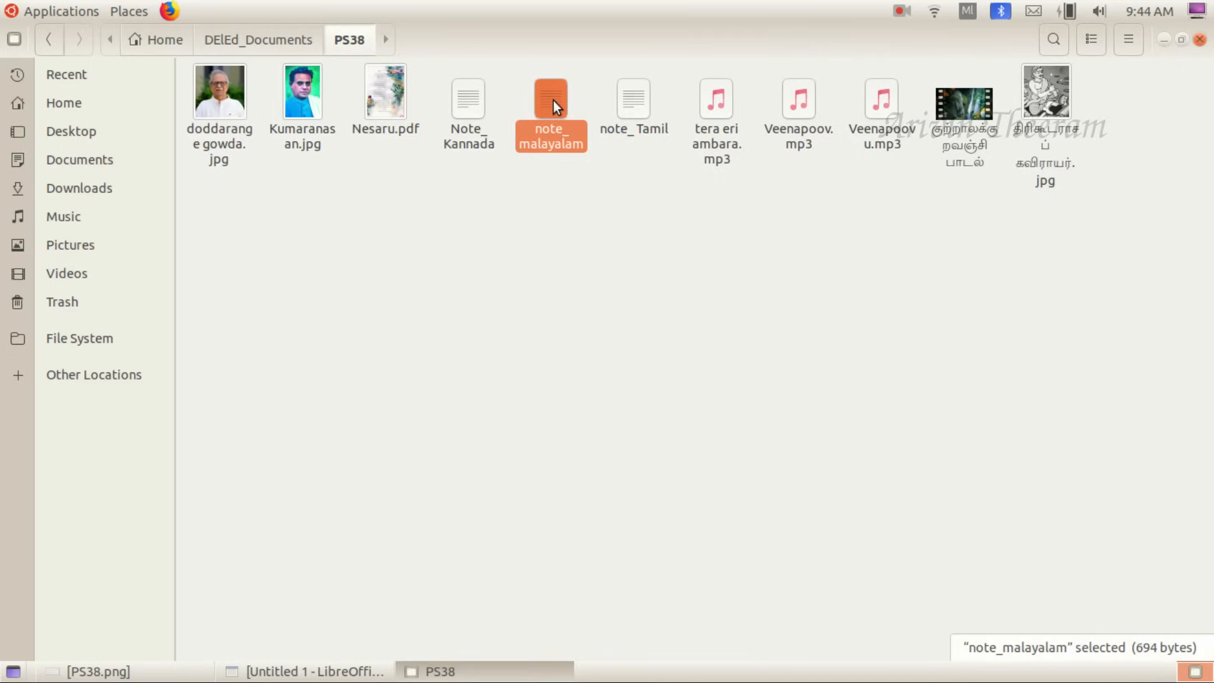
double_click(553, 100)
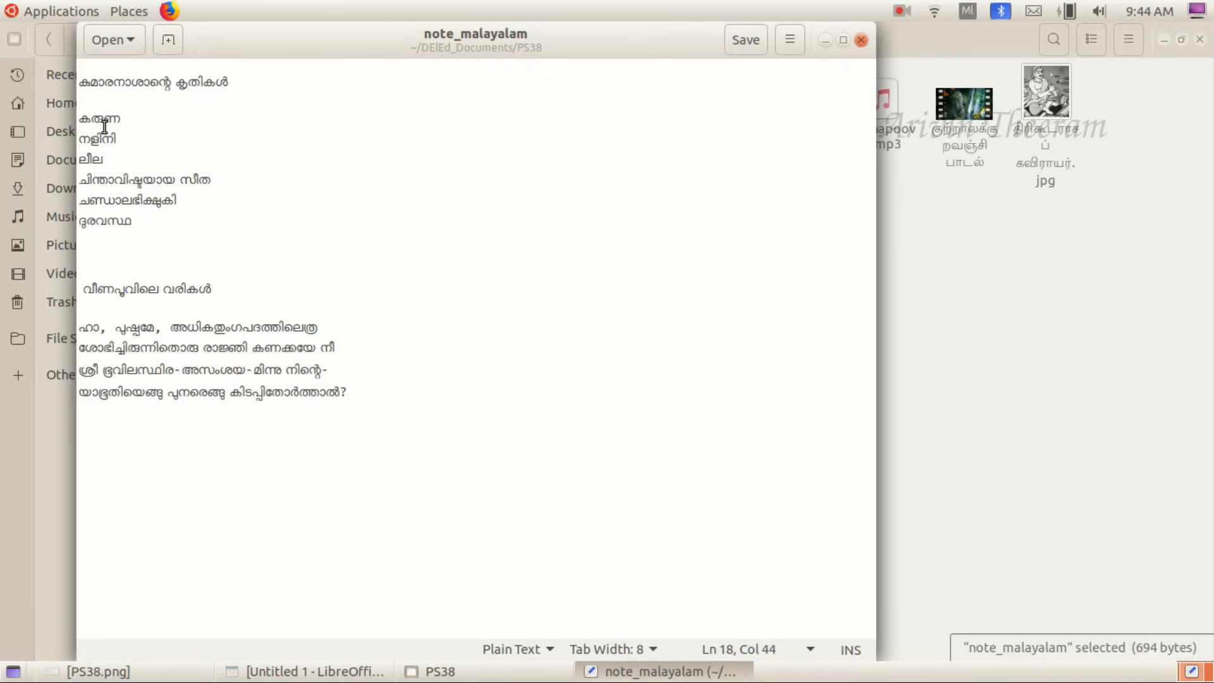
left_click_drag(354, 45, 529, 48)
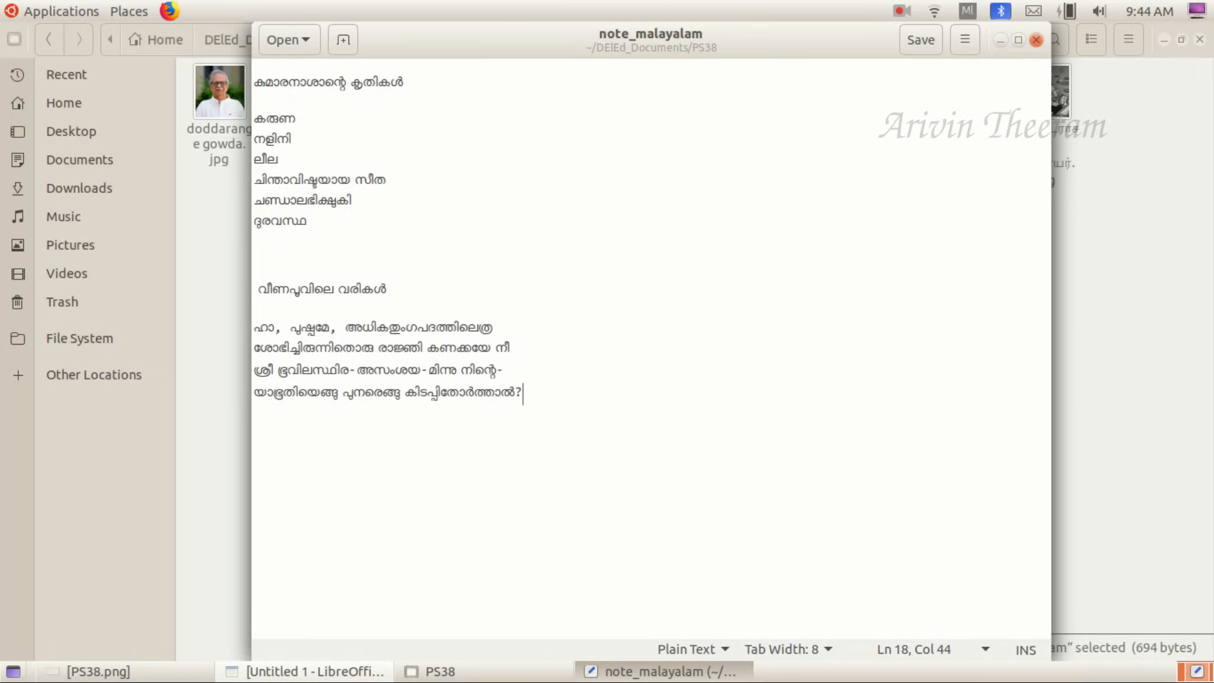
Switch back to LibreOffice Impress and add a new slide after the title slide
left_click(330, 672)
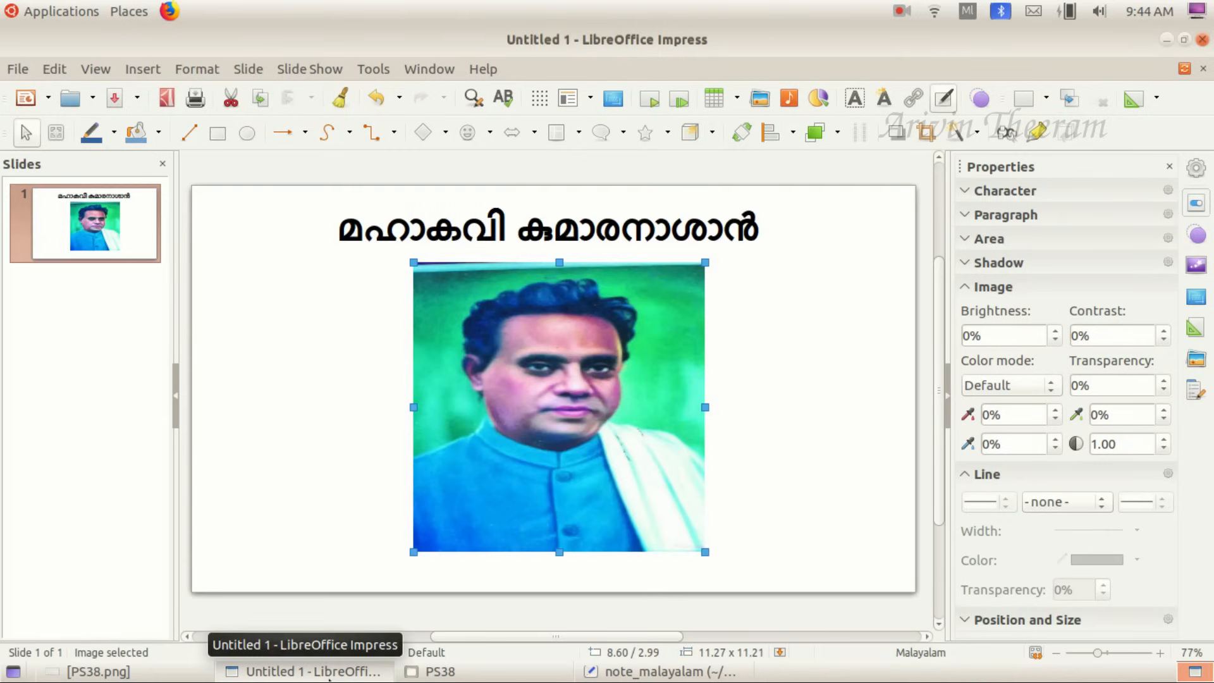
left_click(247, 70)
left_click(263, 89)
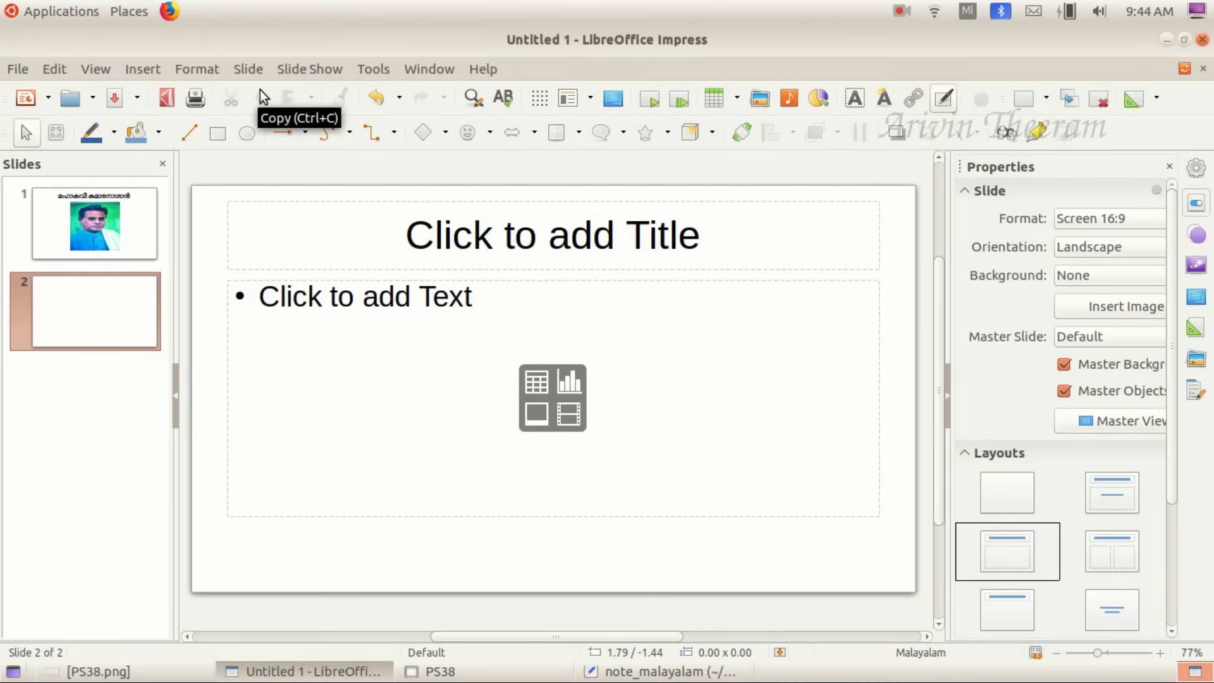
Copy the heading line "കുമാരനാശാന്റെ കൃതികൾ" from the note_malayalam text file for the second slide's title
left_click(532, 235)
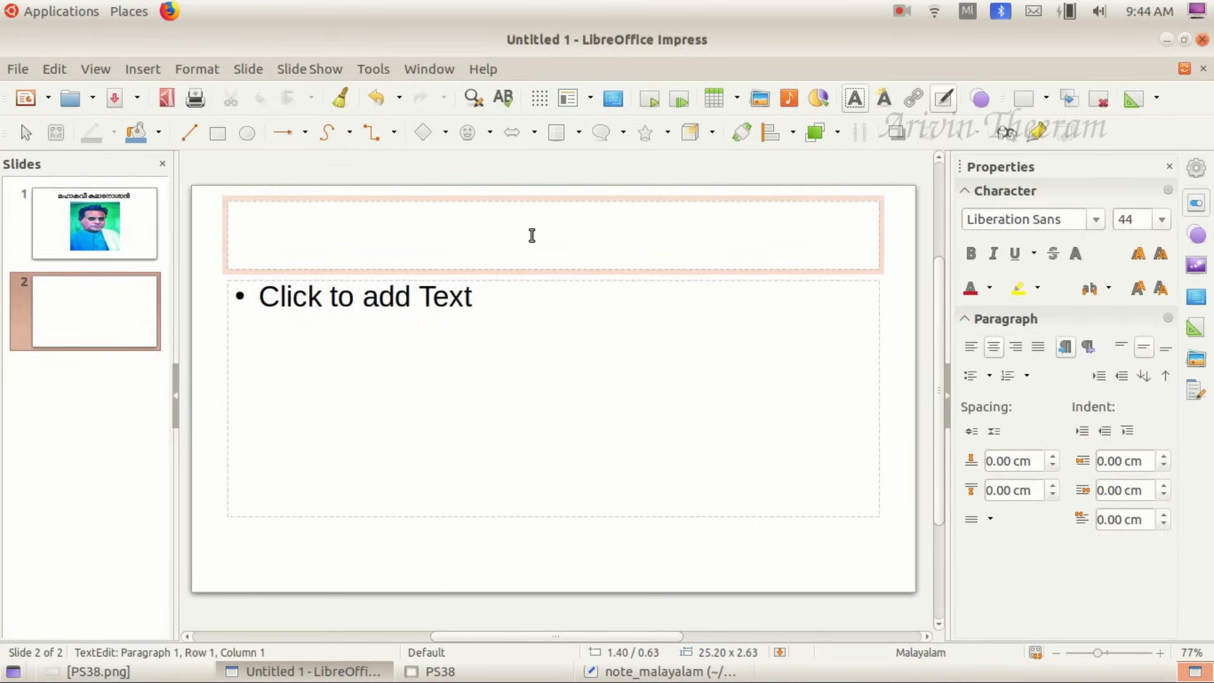
left_click(632, 671)
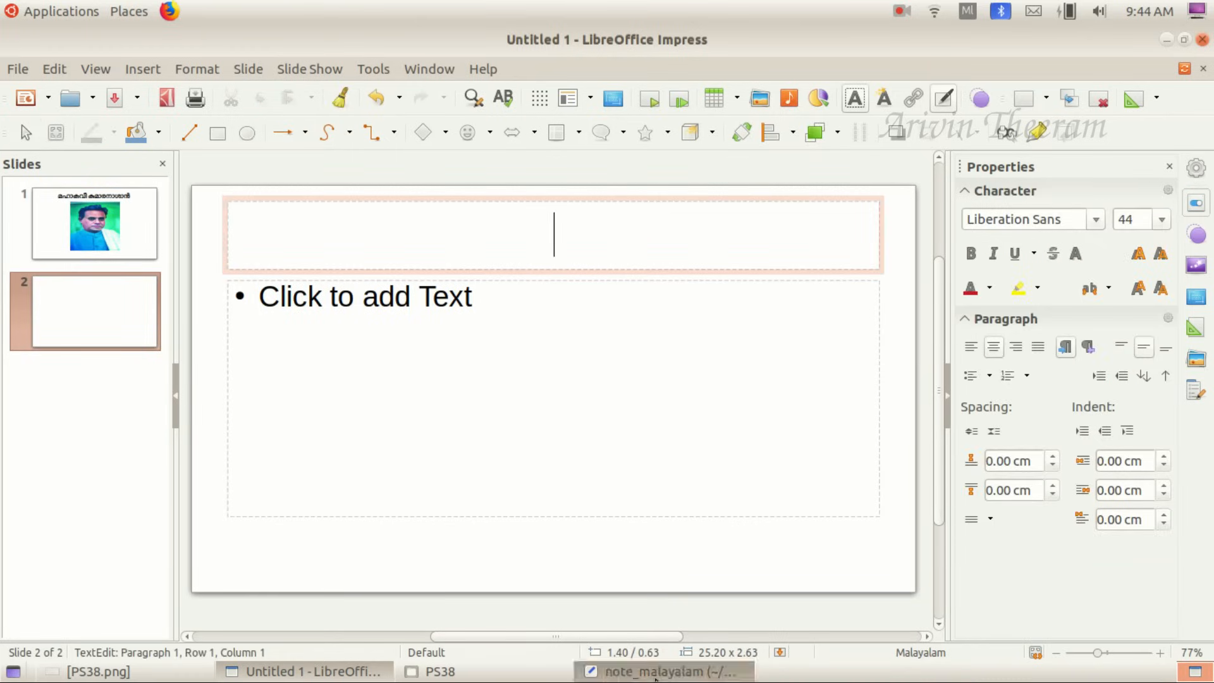
left_click_drag(254, 82, 406, 82)
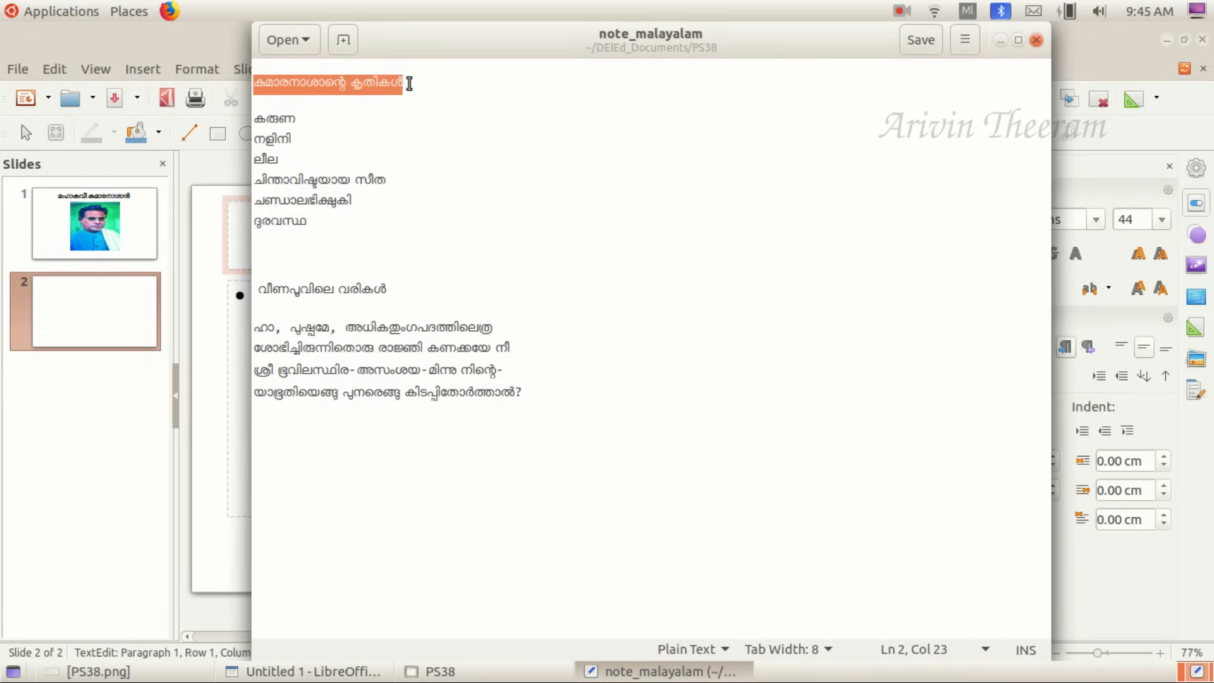
triple_click(407, 83)
left_click(315, 84)
left_click_drag(253, 82, 405, 83)
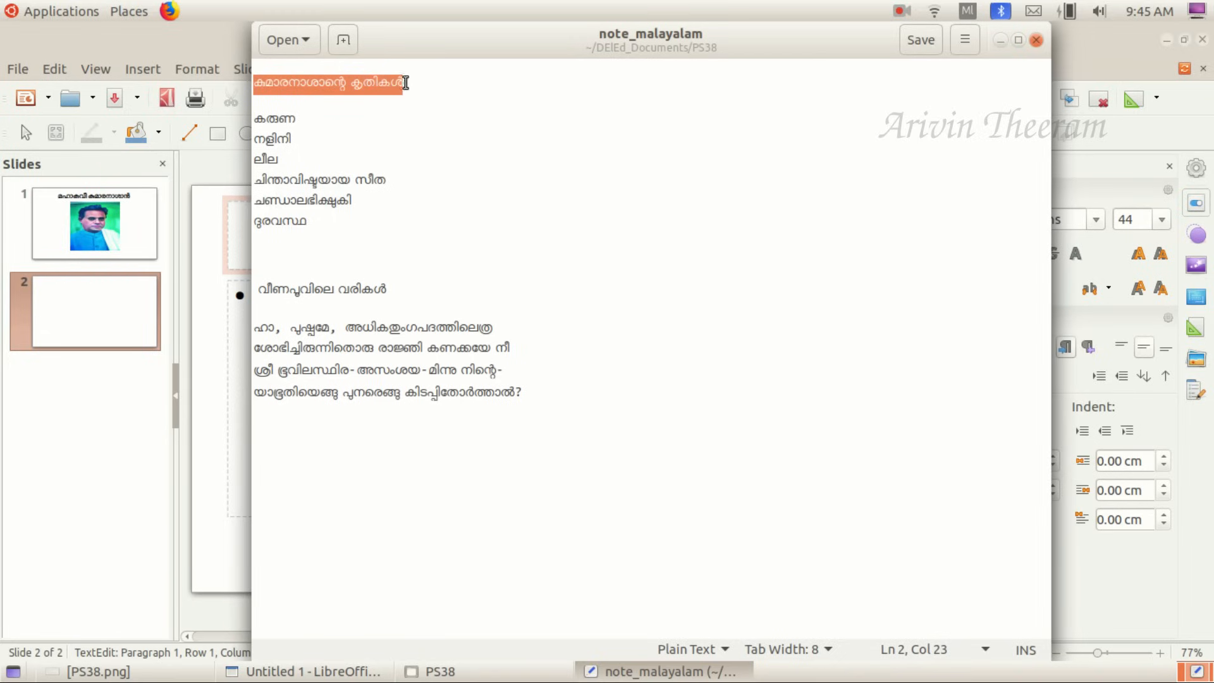
right_click(366, 82)
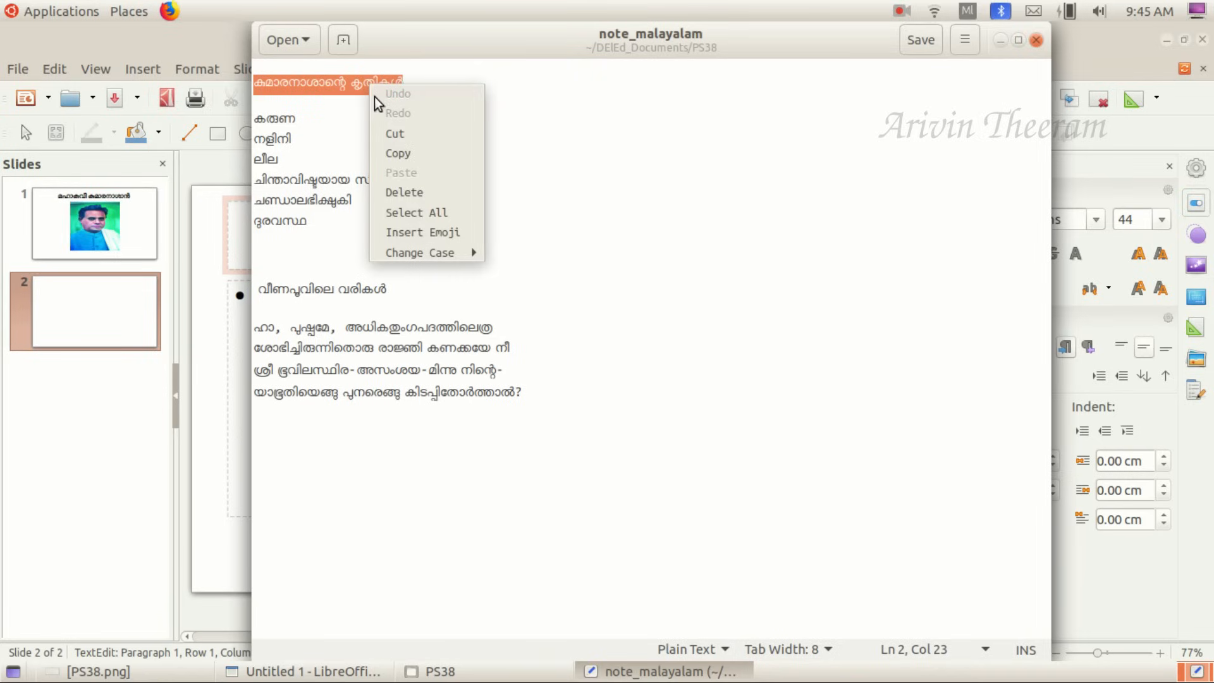
left_click(396, 153)
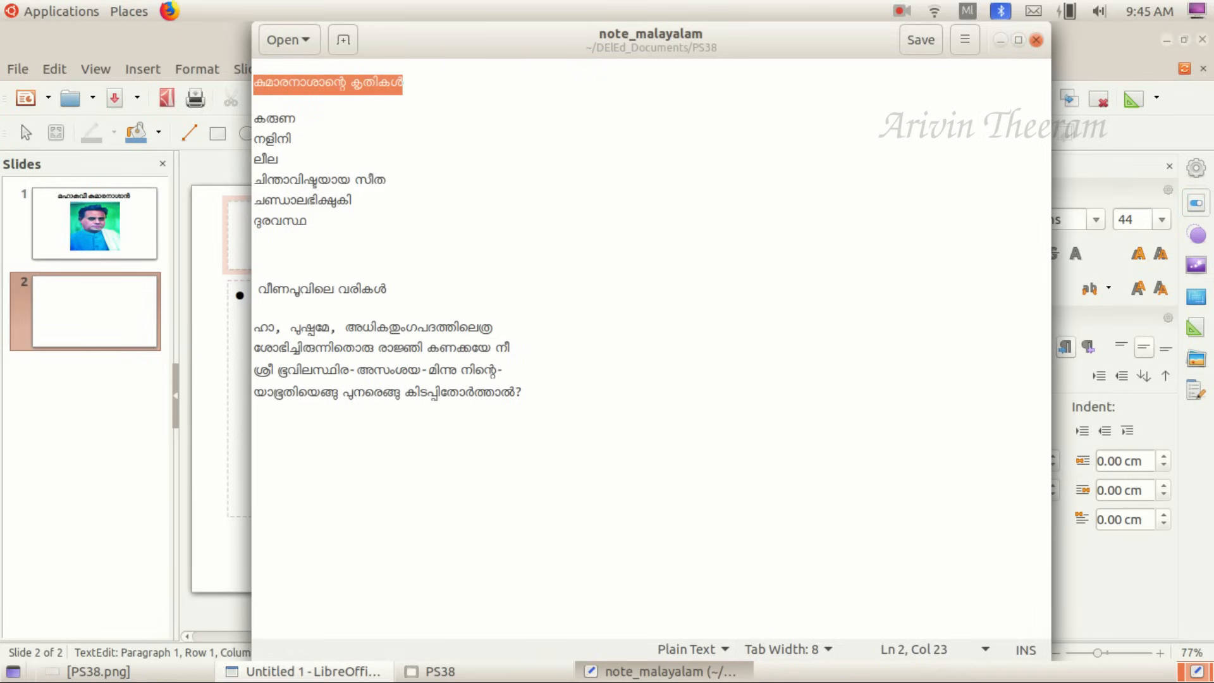
Paste the copied heading into the title placeholder of the second slide in LibreOffice Impress
left_click(301, 673)
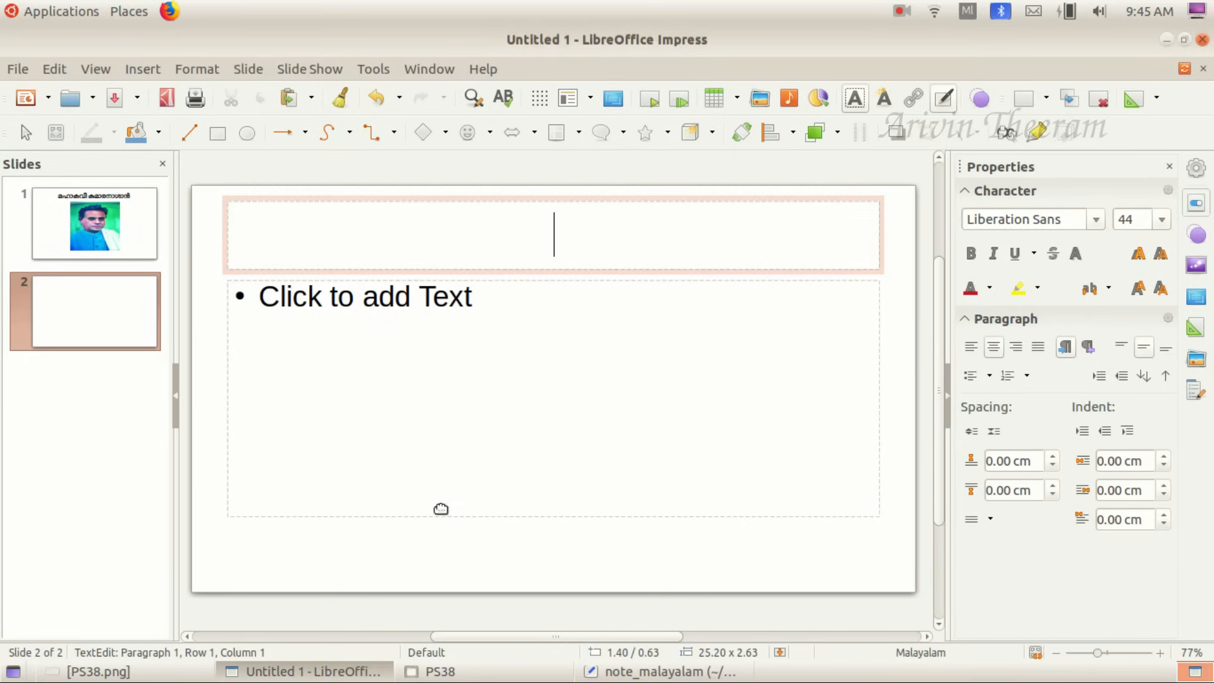
right_click(546, 224)
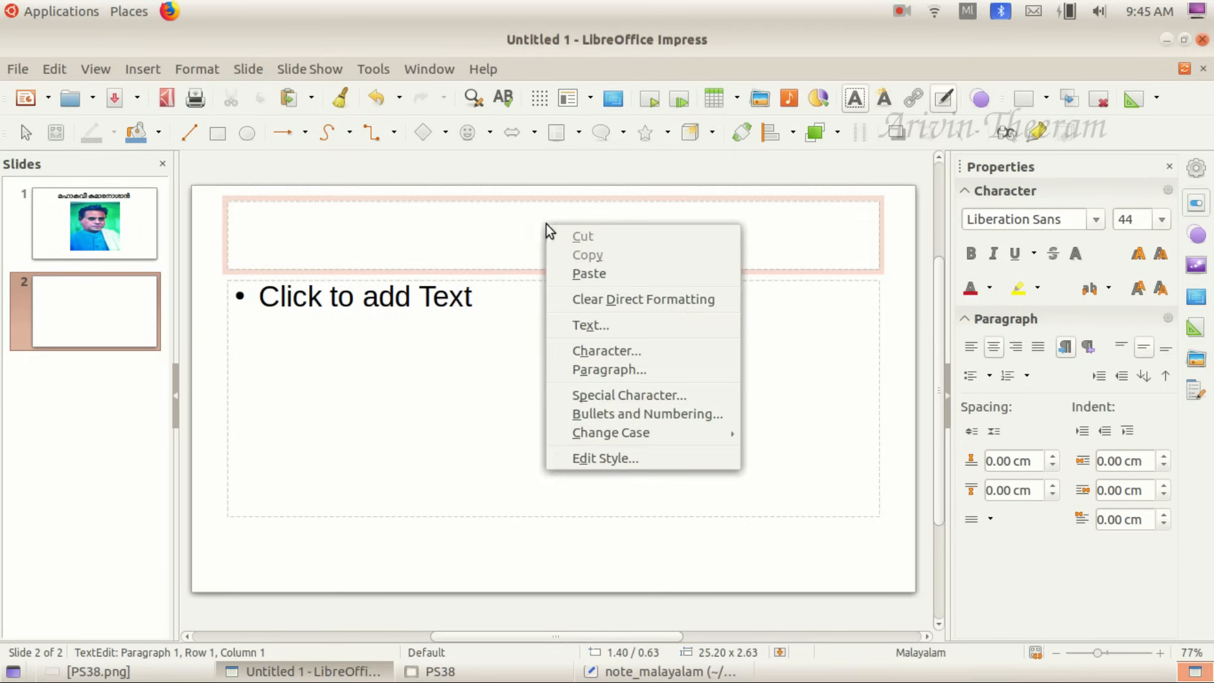
left_click(573, 271)
left_click(56, 71)
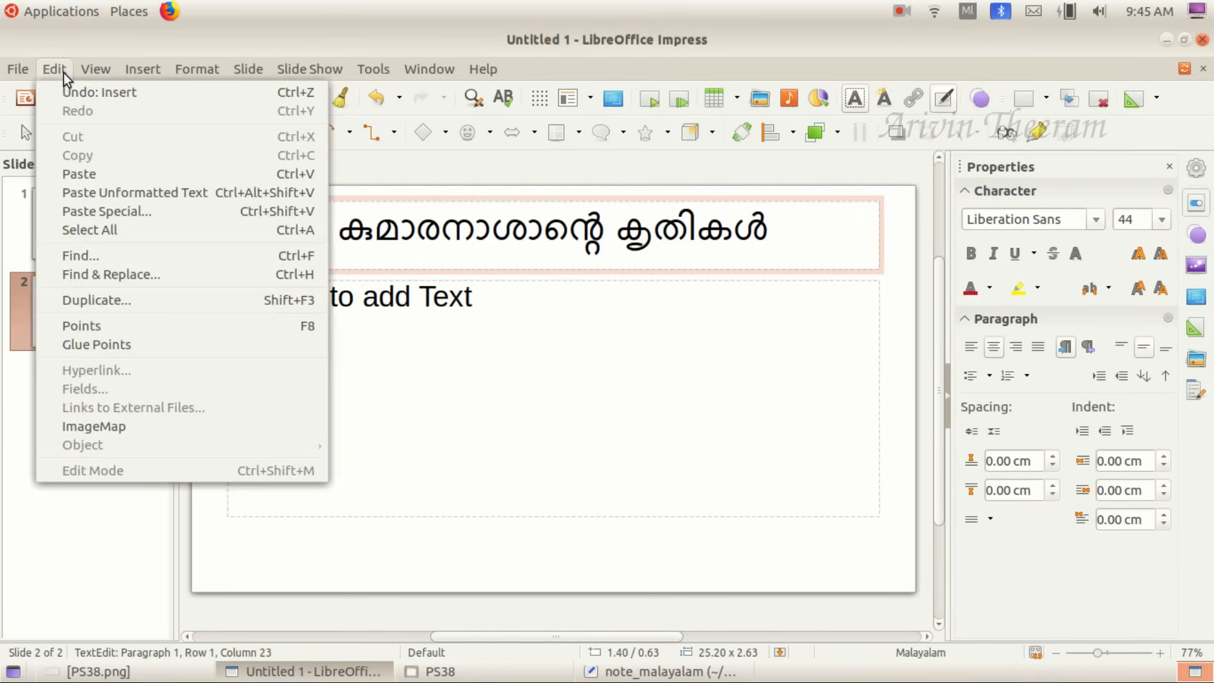
left_click(632, 303)
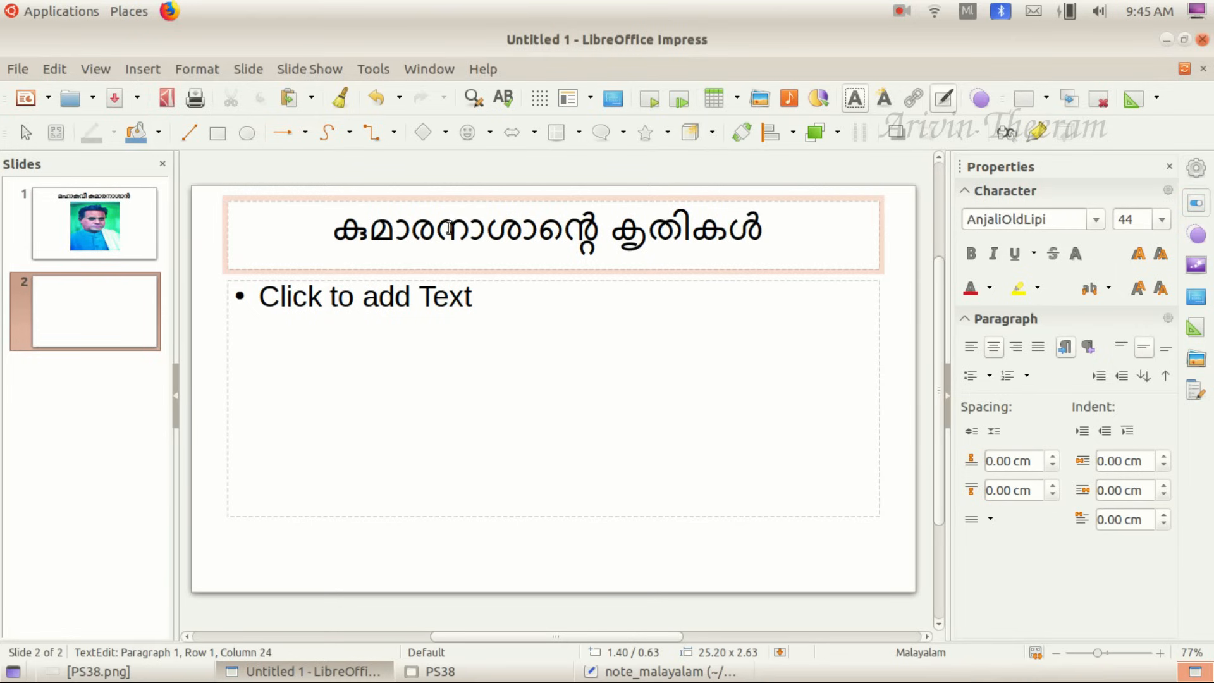
key("BackSpace")
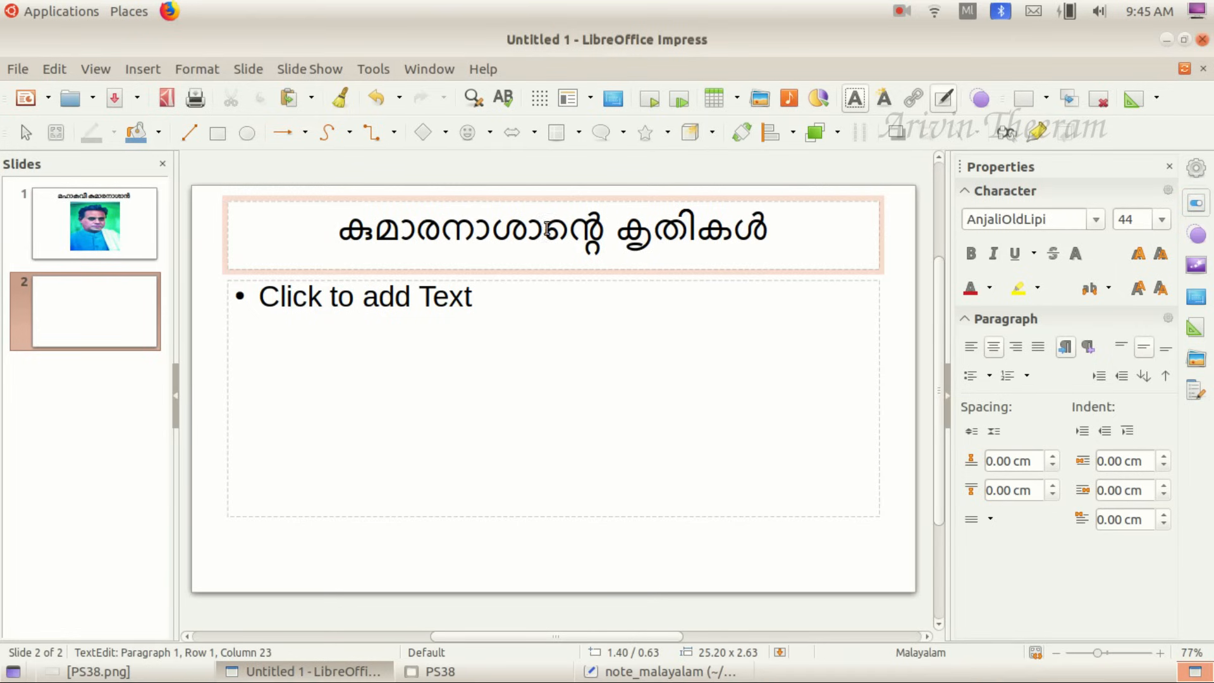
Try to make the second slide's title bold and repair its last letter
left_click_drag(342, 231, 768, 224)
left_click(971, 253)
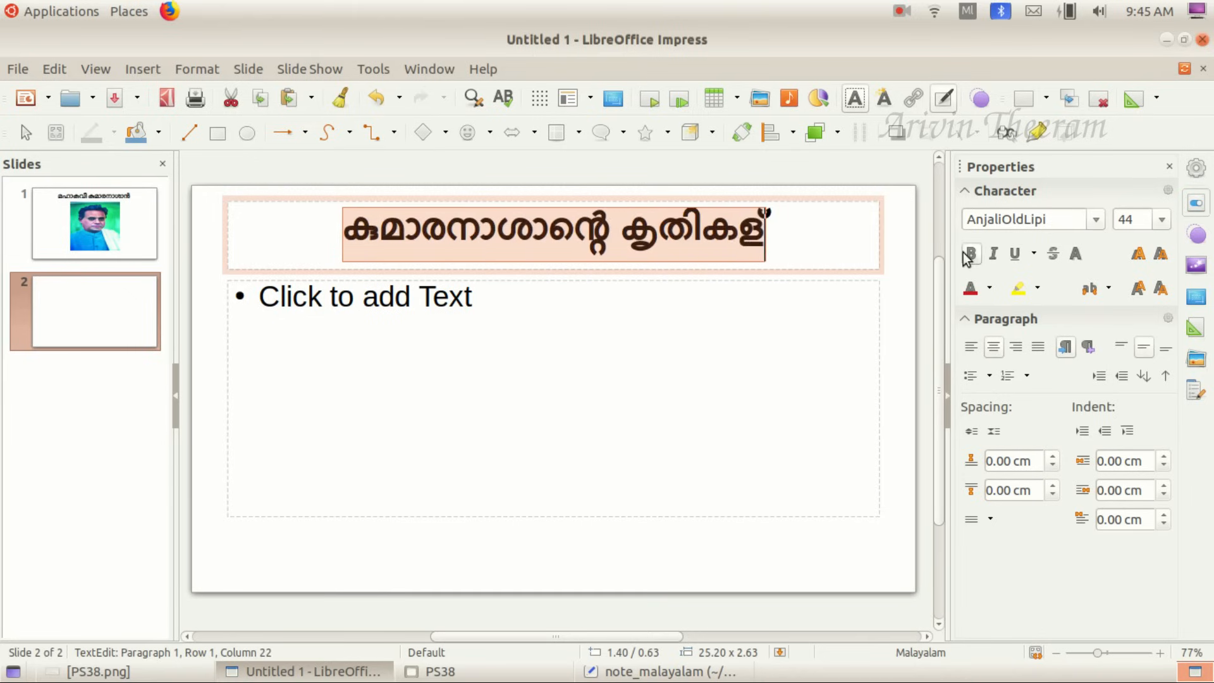
left_click(771, 228)
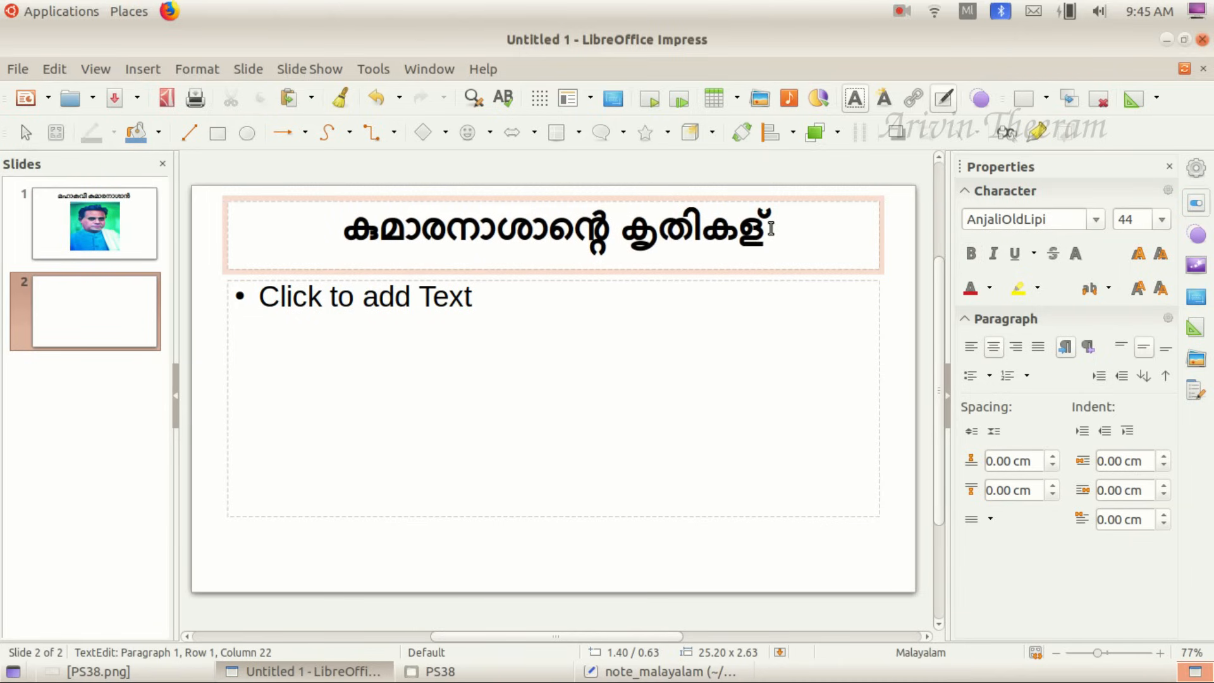
key("BackSpace")
Undo the edits to the title's ending together with its bold formatting
left_click(62, 67)
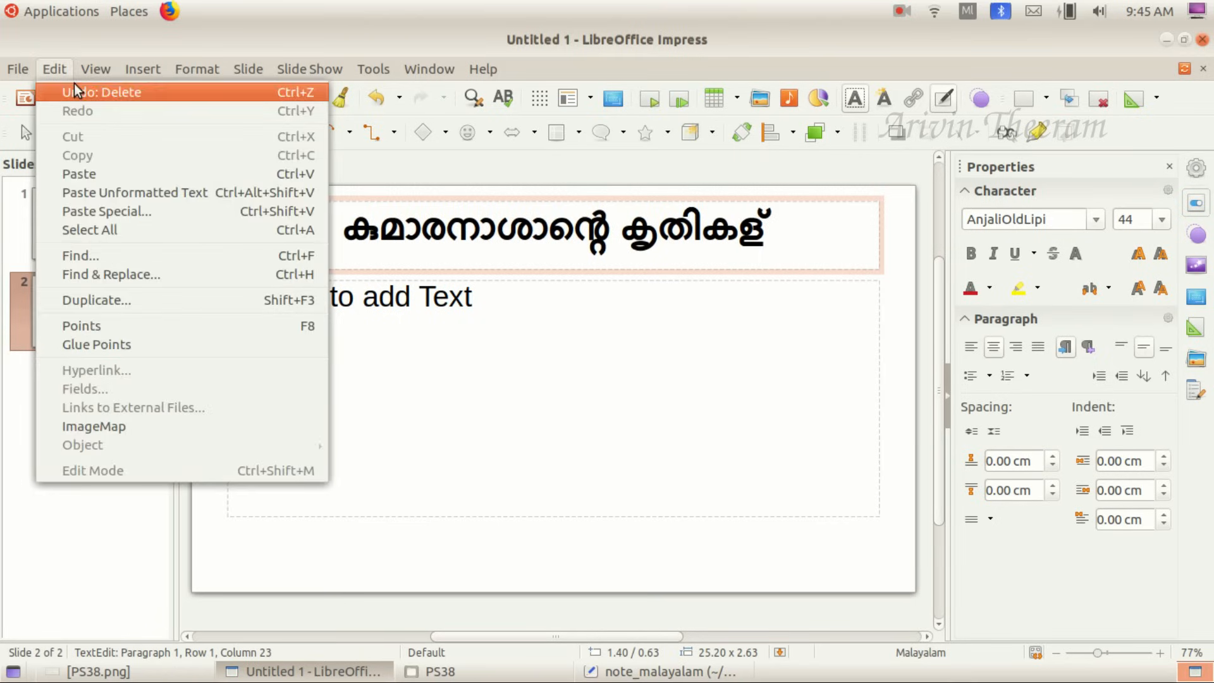
left_click(74, 86)
left_click(55, 68)
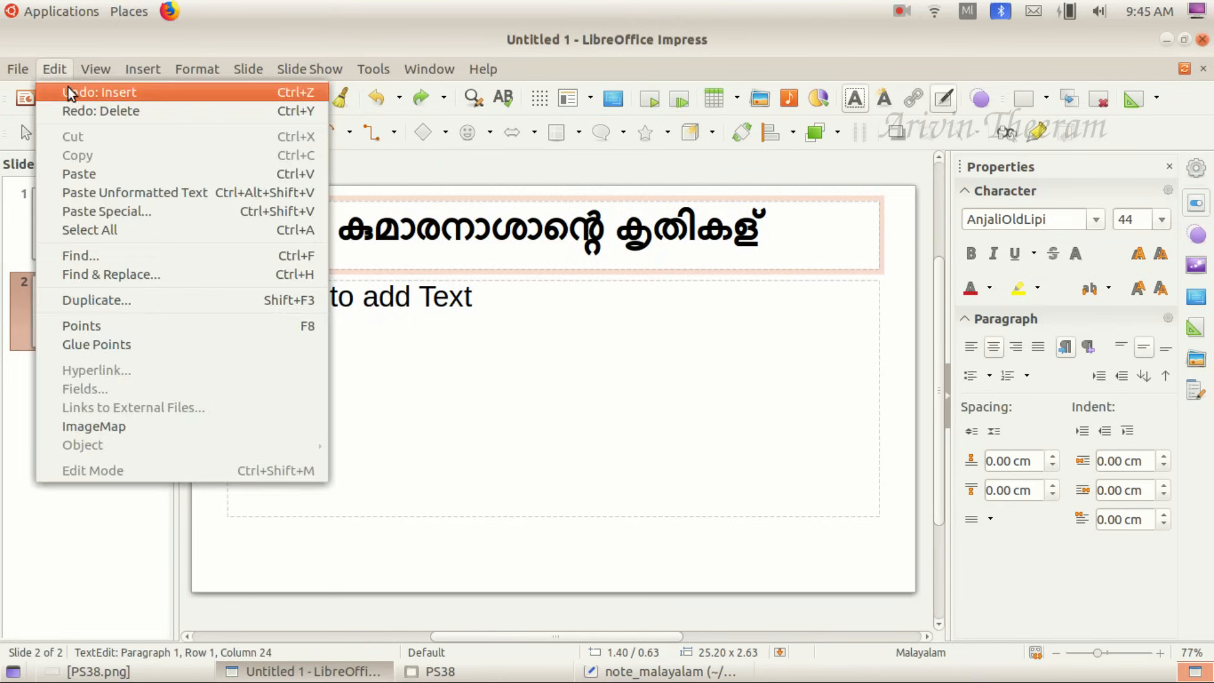
left_click(67, 86)
left_click(57, 68)
left_click(72, 86)
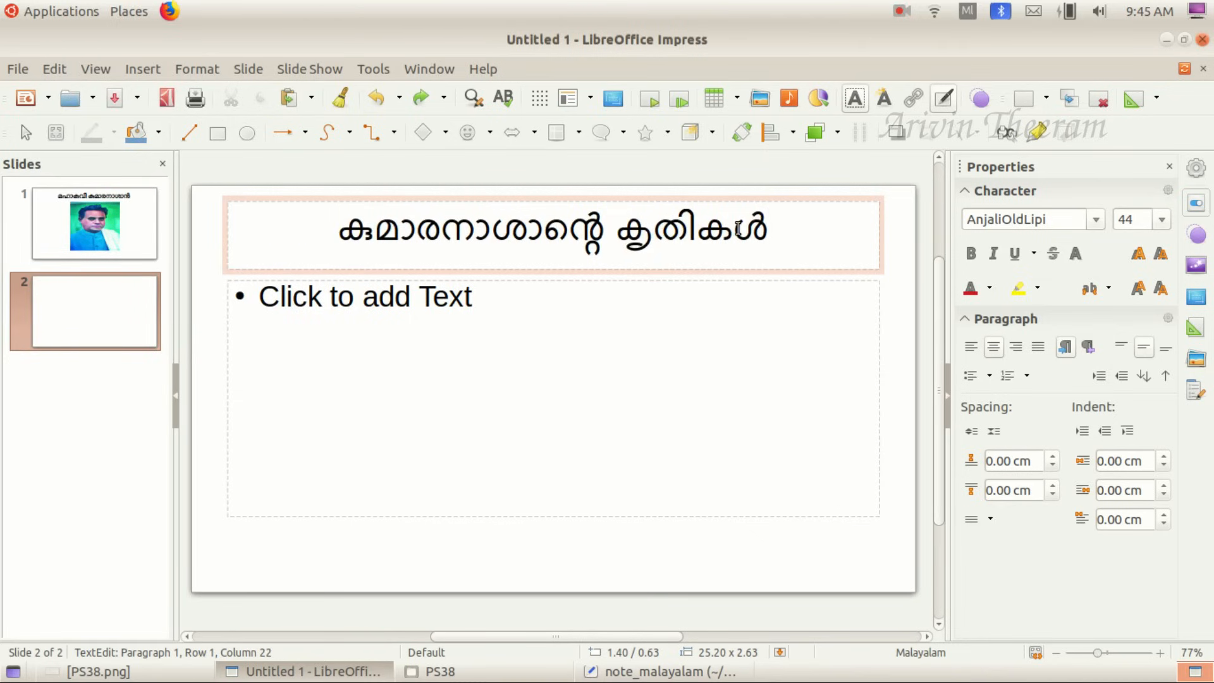
key("ctrl+z")
Retype the ending of the second slide's title so that it reads "കുമാരനാശാന്റെ കൃതികളൾ"
left_click(779, 238)
type("a")
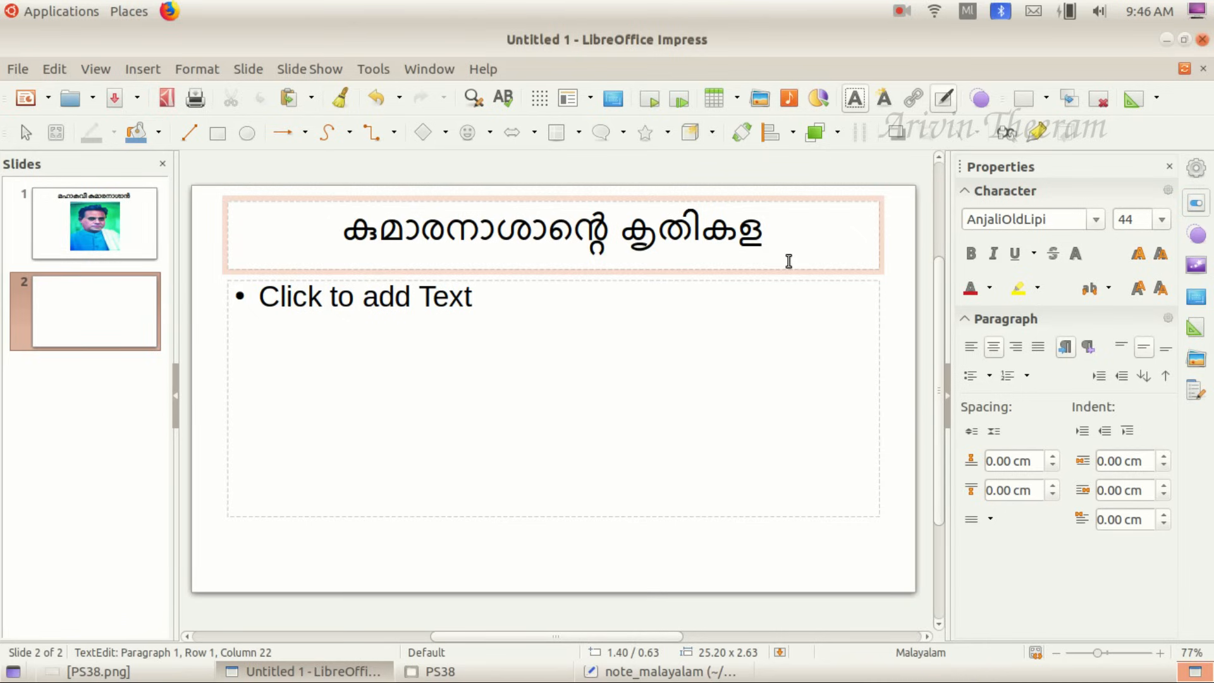
key("BackSpace")
type("്")
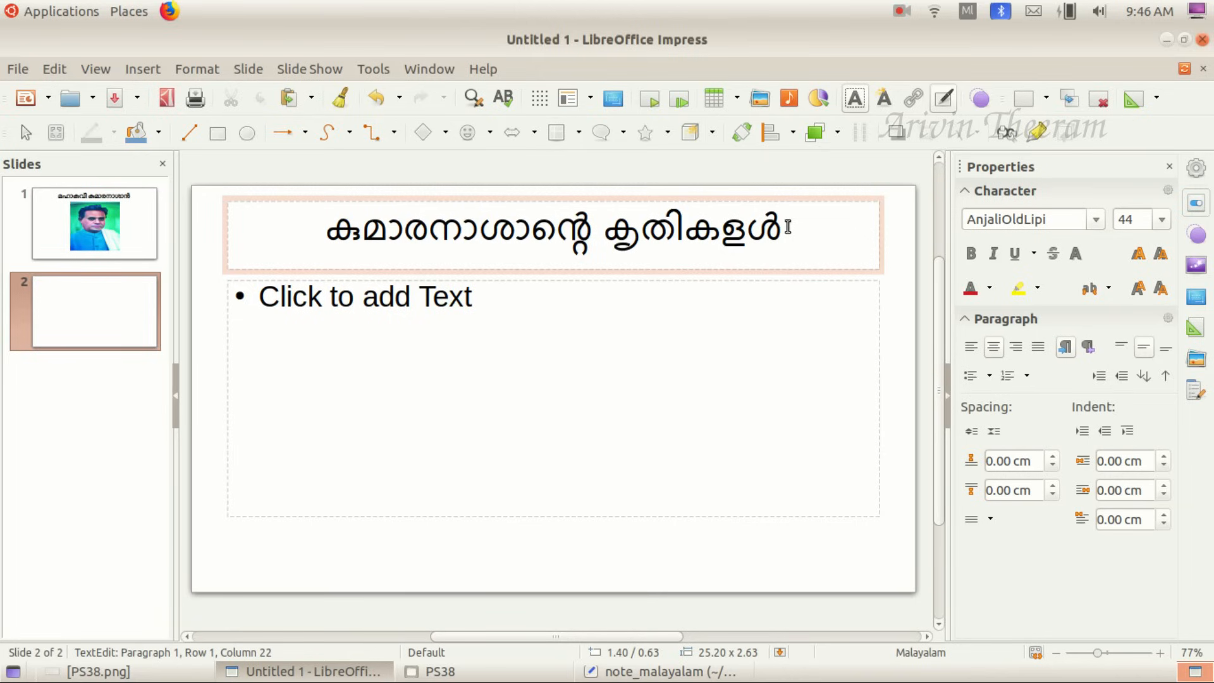
Make the whole title of the second slide bold and set its font size to 28
left_click_drag(325, 230, 776, 229)
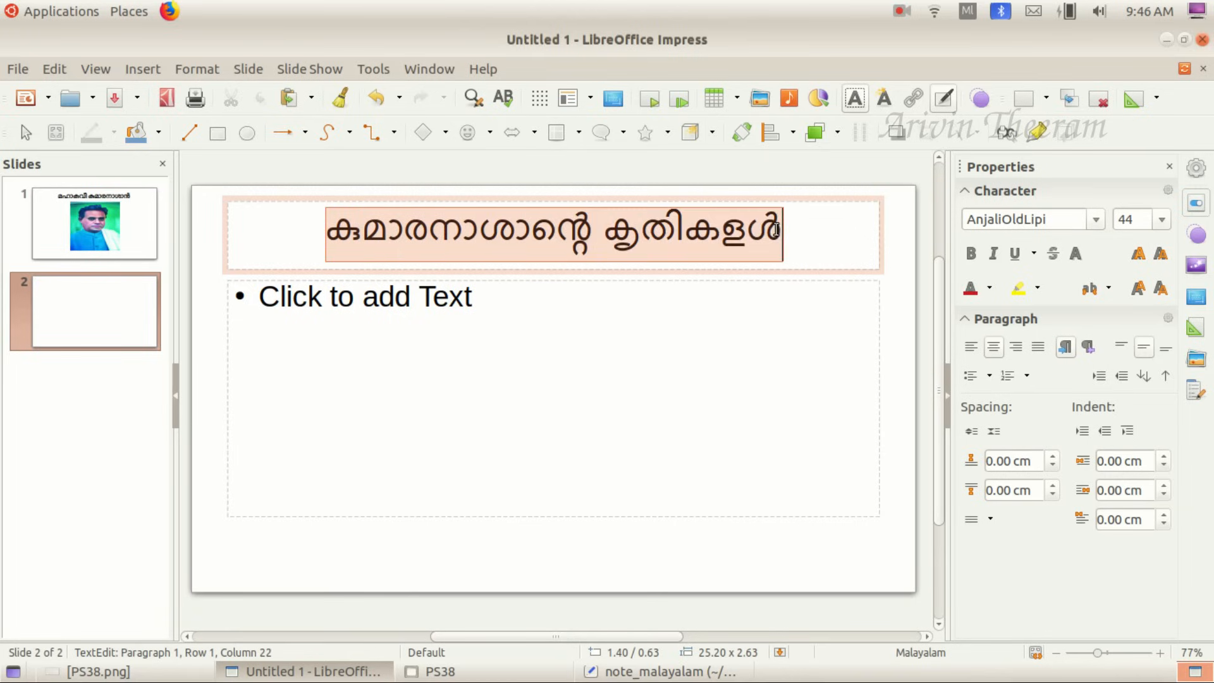
left_click(971, 253)
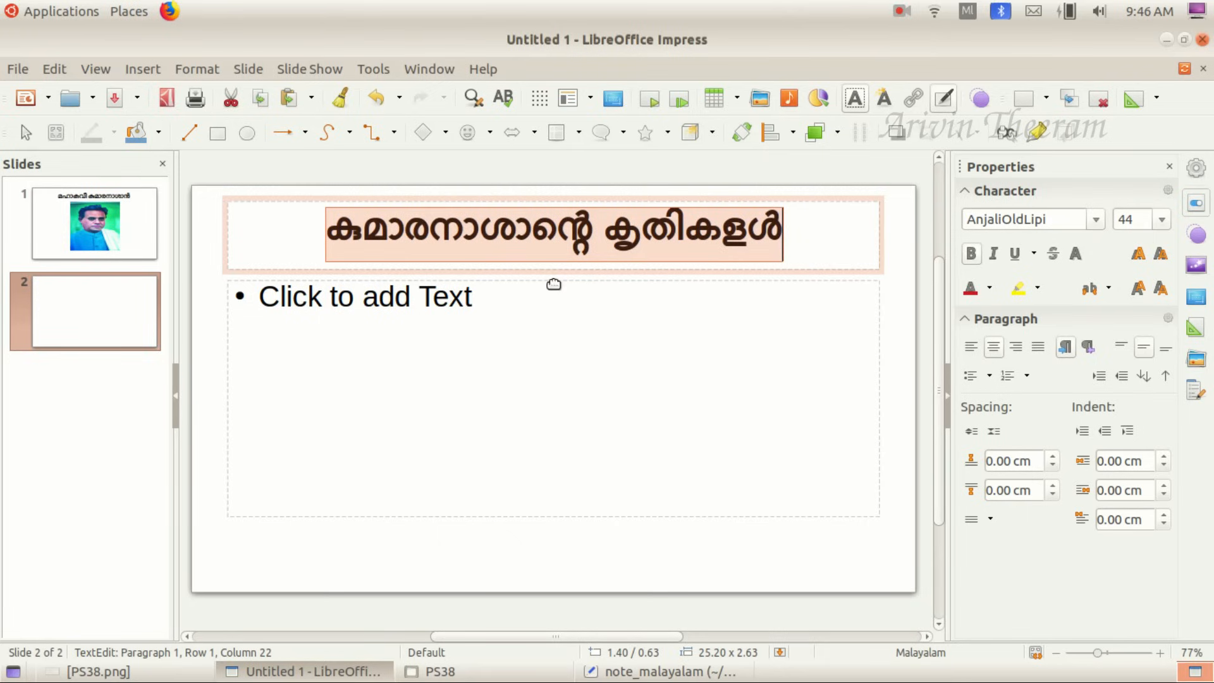
left_click(1162, 220)
left_click(1120, 256)
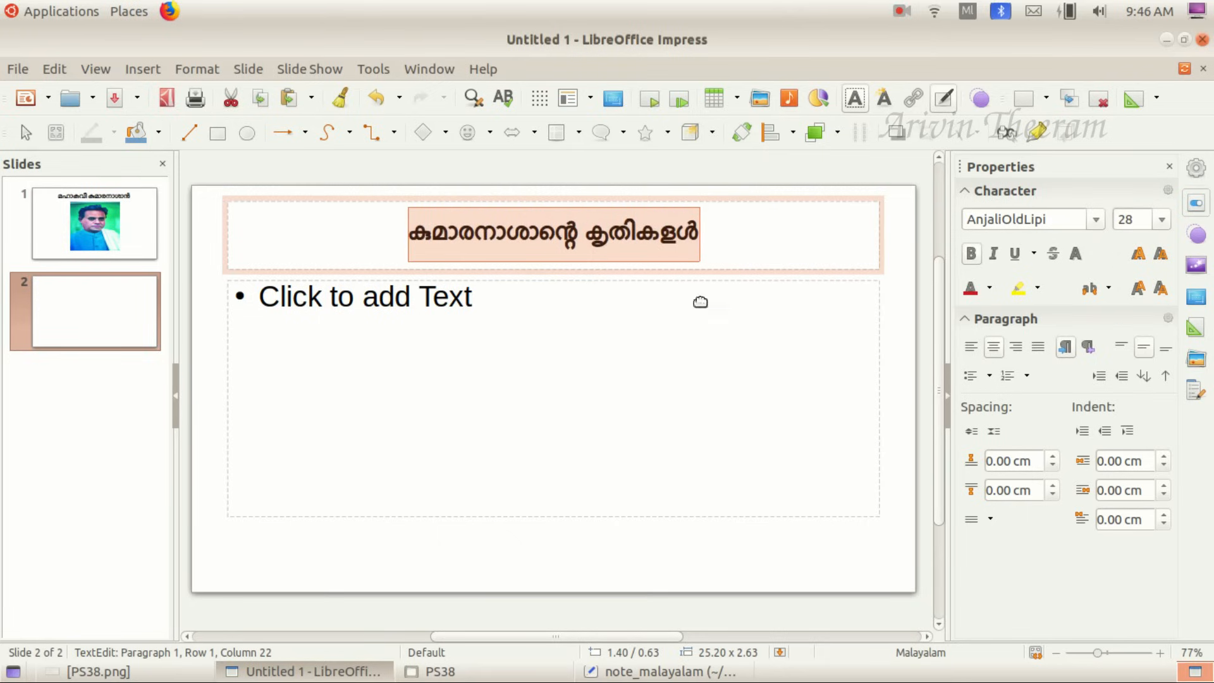
Replace the second slide's empty content placeholder with a text box about 20.4 cm wide below the title
left_click(543, 310)
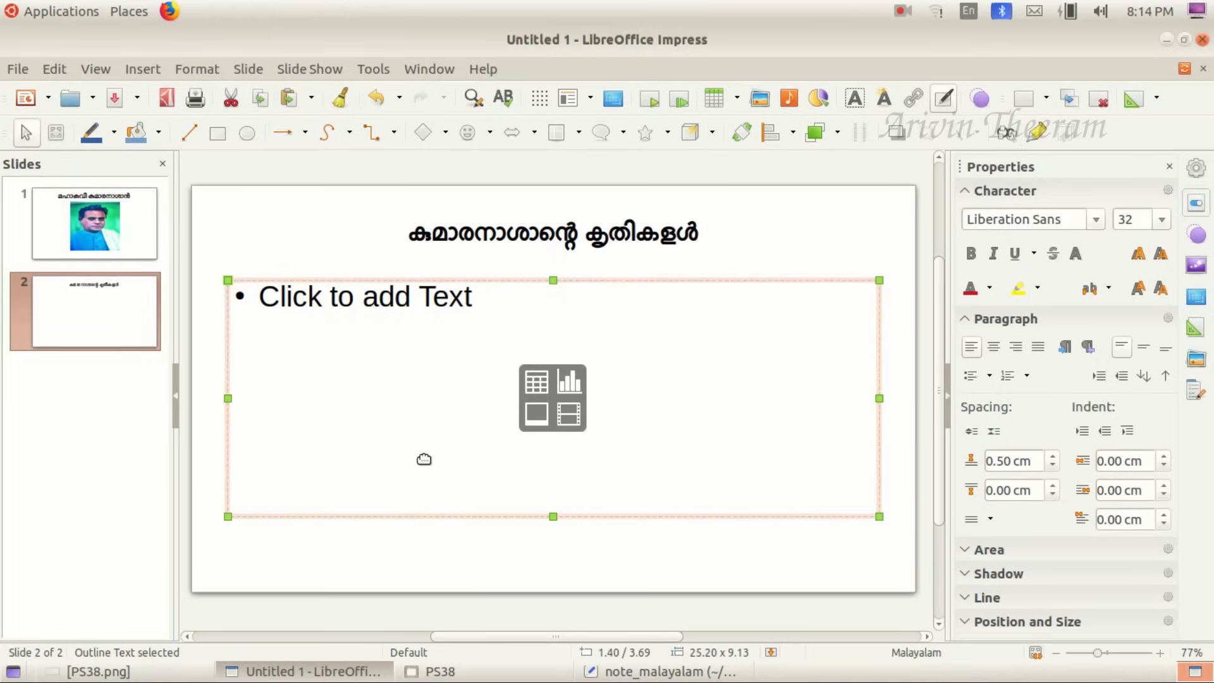
key("Delete")
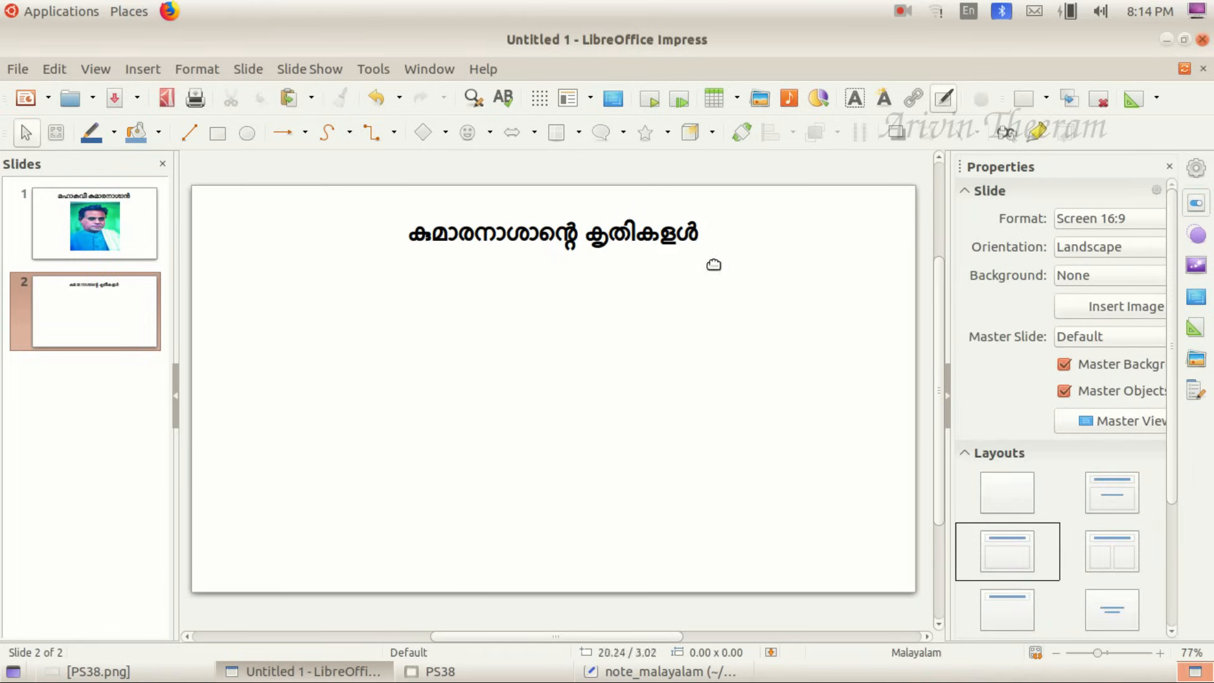
left_click(855, 100)
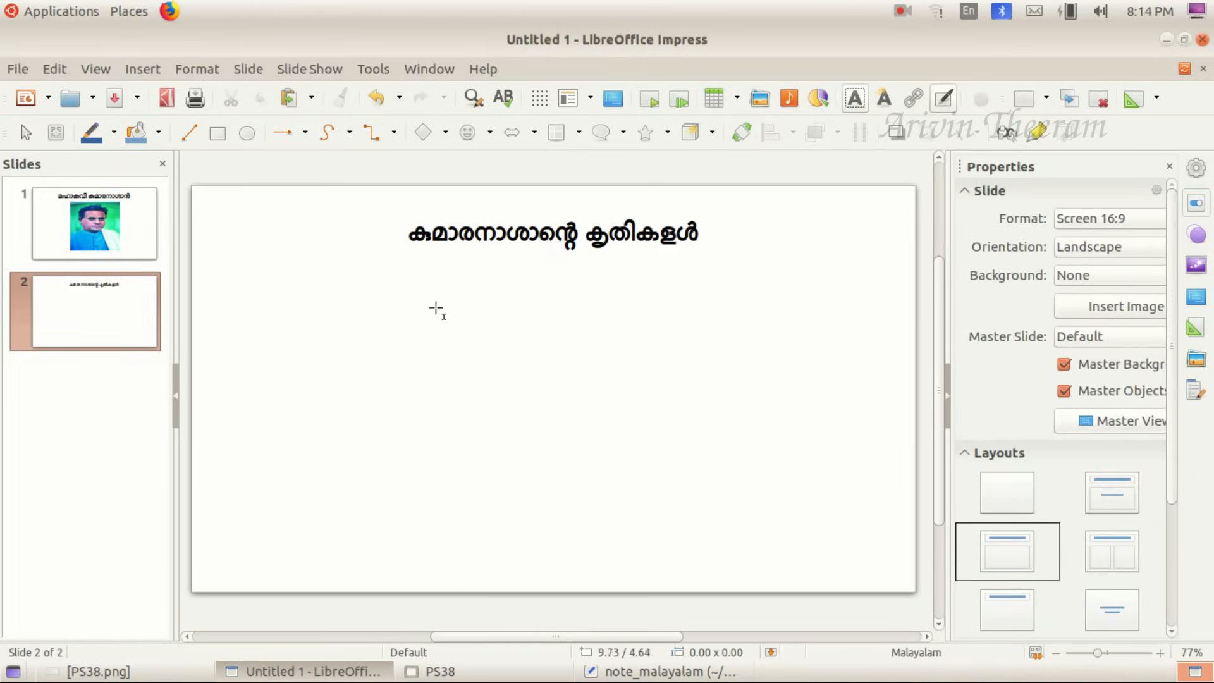
left_click_drag(284, 288, 815, 388)
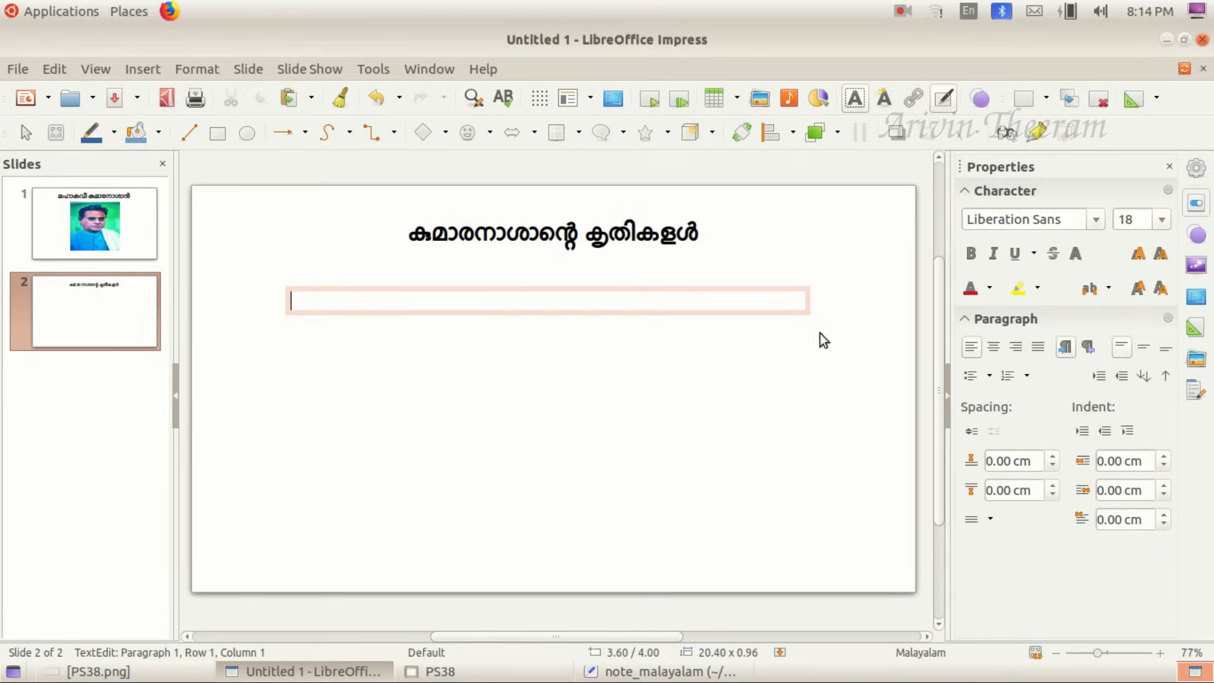
left_click(1197, 171)
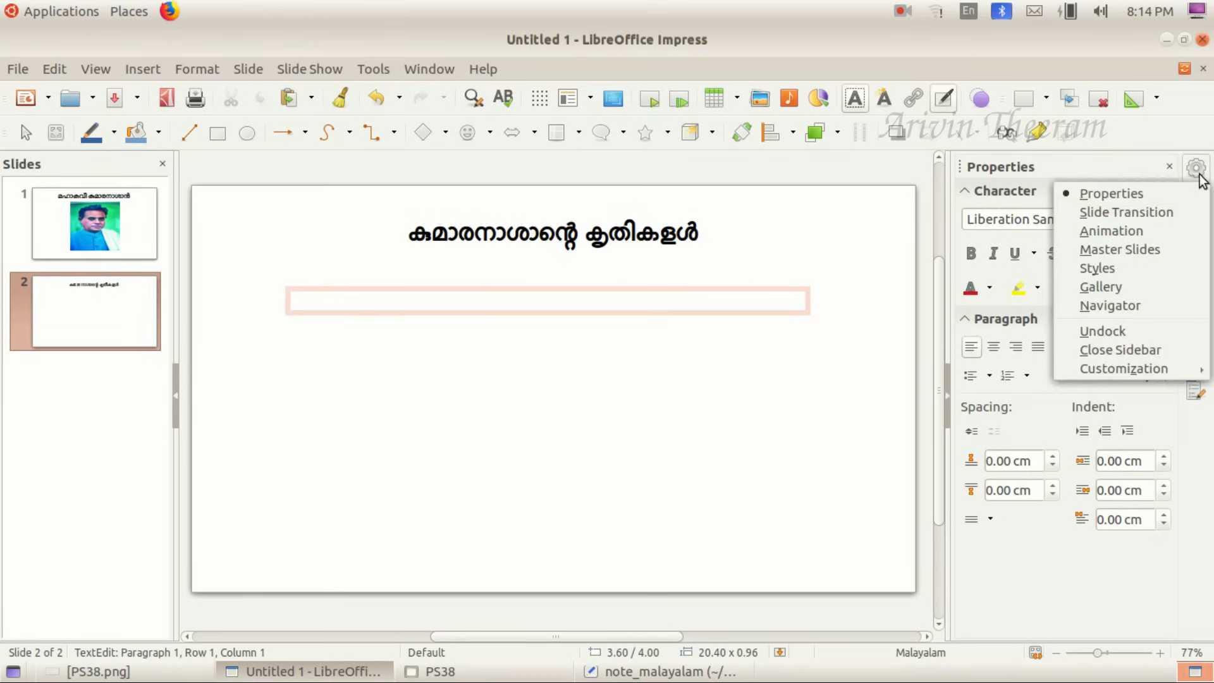
left_click(1144, 190)
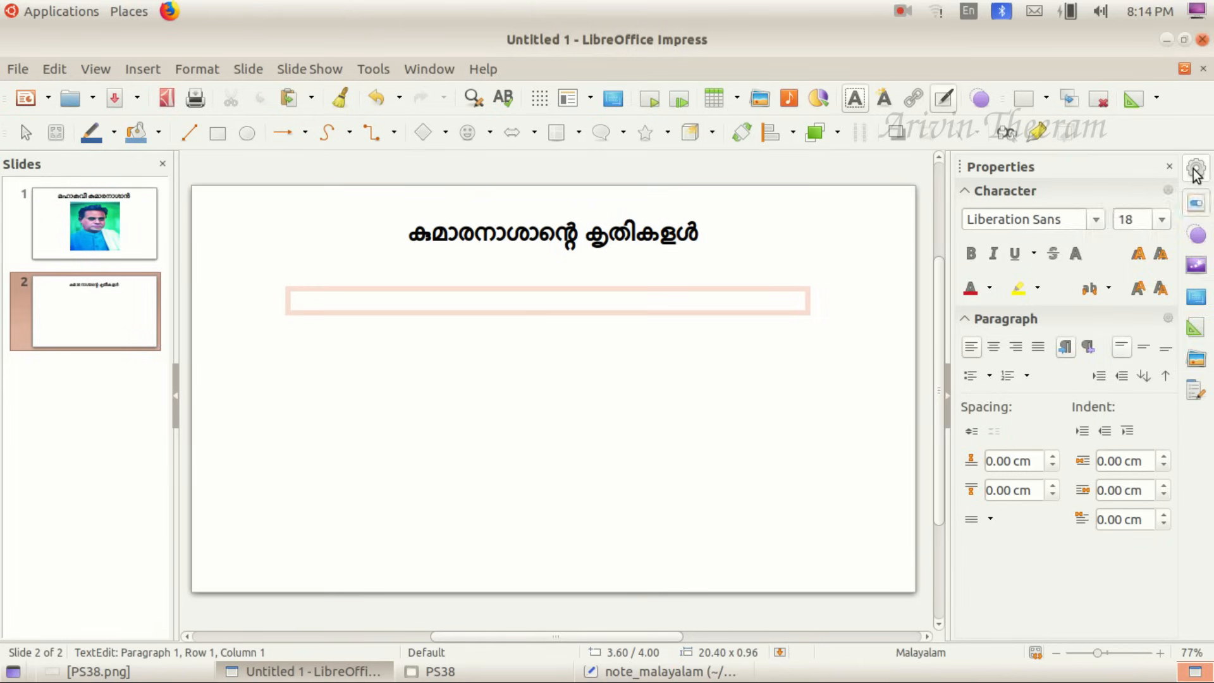
left_click(1196, 171)
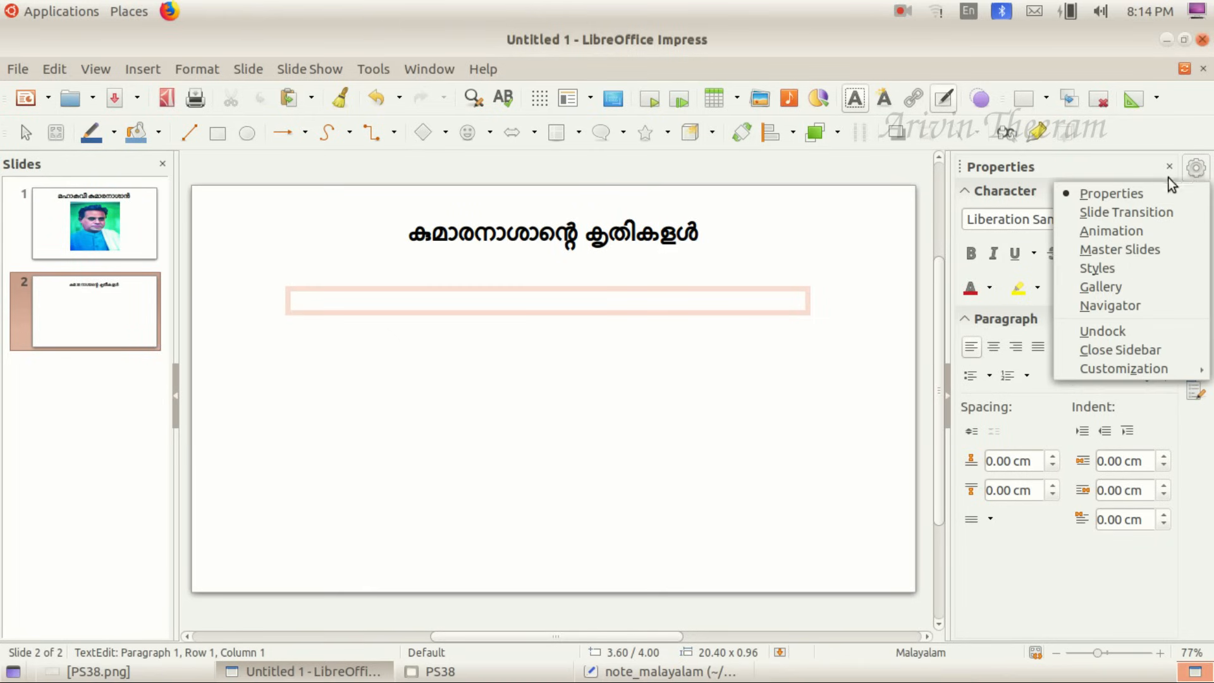
left_click(1125, 192)
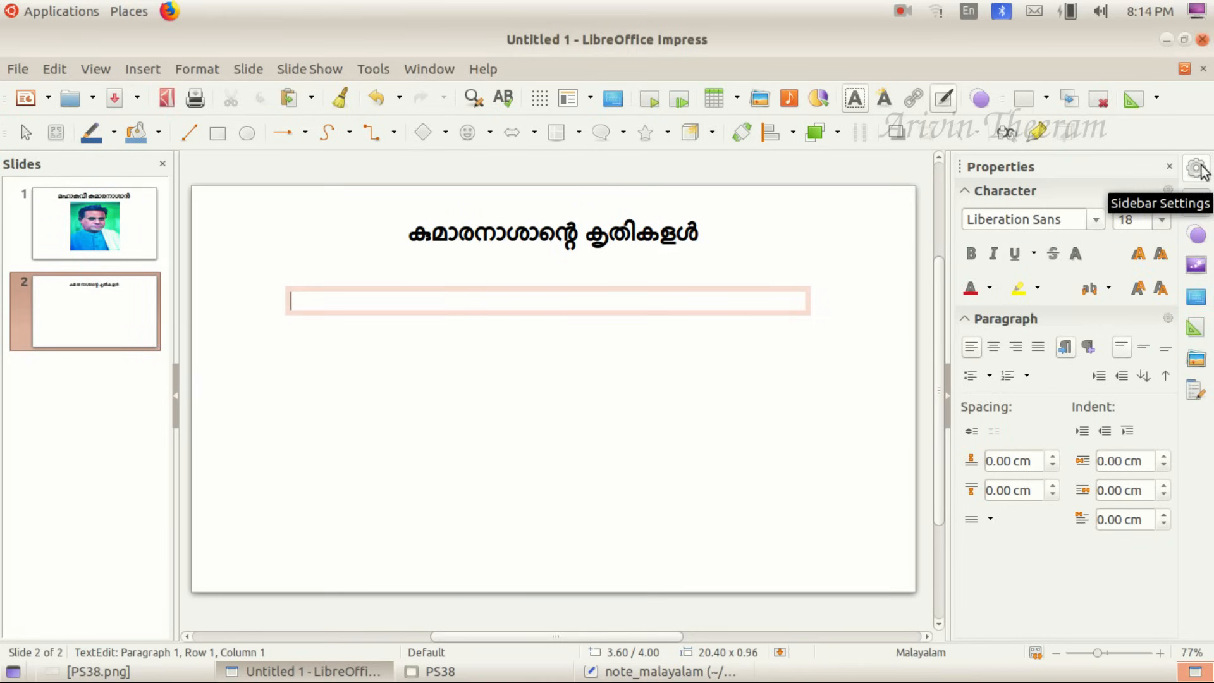
Apply solid square bullets to the new text box and enlarge the bullets' relative size
left_click(989, 378)
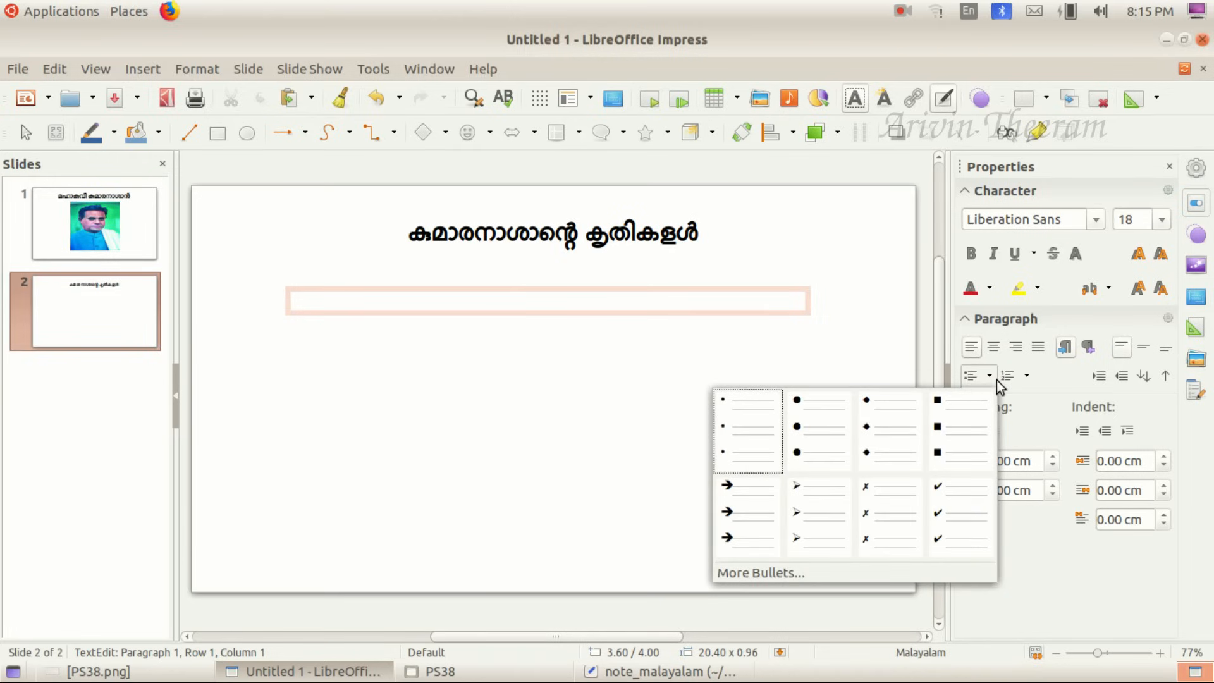
left_click(946, 410)
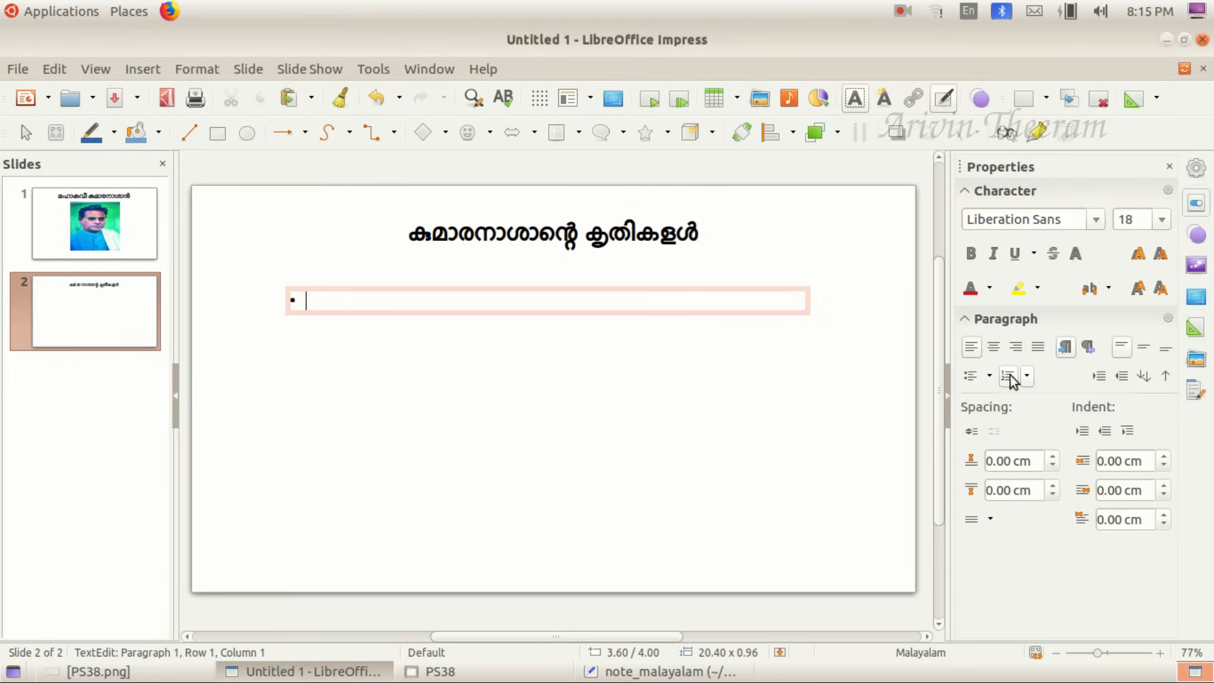
left_click(988, 376)
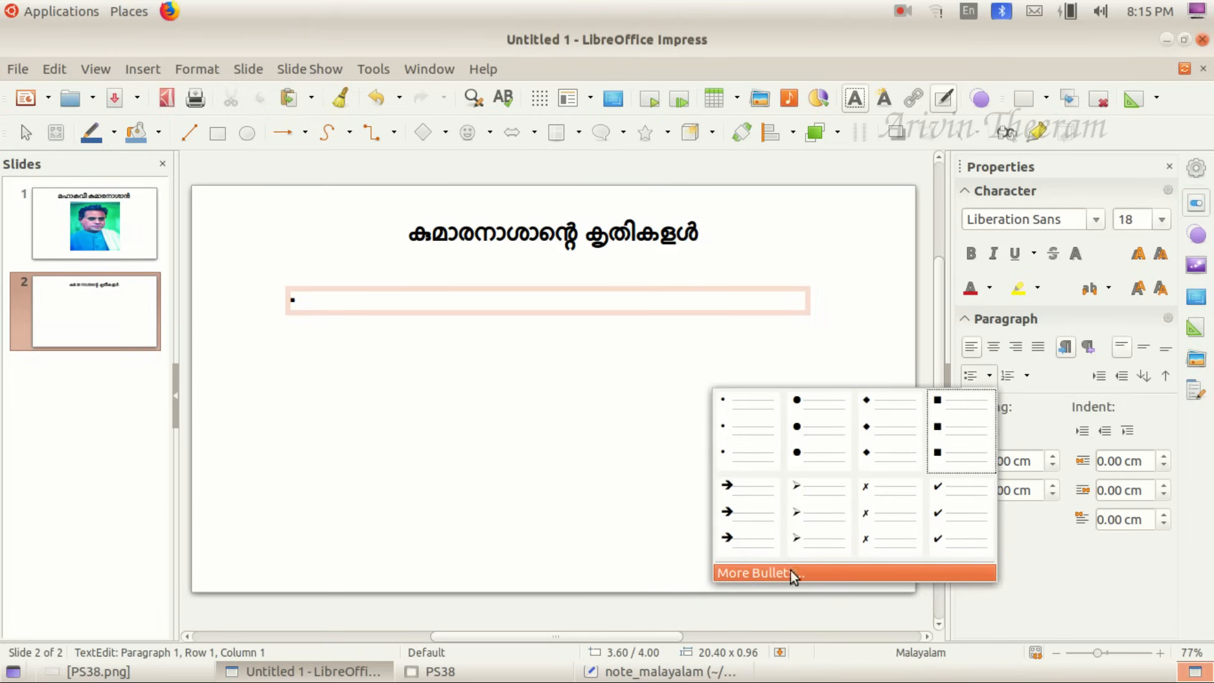
left_click(753, 573)
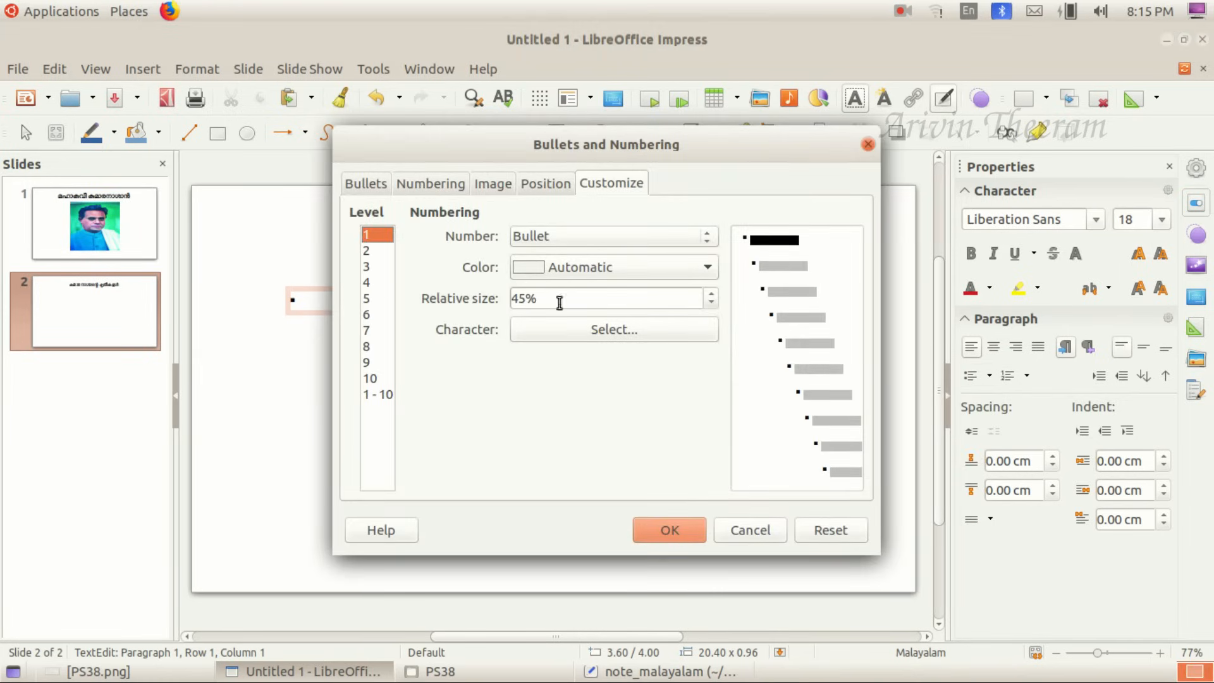
left_click(711, 295)
left_click(713, 301)
left_click(713, 301)
left_click(663, 534)
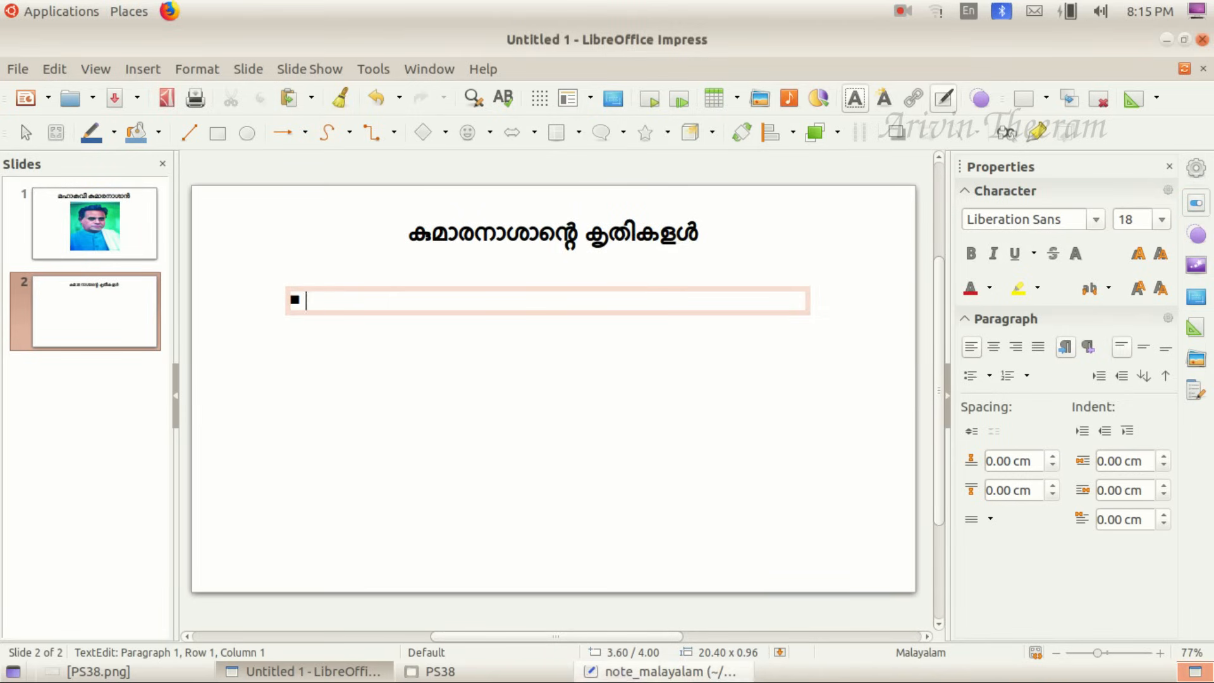
Copy the six titles from കരുണ to ദുരവസ്ഥ in the note_malayalam text file into the second slide's bulleted text box
left_click(661, 671)
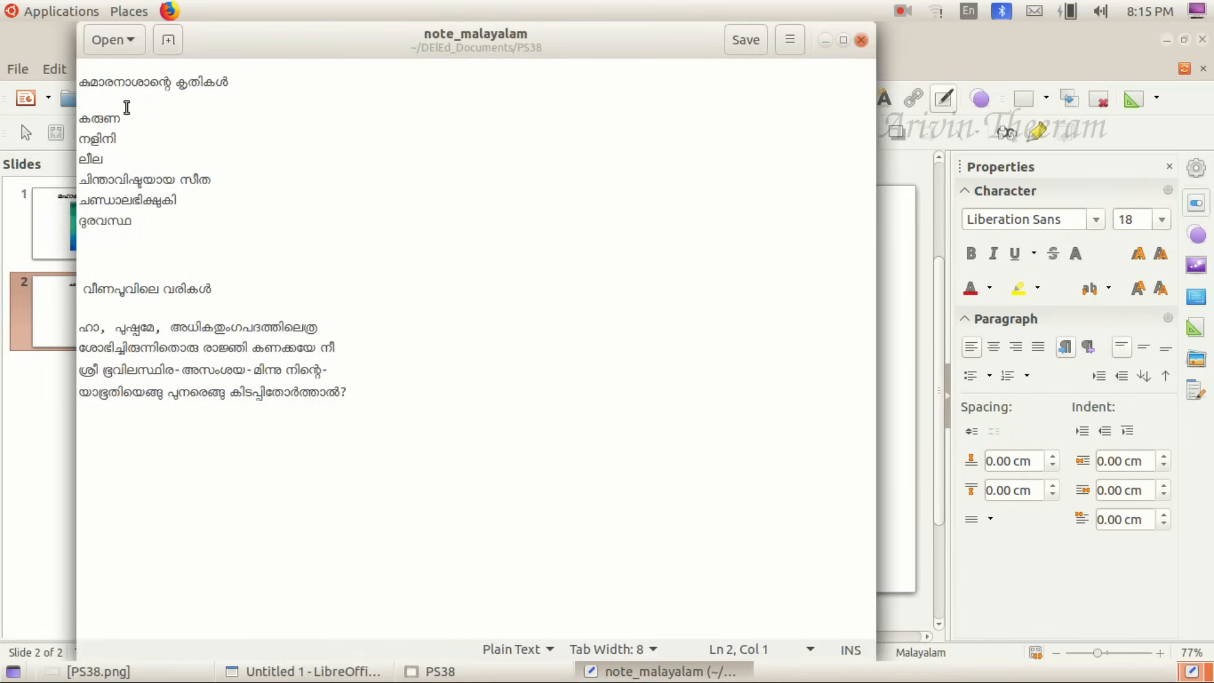
left_click_drag(80, 118, 133, 223)
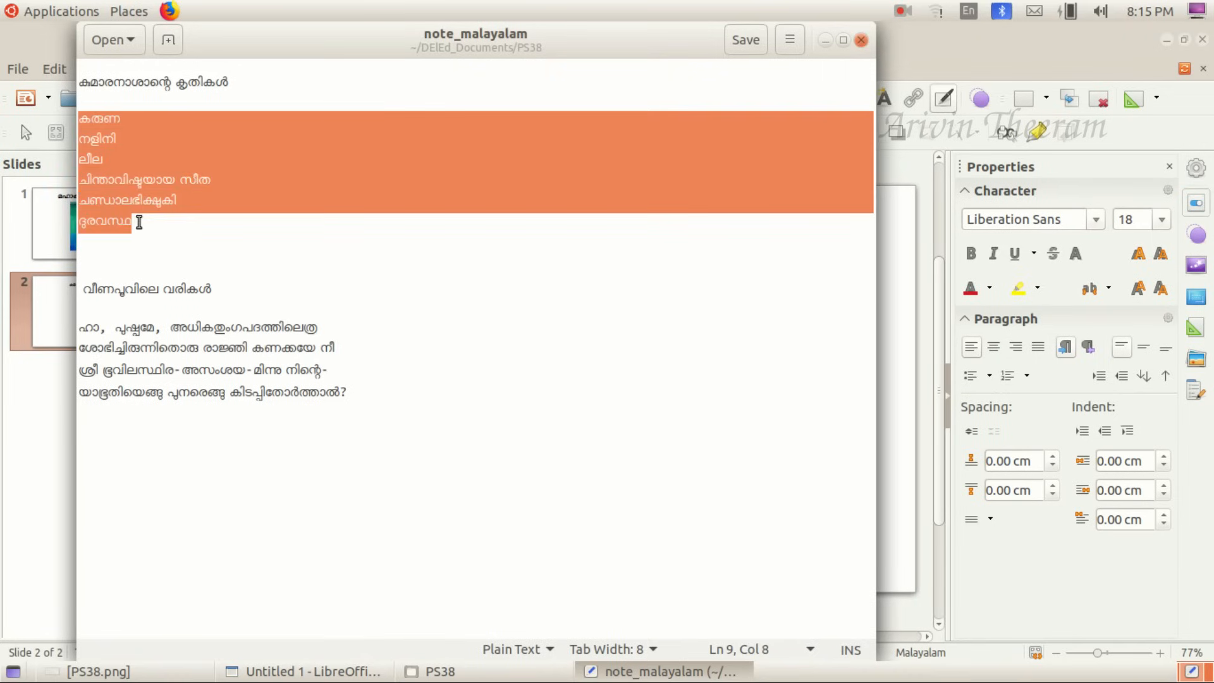
right_click(109, 185)
left_click(149, 254)
left_click(646, 672)
left_click(646, 672)
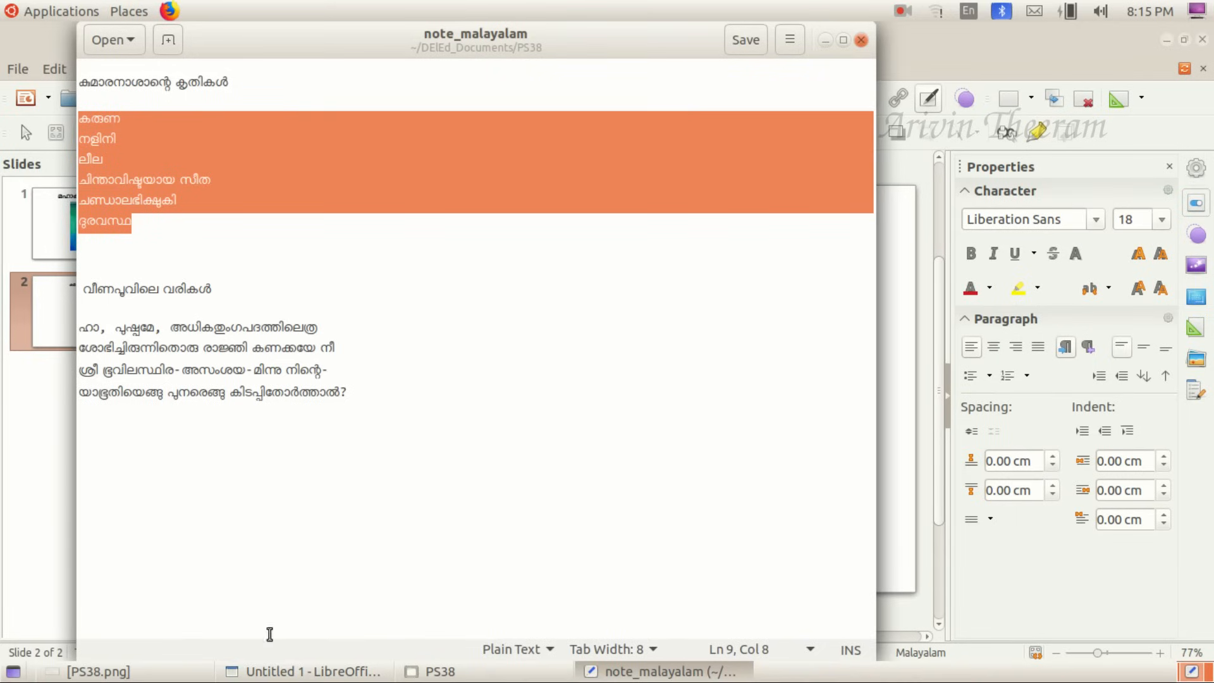
left_click(289, 672)
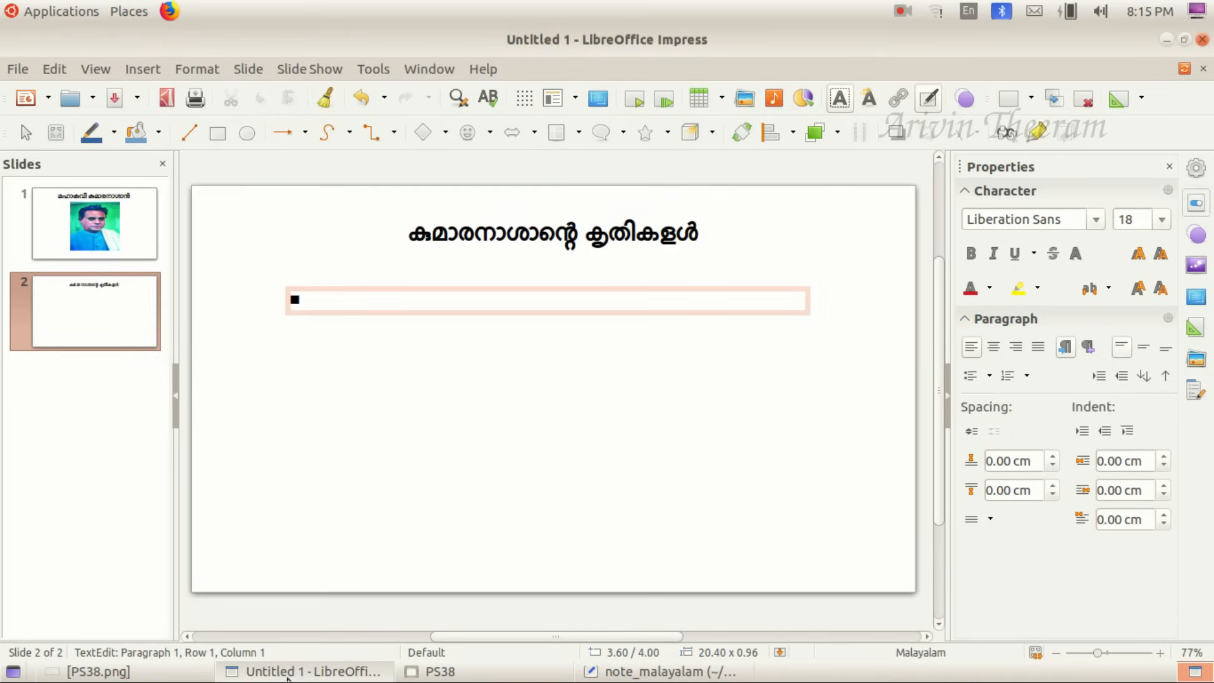
right_click(323, 304)
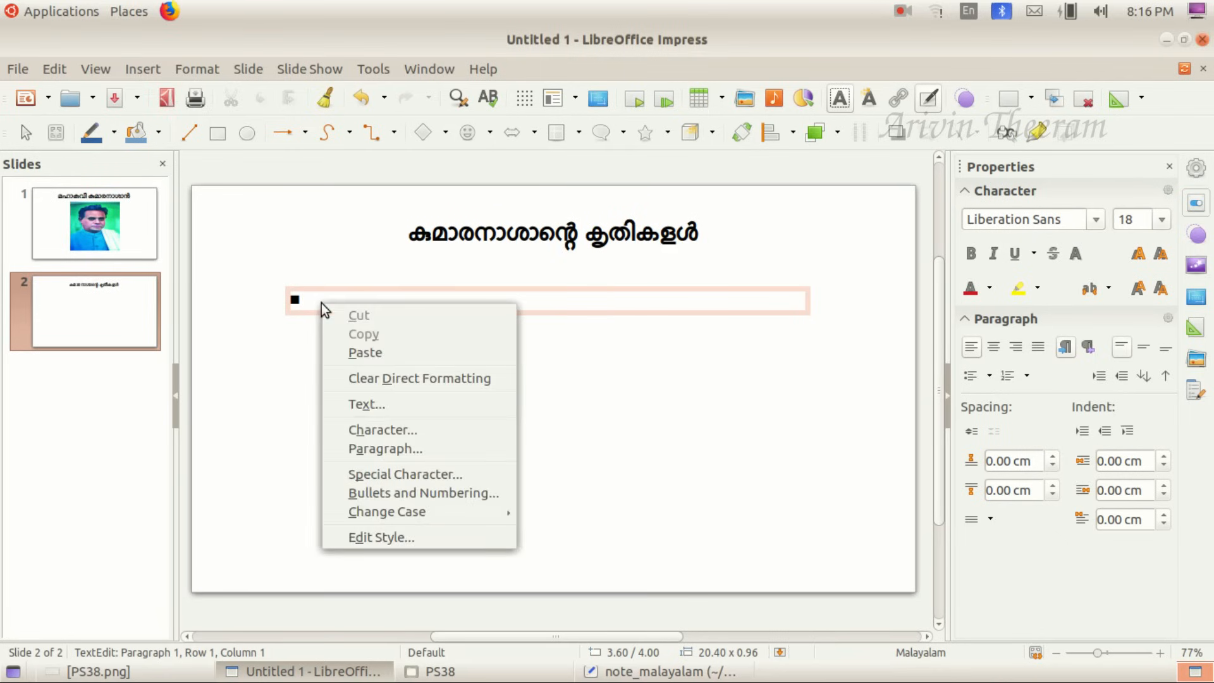
left_click(370, 355)
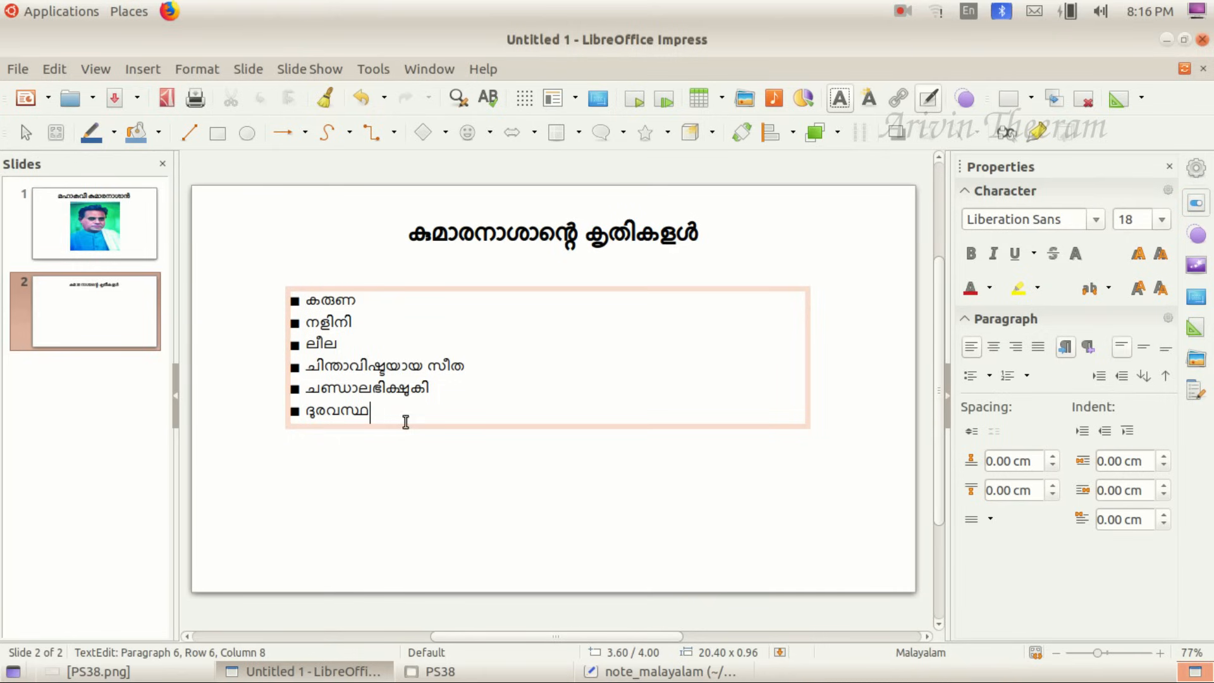
Make all six bulleted titles on the second slide bold and colour their text blue
left_click_drag(384, 420, 306, 297)
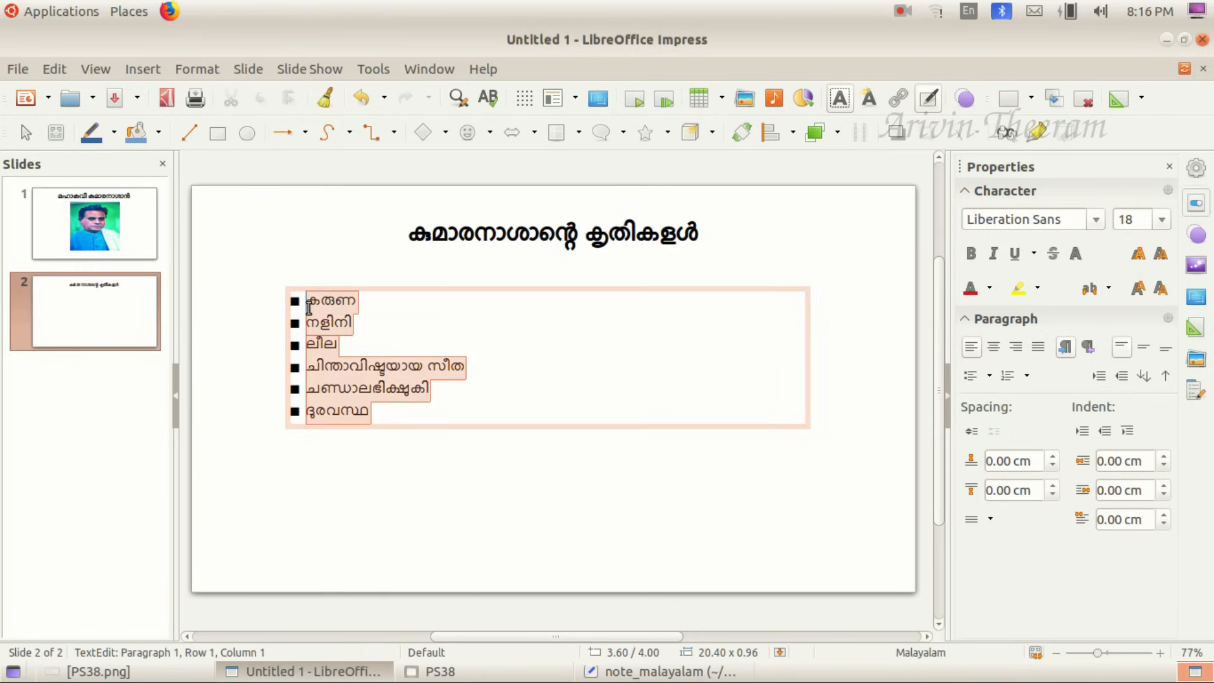
left_click(966, 253)
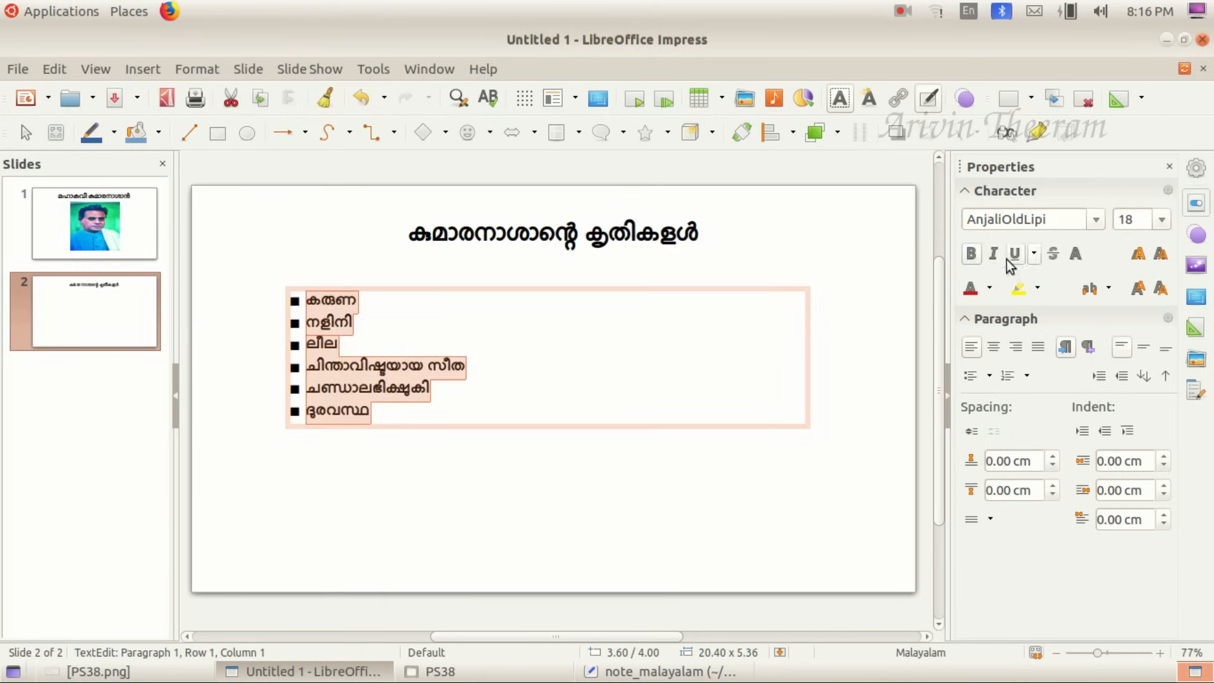
left_click(989, 287)
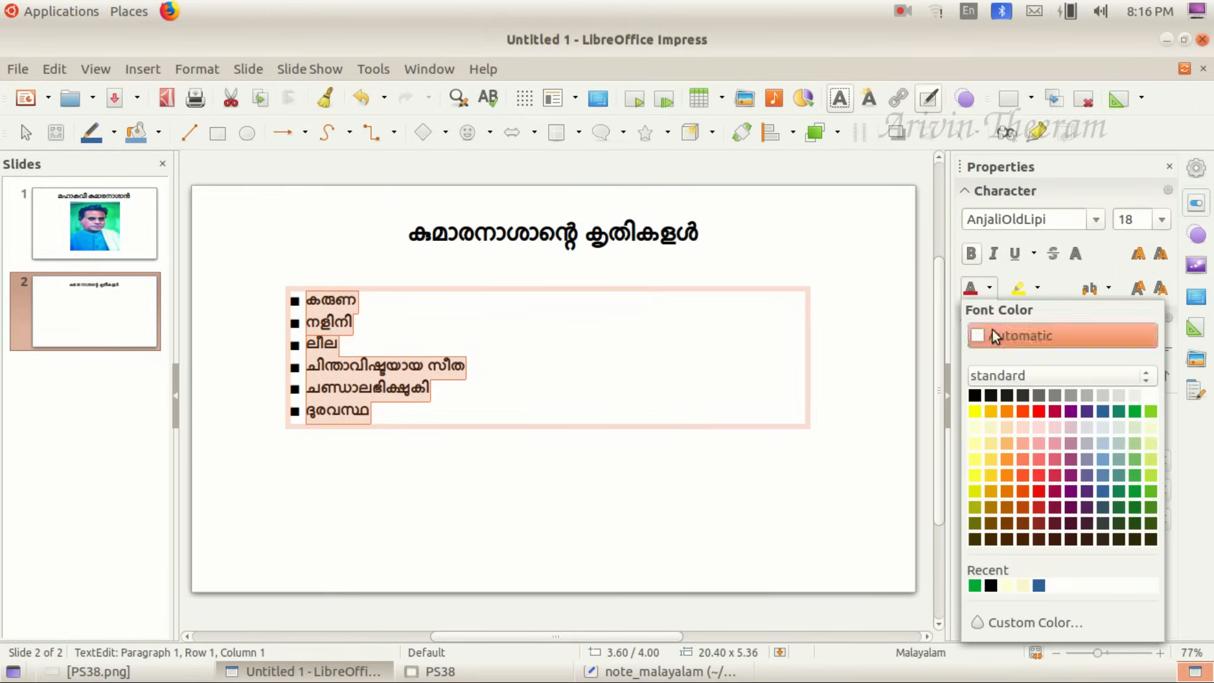
left_click(1103, 412)
key("Escape")
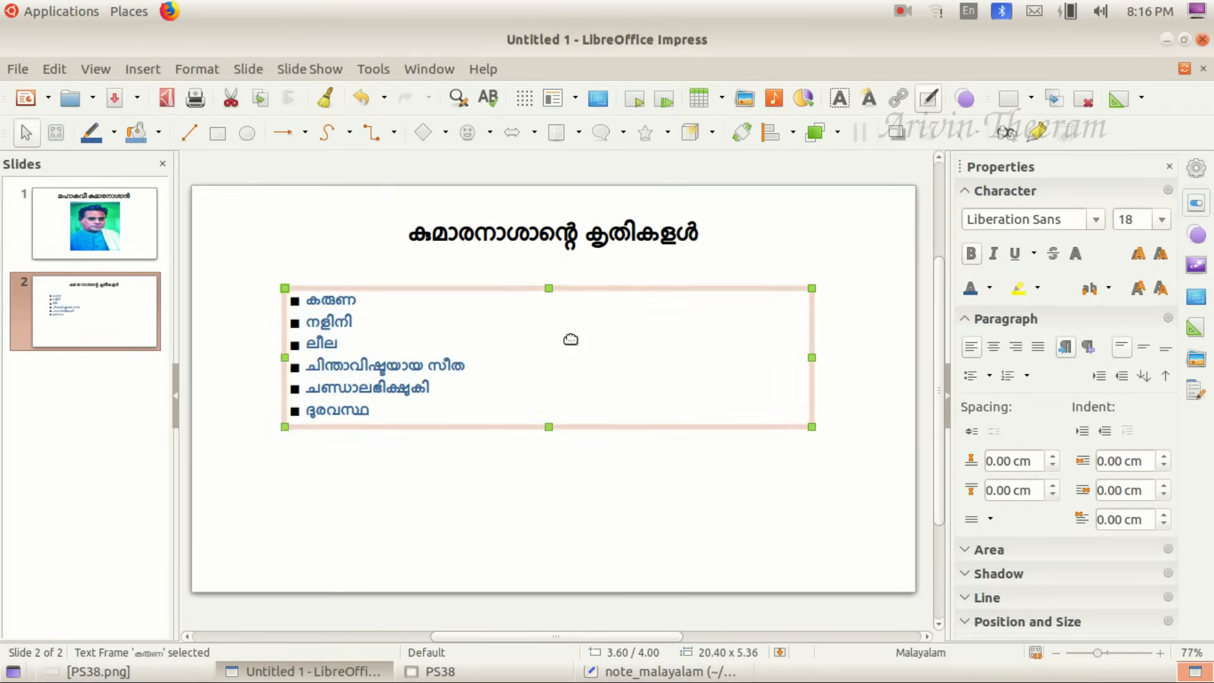
Check the next task in PS38.png and add a third slide to the presentation
key("alt+Tab")
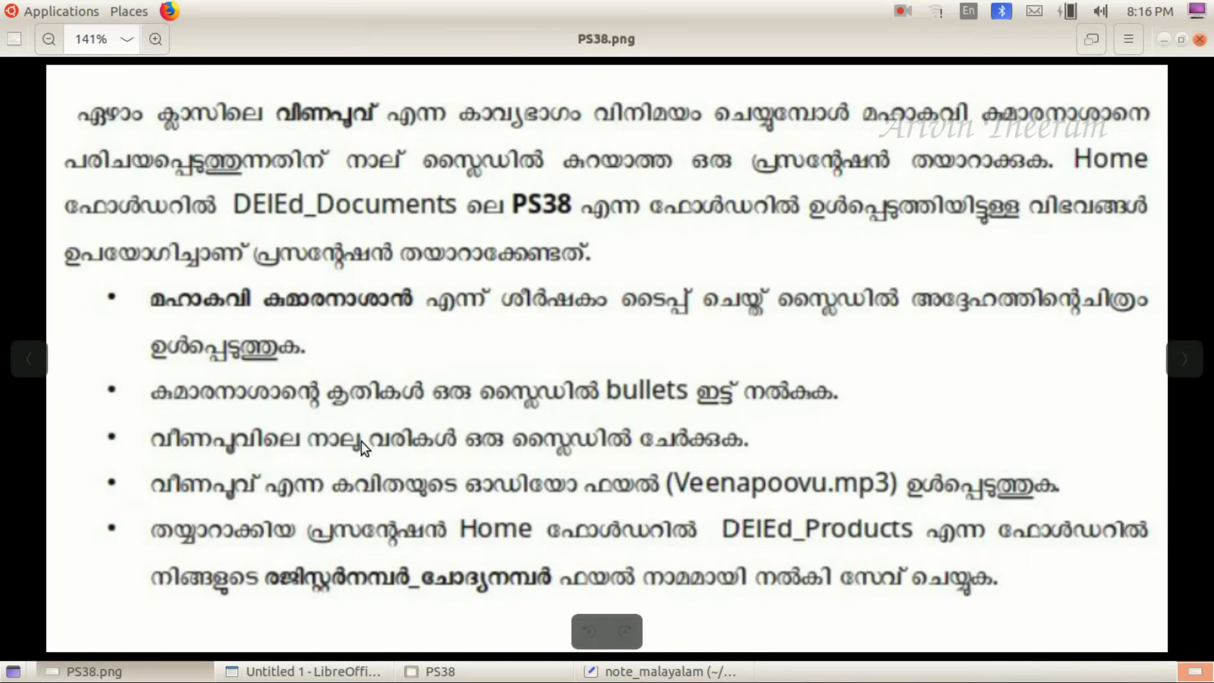
key("alt+Tab")
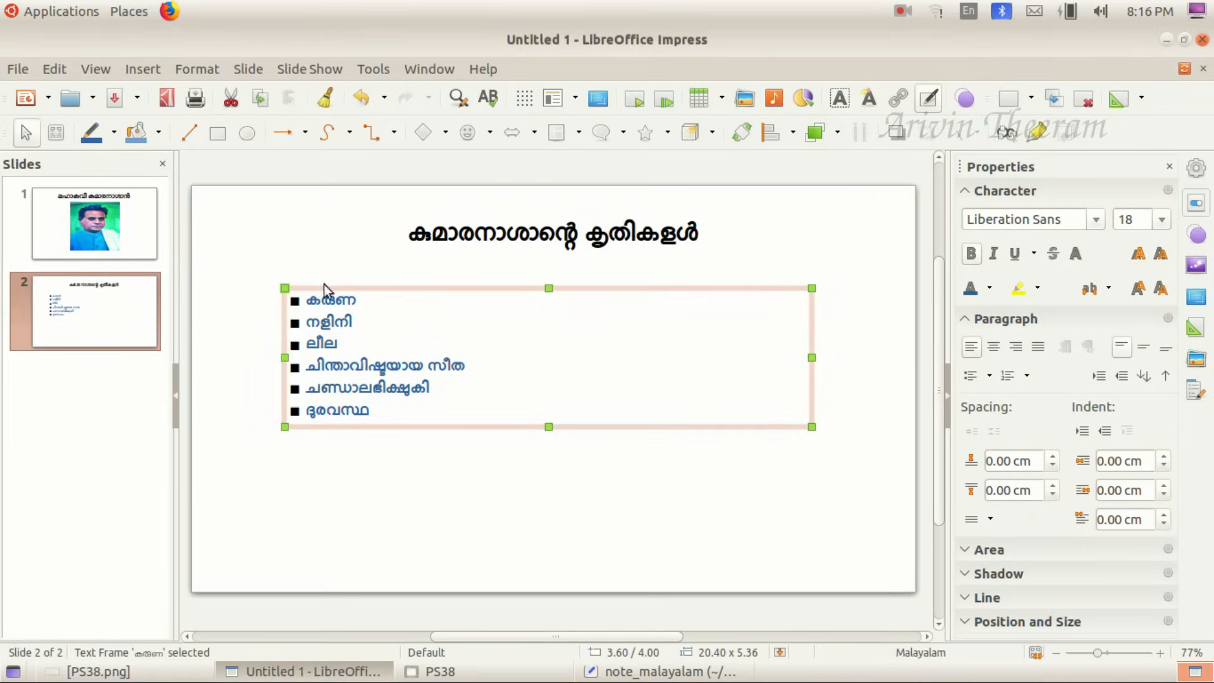
left_click(248, 69)
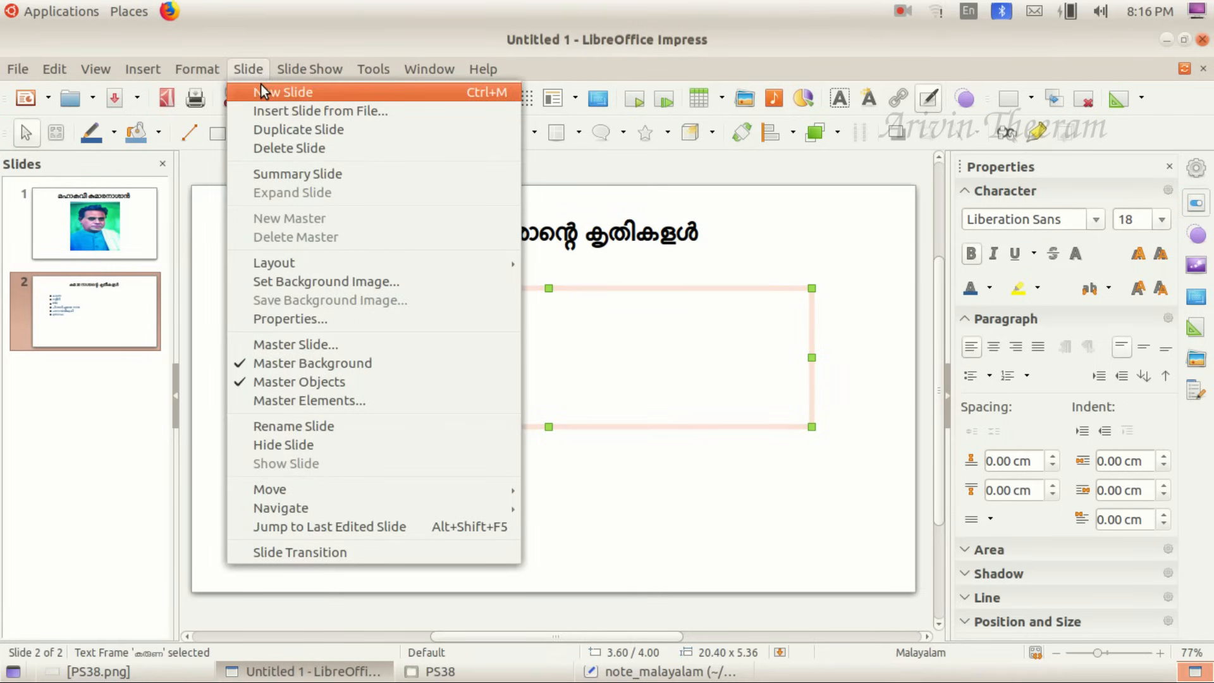
left_click(260, 89)
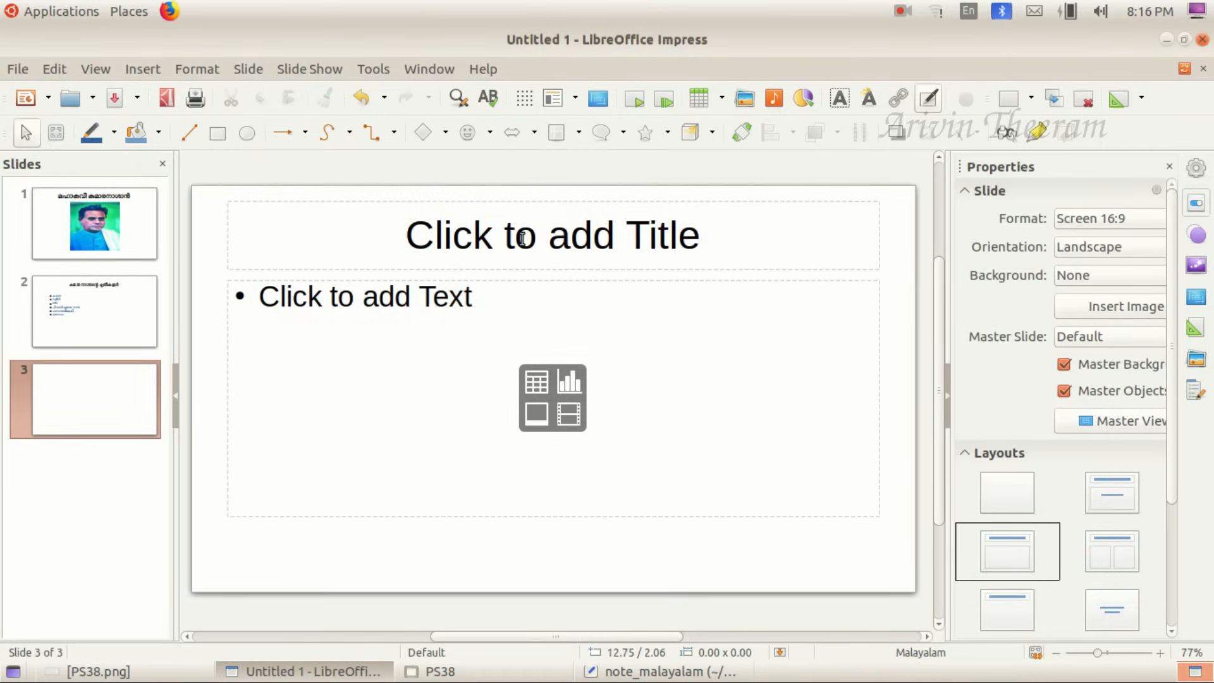
Copy the heading "വീണപൂവിലെ വരികൾ" from the note_malayalam text file into the third slide's title
left_click(668, 671)
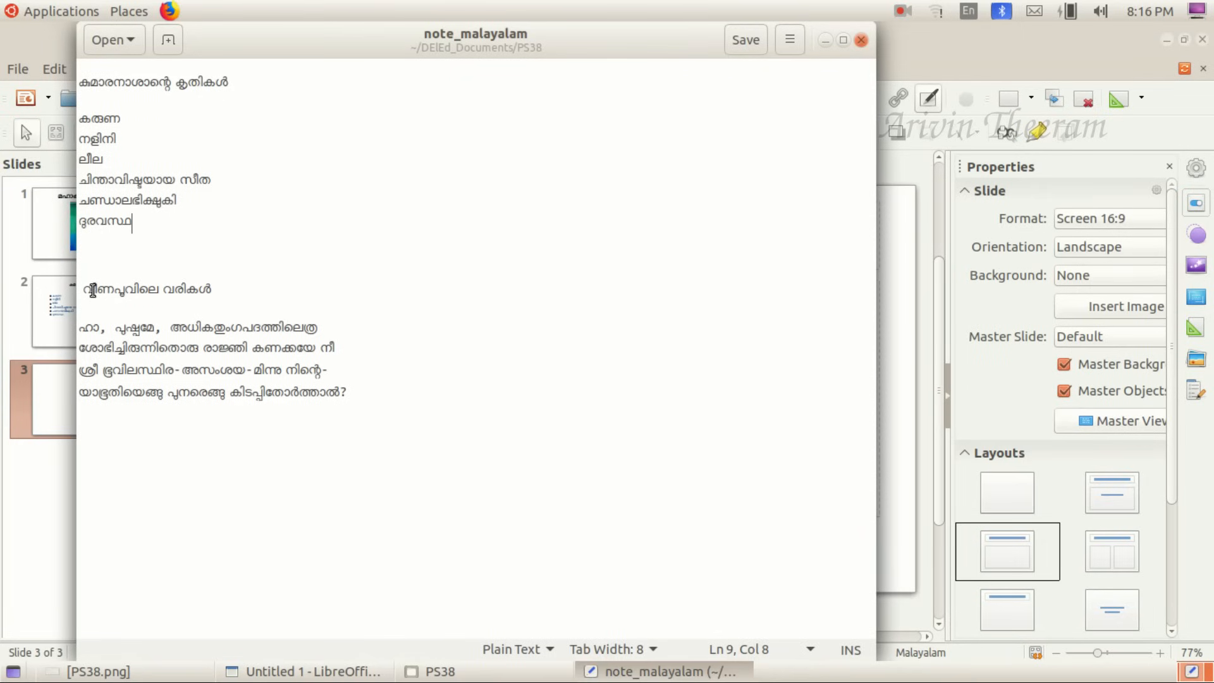
left_click_drag(88, 289, 213, 289)
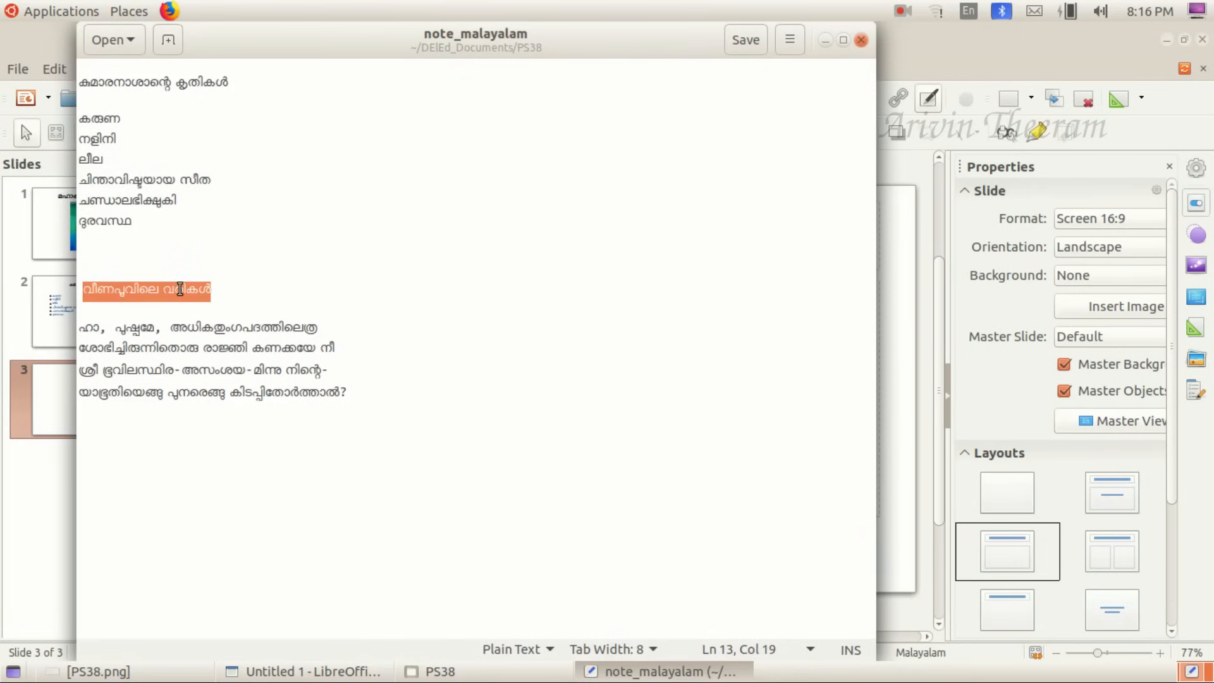
left_click(633, 672)
left_click(632, 672)
right_click(162, 289)
left_click(204, 355)
left_click(324, 672)
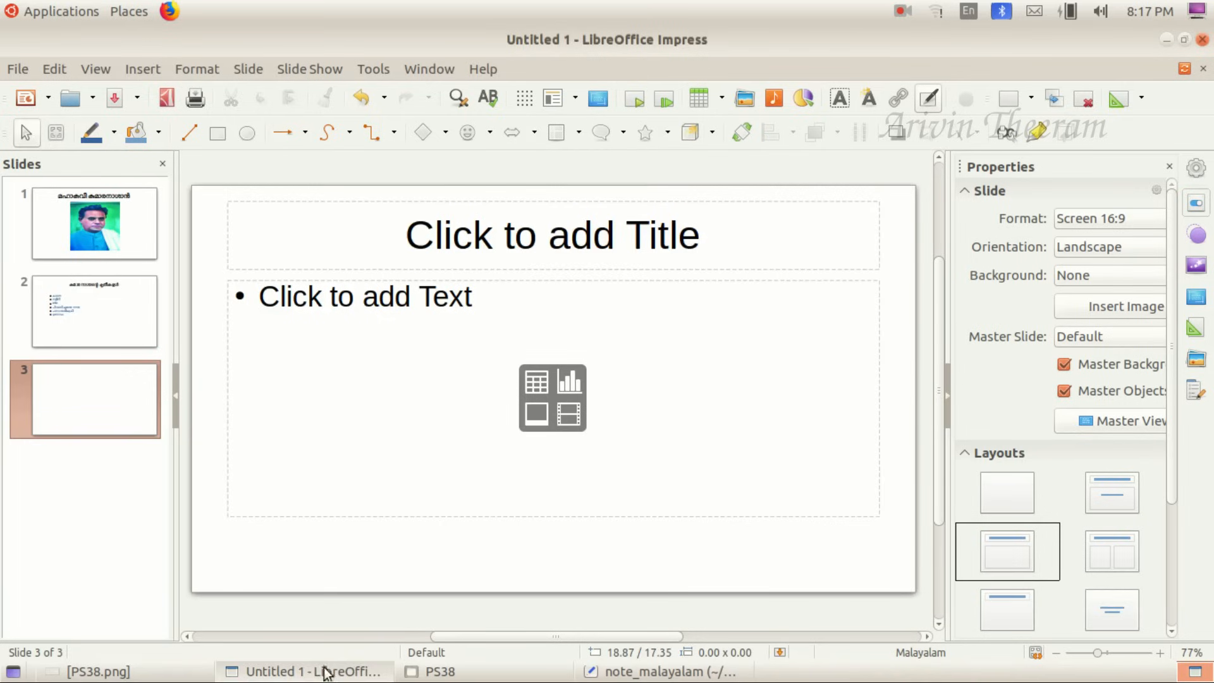
left_click(552, 239)
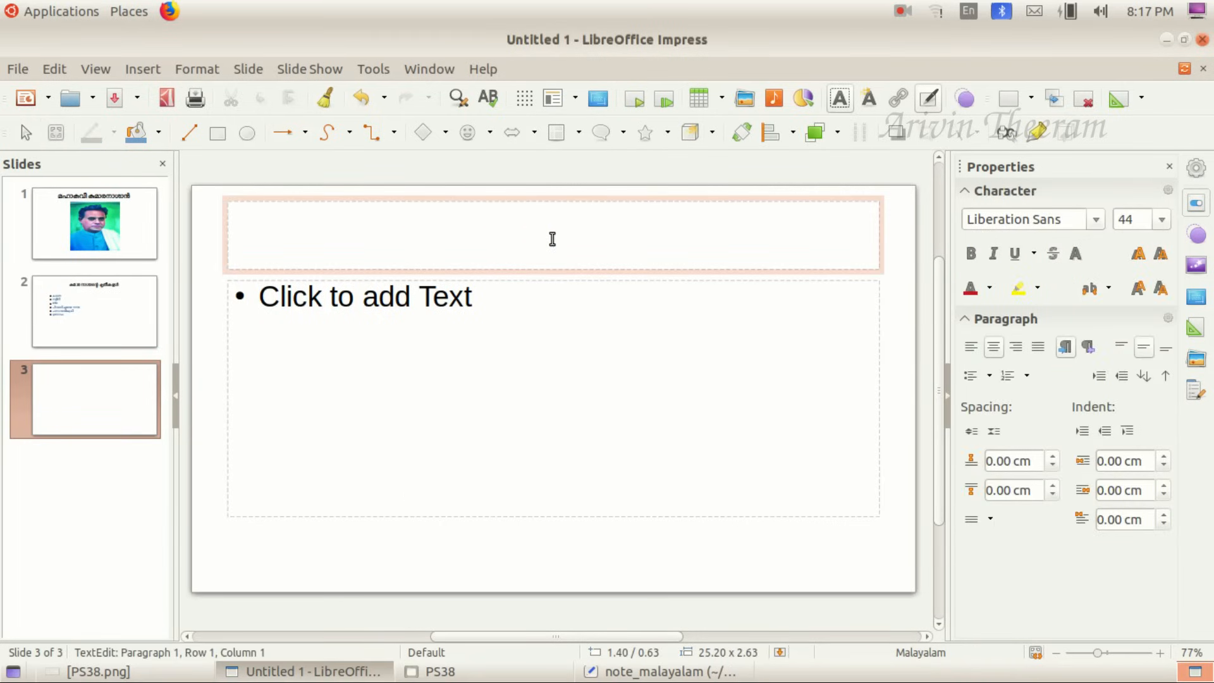
right_click(551, 238)
left_click(575, 279)
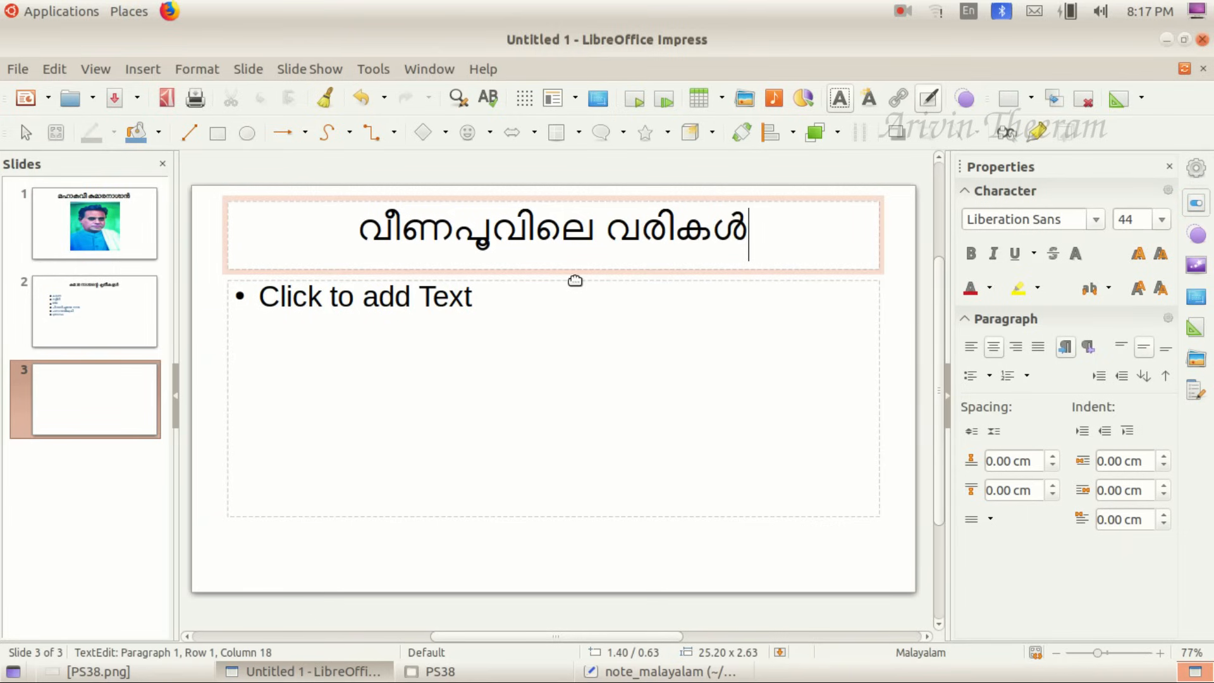
Make the third slide's title "വീണപൂവിലെ വരികൾ" bold and set its font size to 26
left_click_drag(354, 230, 758, 228)
left_click(755, 230)
key("shift+Left")
key("shift+Left")
key("shift+Left")
key("shift+Left")
key("shift+Left")
key("shift+Left")
key("shift+Left")
key("shift+Left")
key("shift+Left")
key("shift+Left")
key("shift+Left")
key("shift+Left")
key("shift+Left")
key("shift+Left")
key("shift+Left")
key("shift+Left")
key("shift+Left")
key("shift+Left")
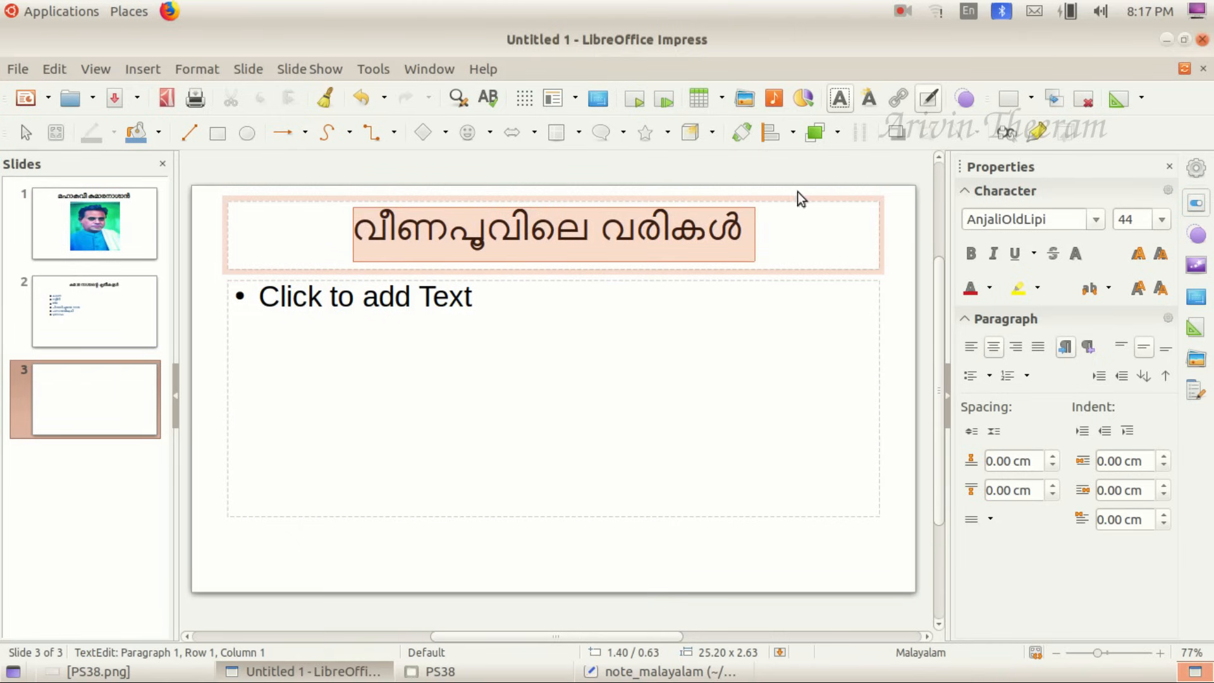
left_click(970, 253)
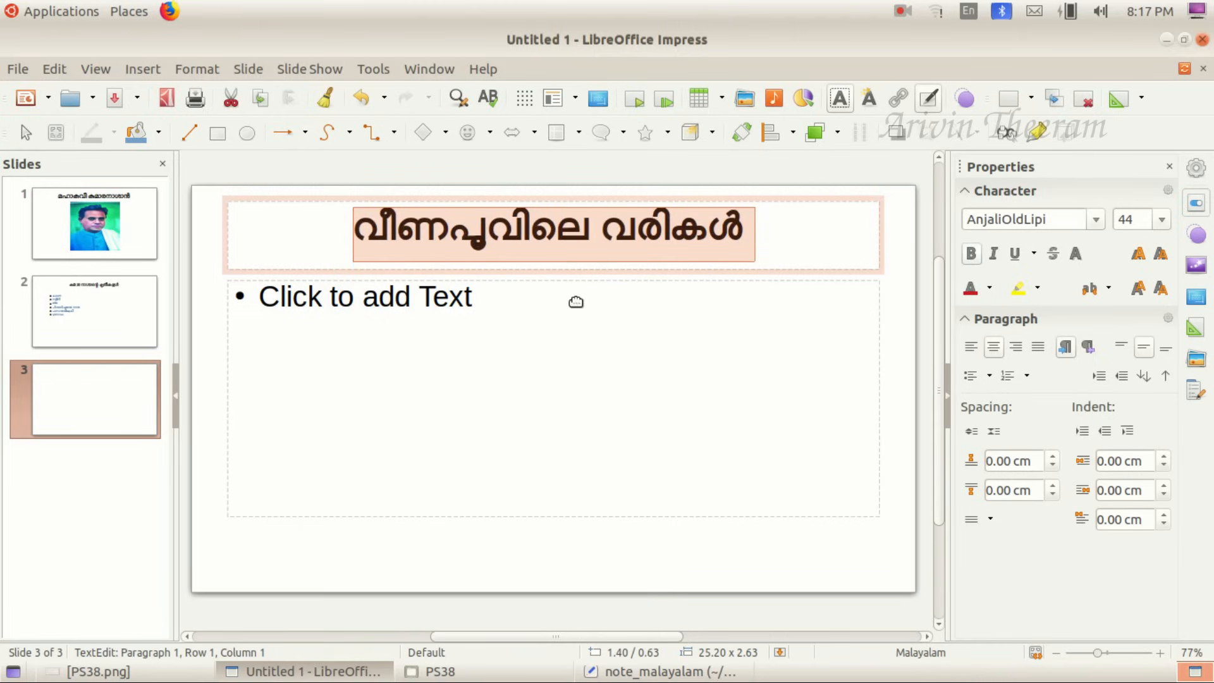
left_click(1161, 219)
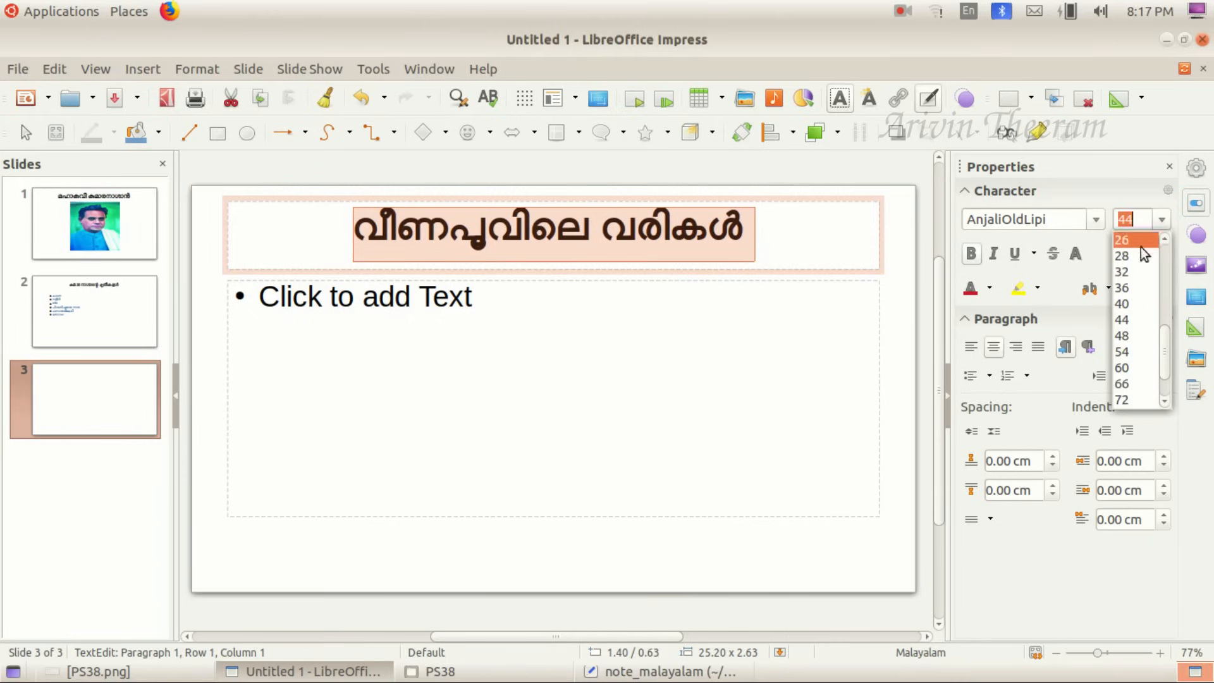
left_click(1133, 244)
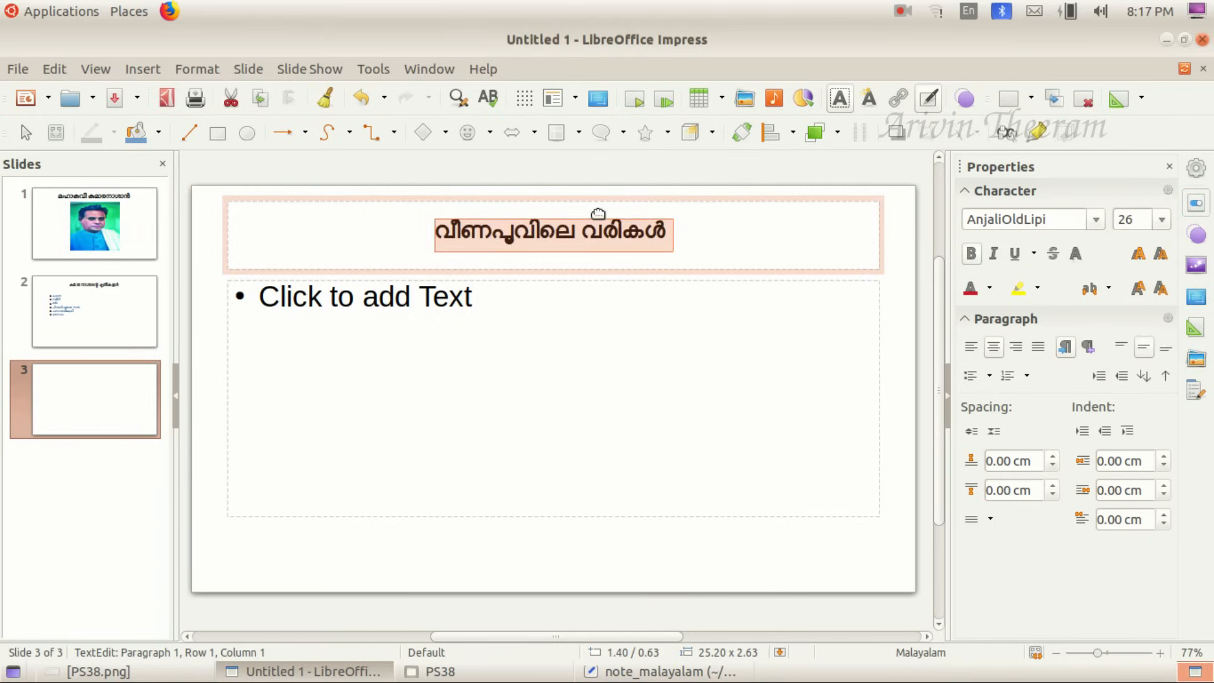
Delete the empty outline placeholder on the third slide and draw a text box about 20.8 cm wide below the title
left_click(514, 314)
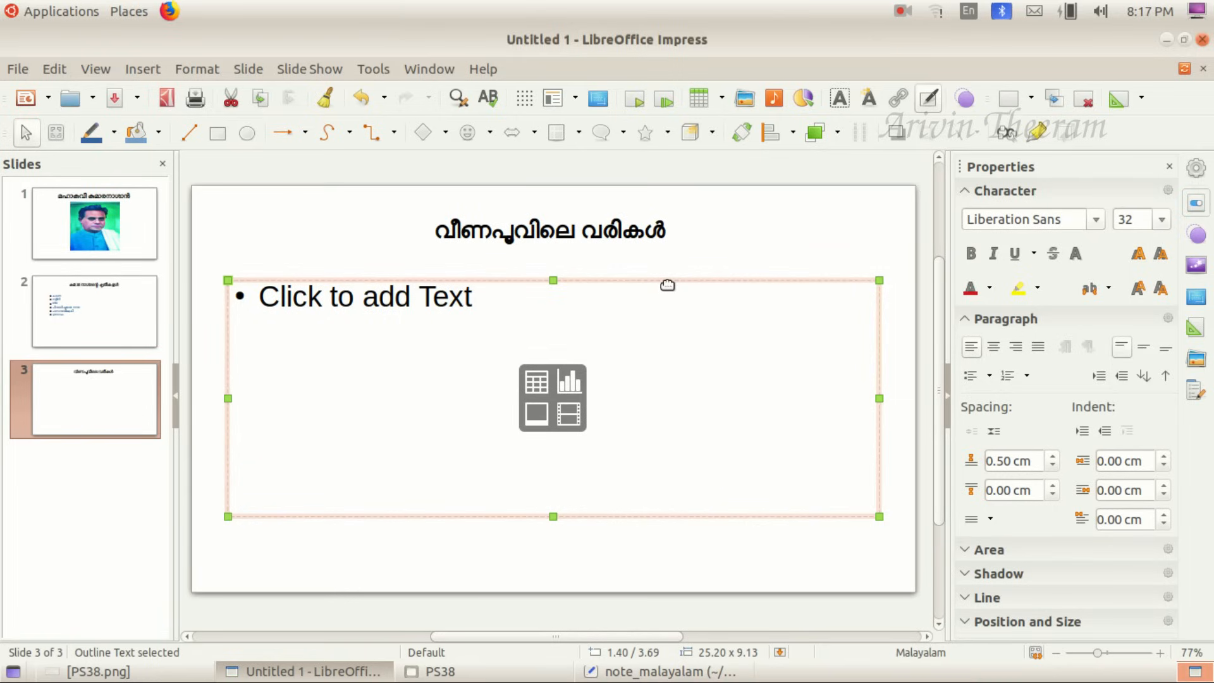
key("Delete")
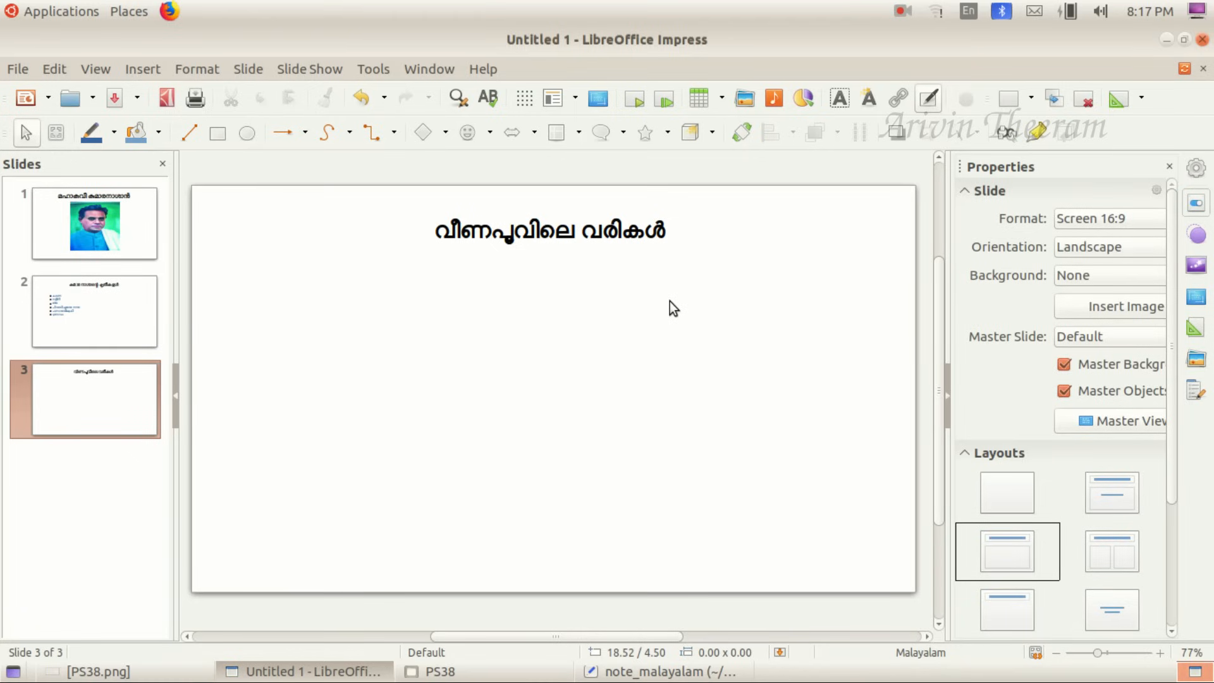
left_click(839, 99)
left_click_drag(269, 278, 816, 402)
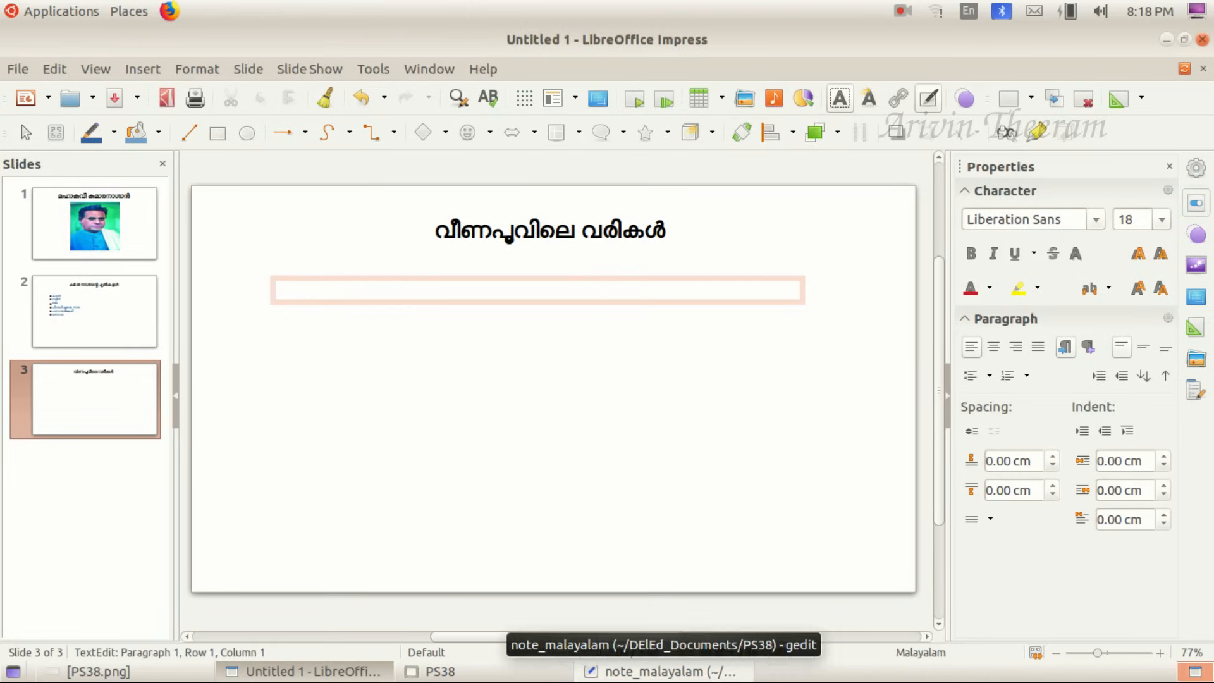
Copy the four verse lines under the വീണപൂവിലെ വരികൾ heading in the note_malayalam text file into the third slide's new text box
left_click(660, 671)
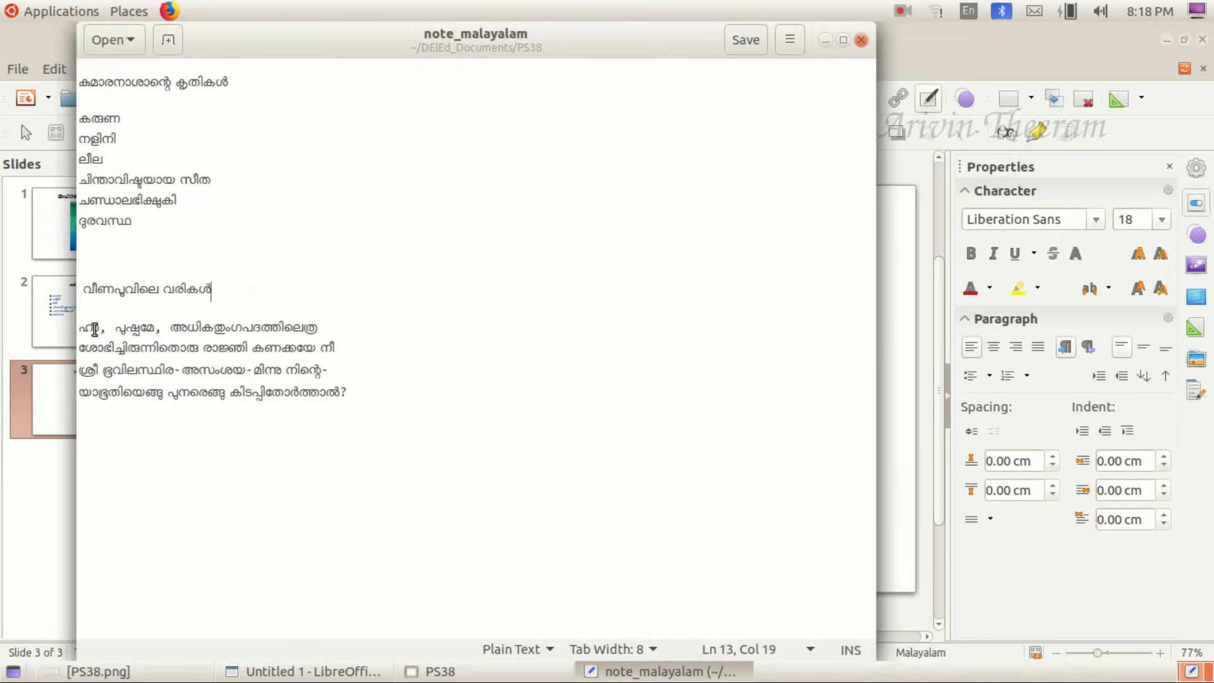
left_click_drag(90, 328, 345, 393)
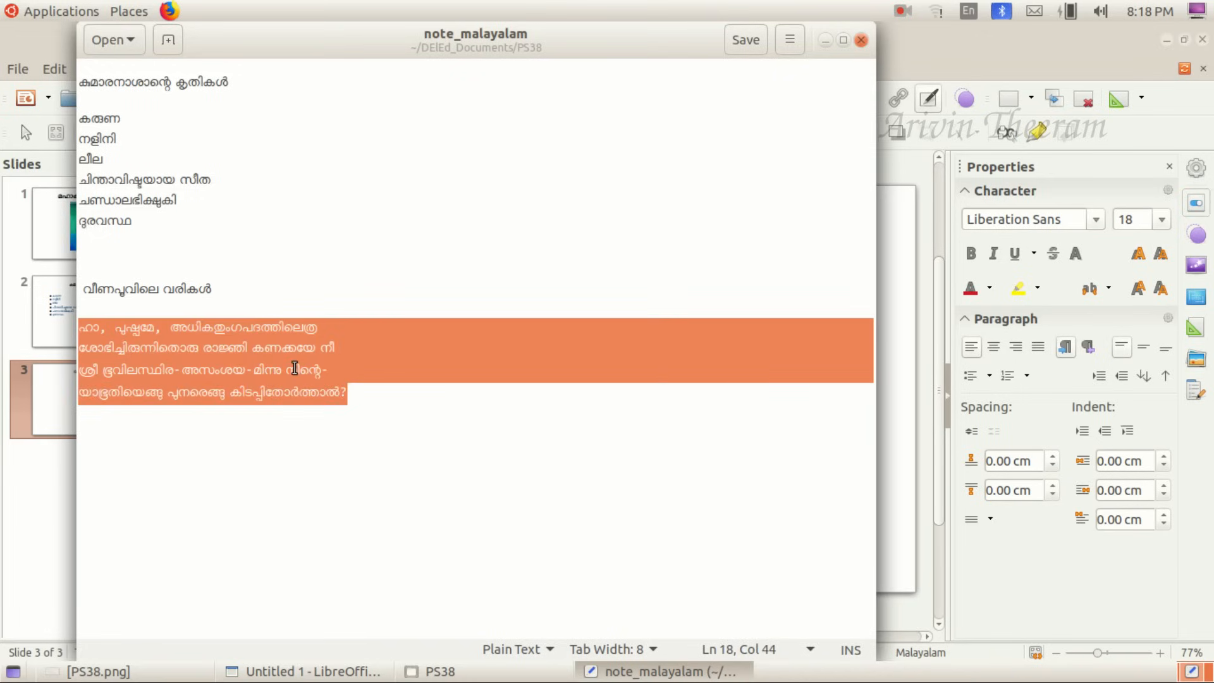
right_click(275, 351)
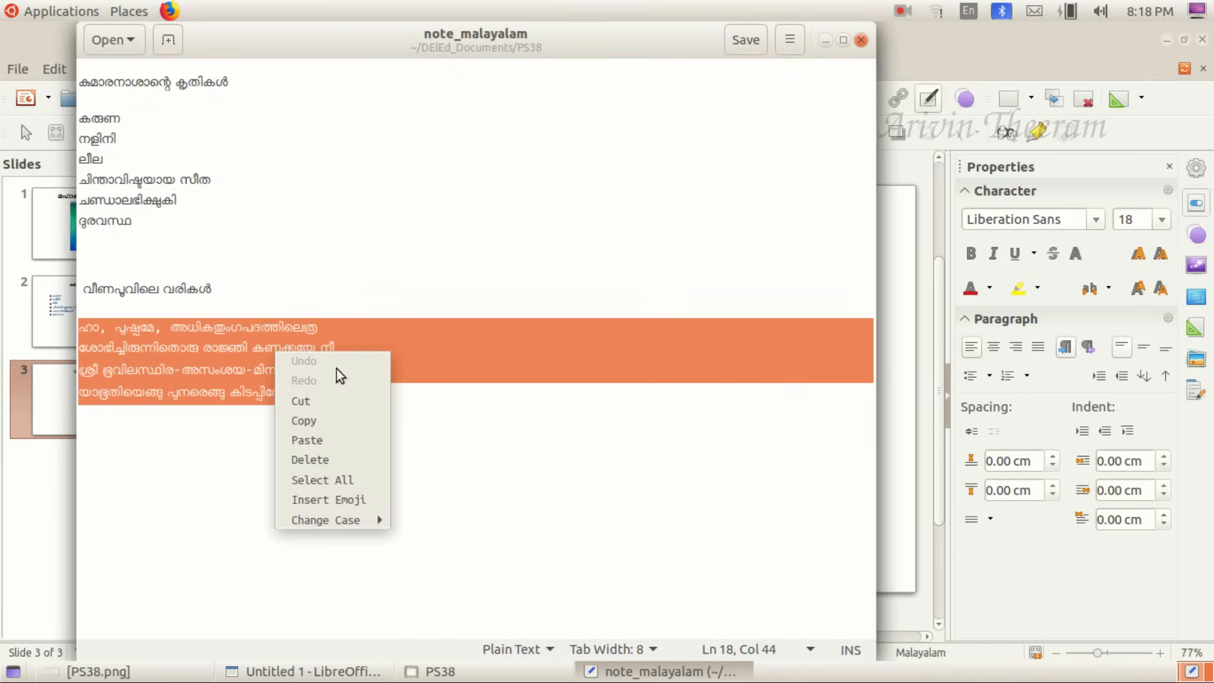
left_click(333, 424)
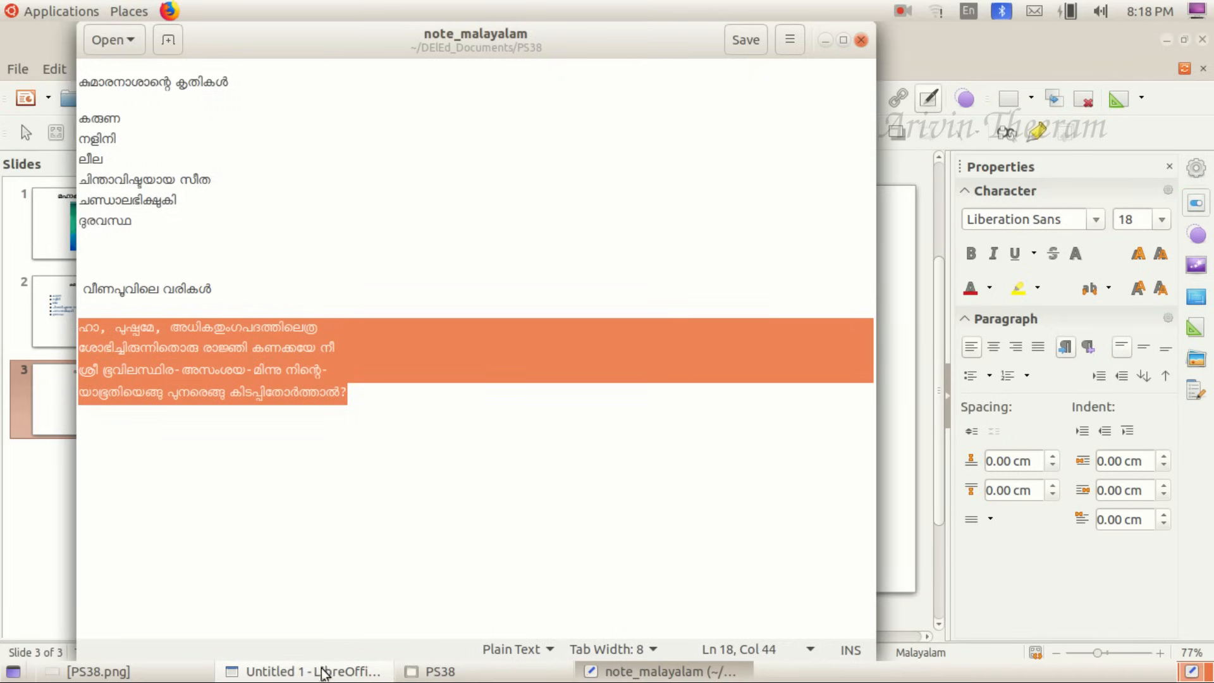
left_click(328, 669)
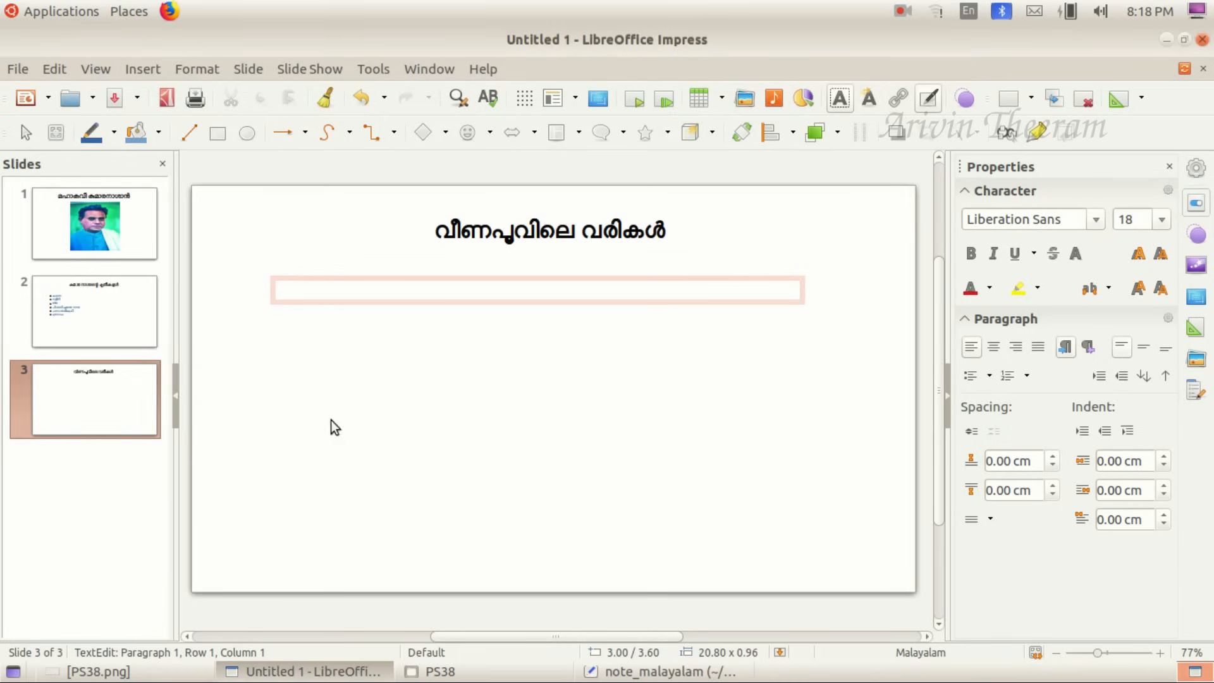
right_click(291, 293)
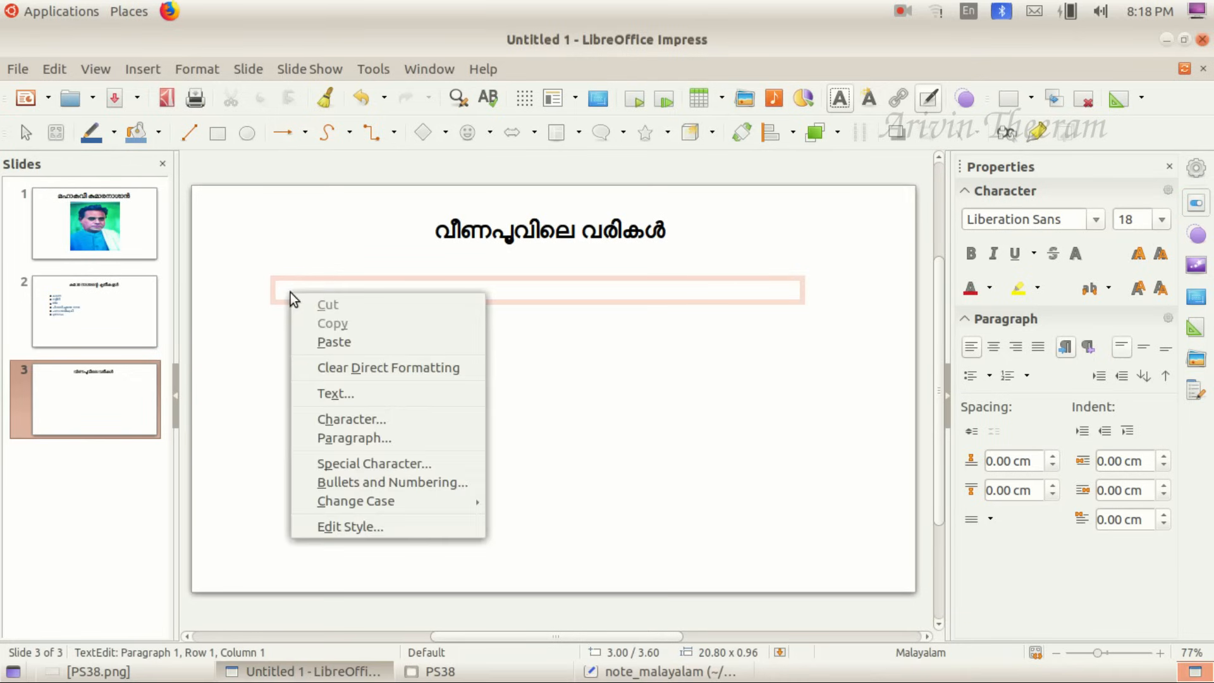
left_click(333, 342)
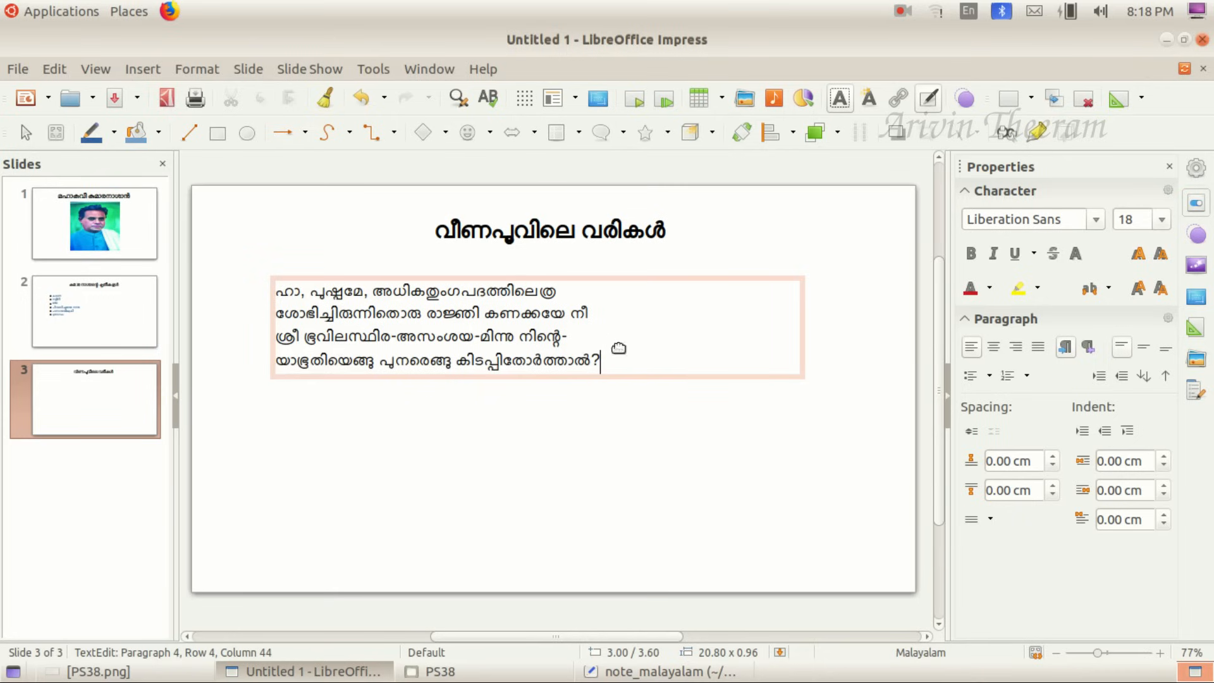
Set the four verse lines on the third slide to font size 22 and centre them
left_click_drag(598, 361, 277, 284)
left_click(1161, 219)
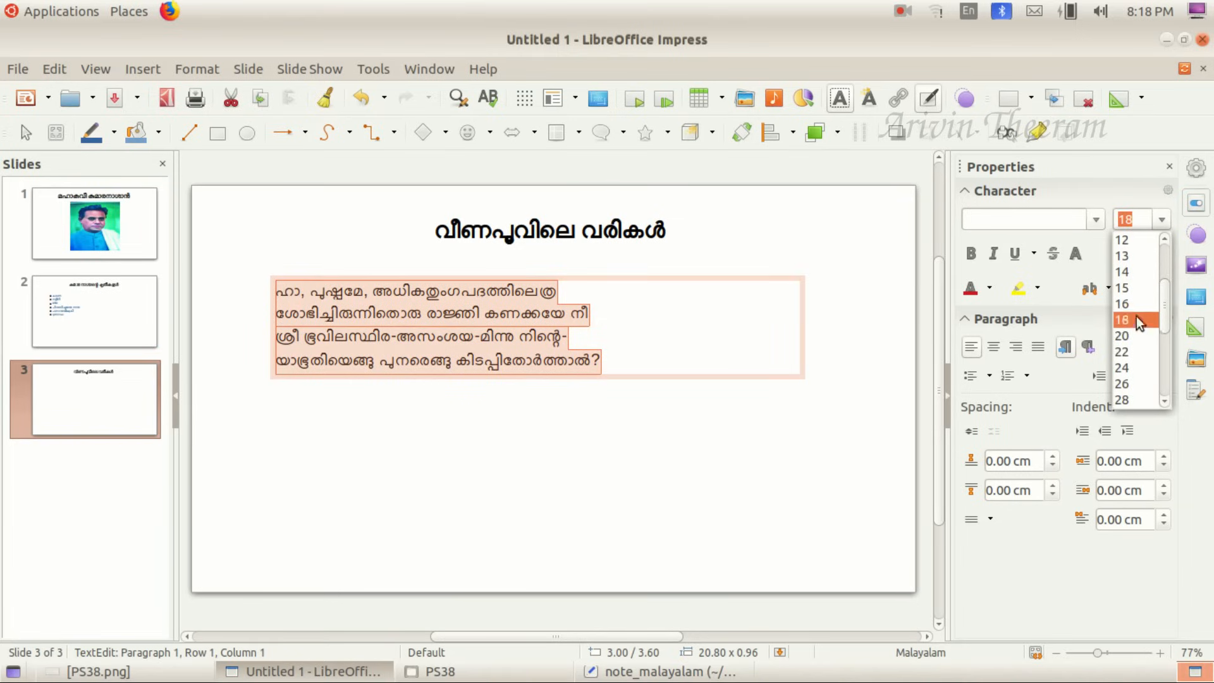
left_click(1128, 352)
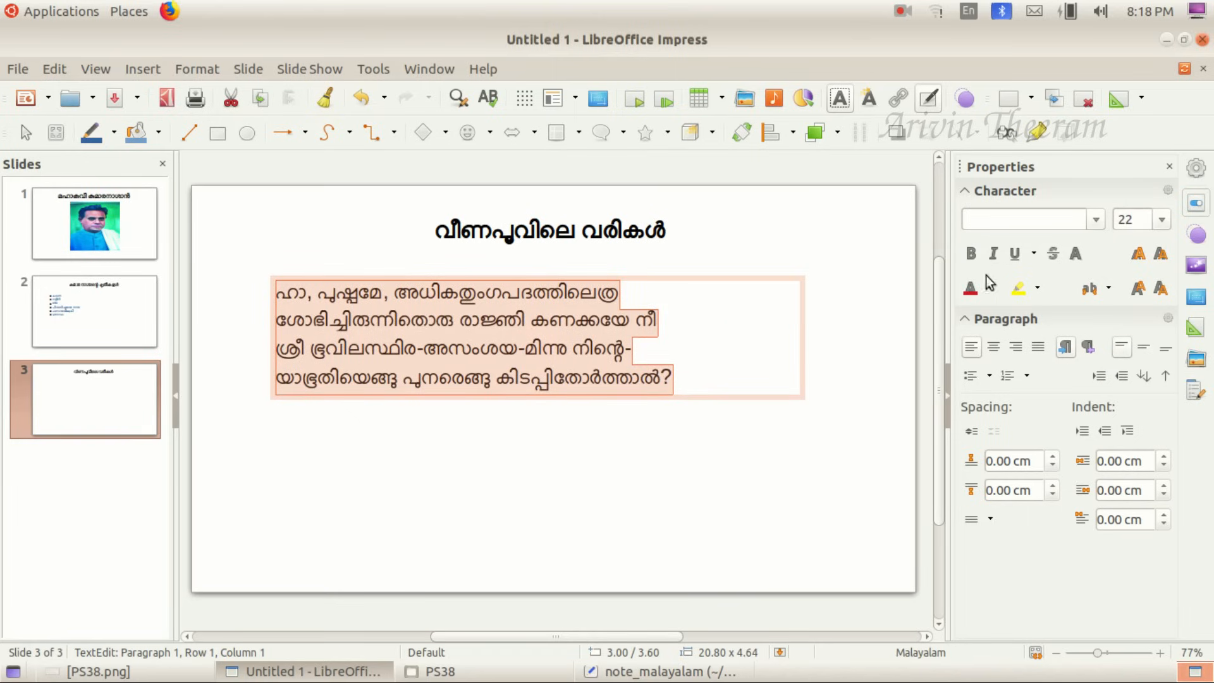
left_click(994, 348)
left_click(563, 426)
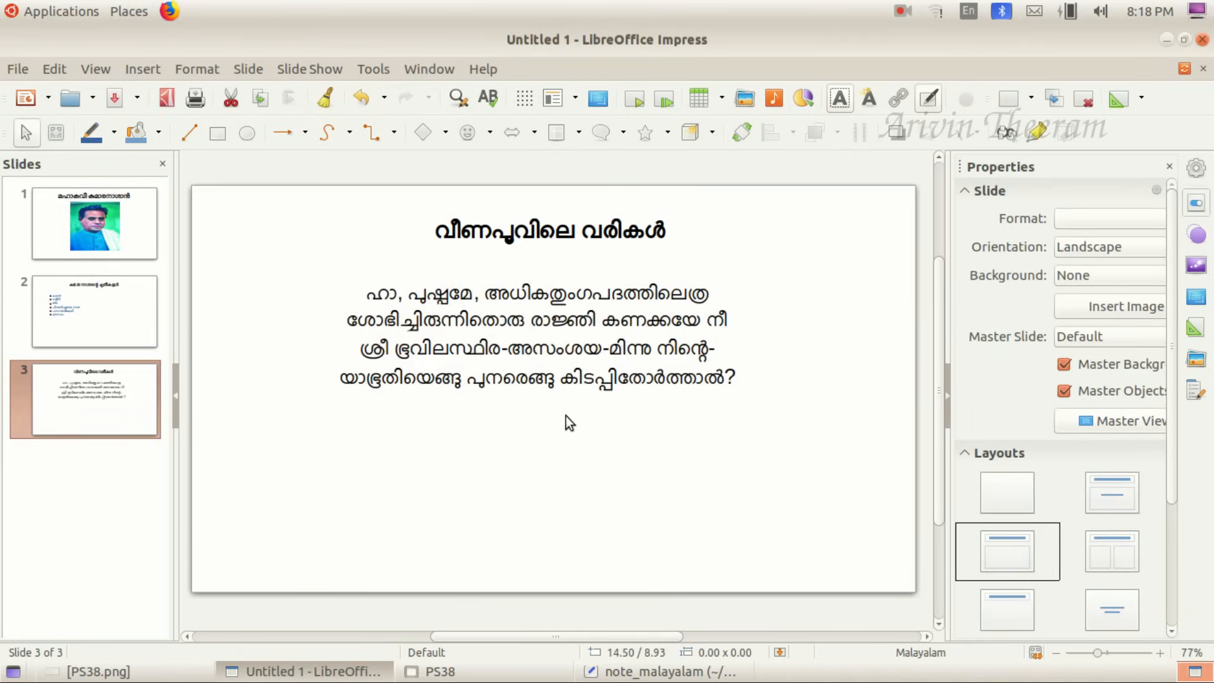